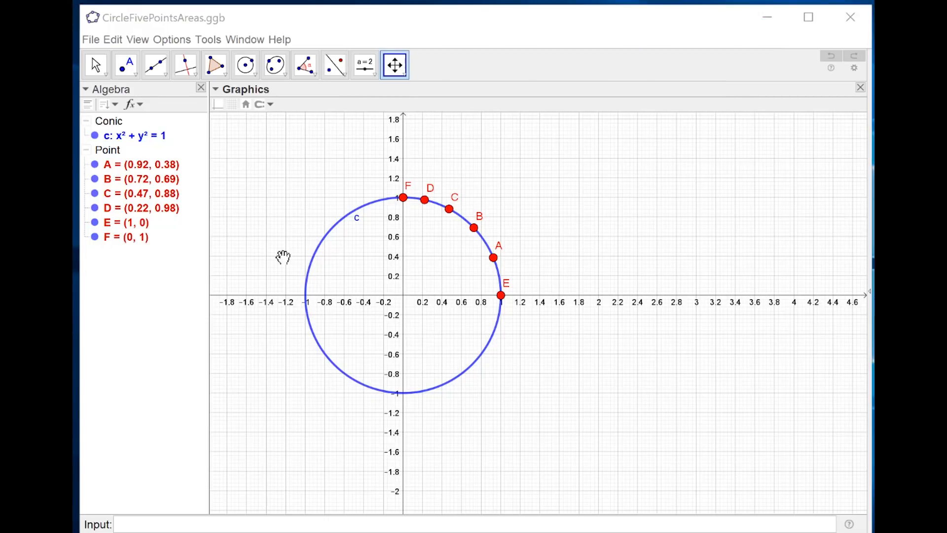
left_click(91, 42)
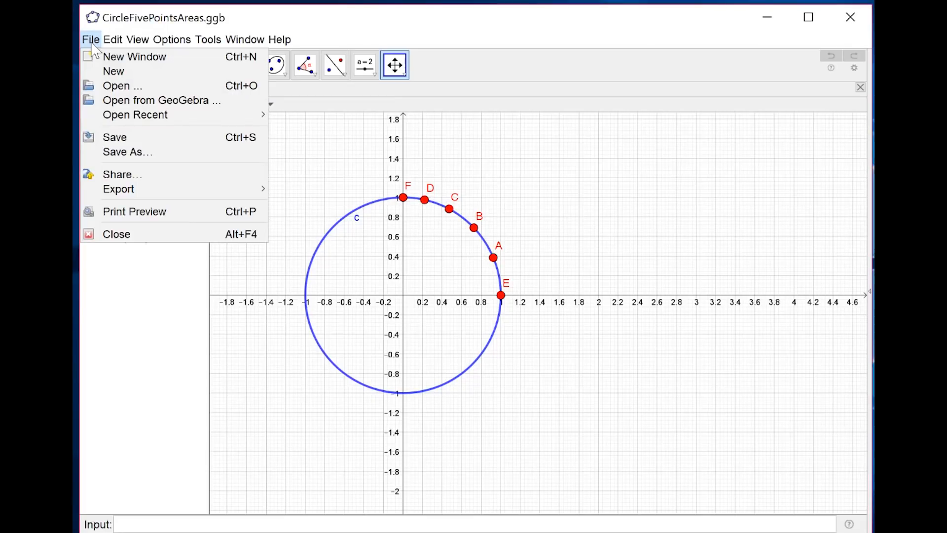
mouse_move(114, 45)
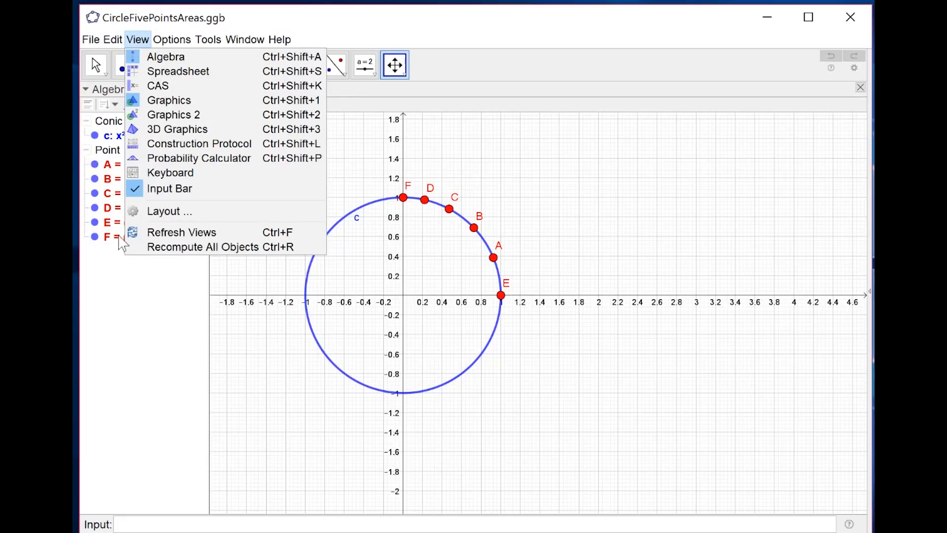
left_click(152, 331)
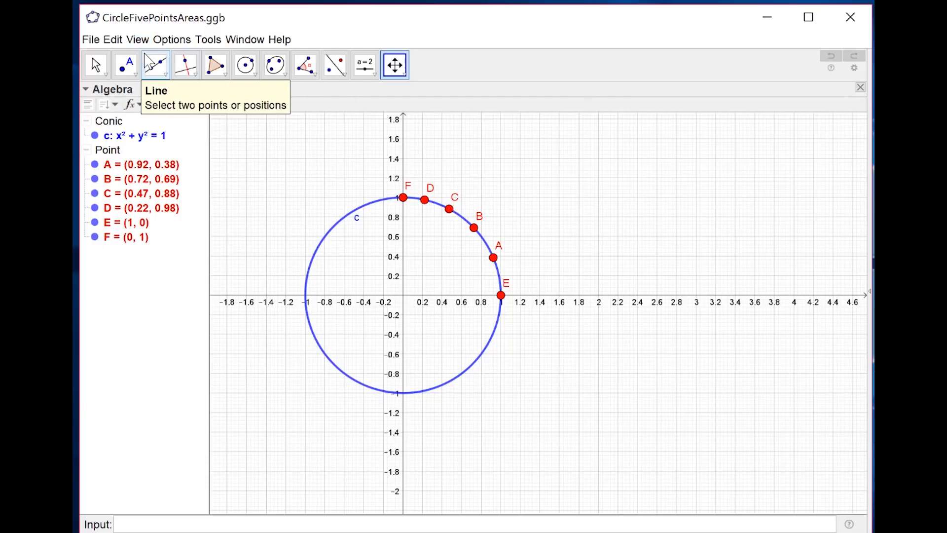
Step: Set the interface font size to 28 pt
left_click(167, 45)
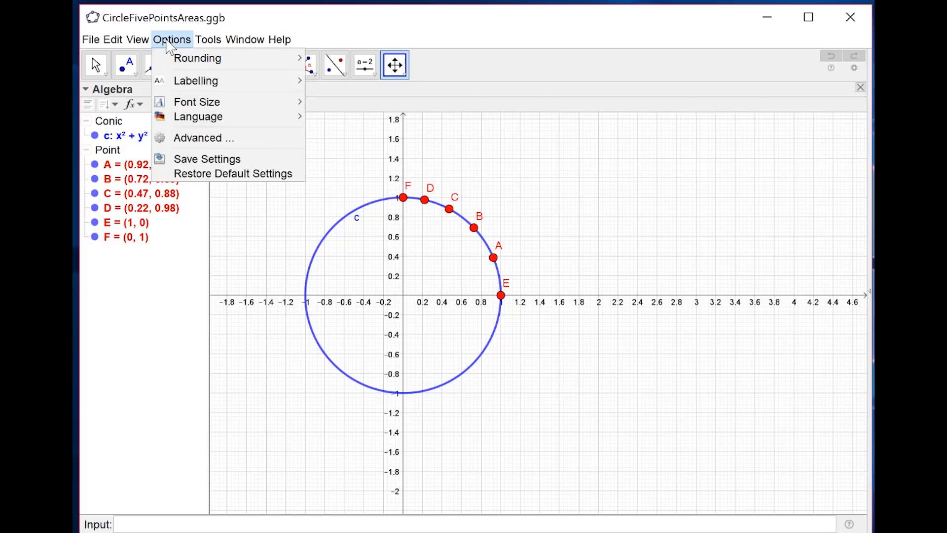
mouse_move(190, 104)
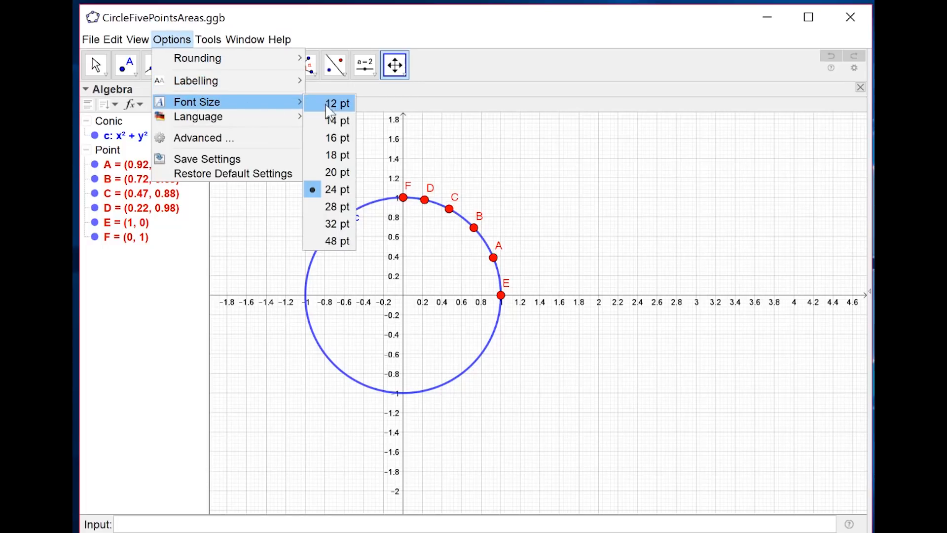
left_click(339, 207)
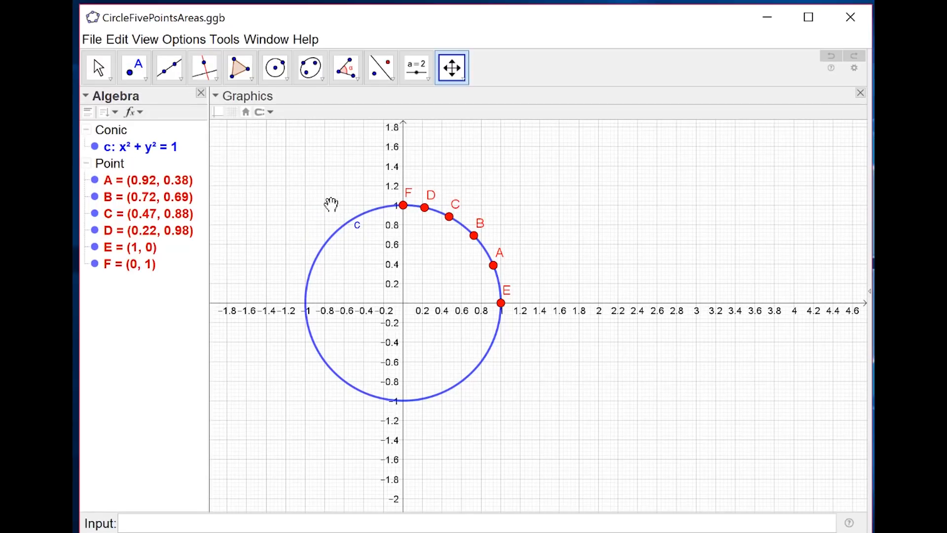
left_click(228, 40)
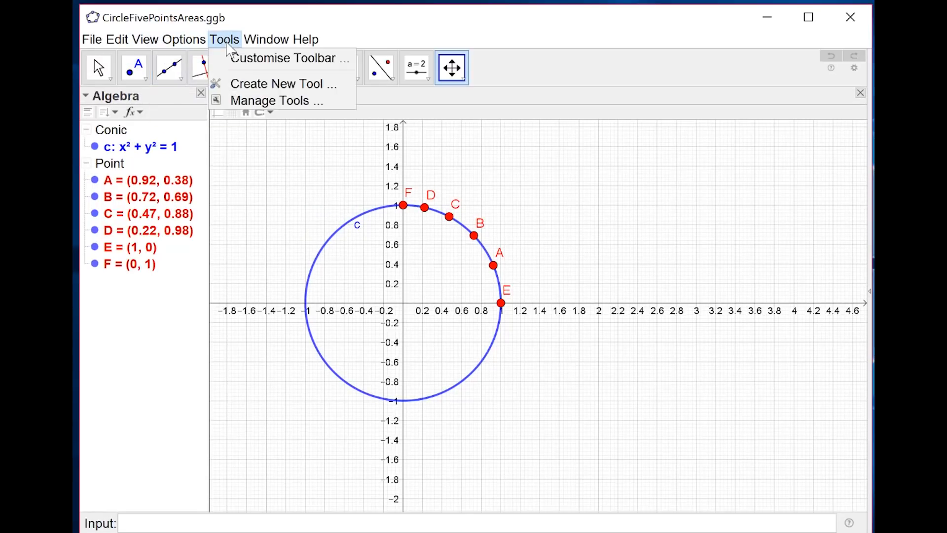
left_click(261, 42)
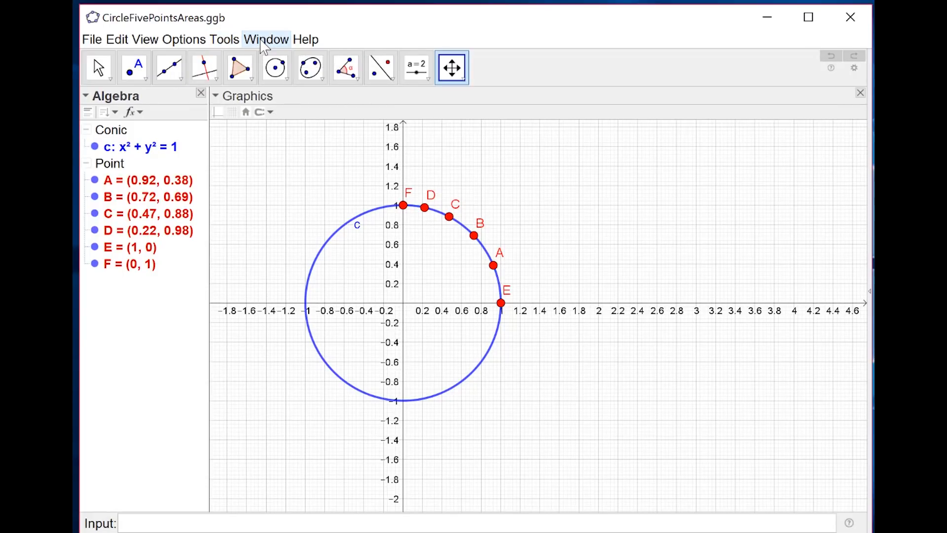
left_click(262, 43)
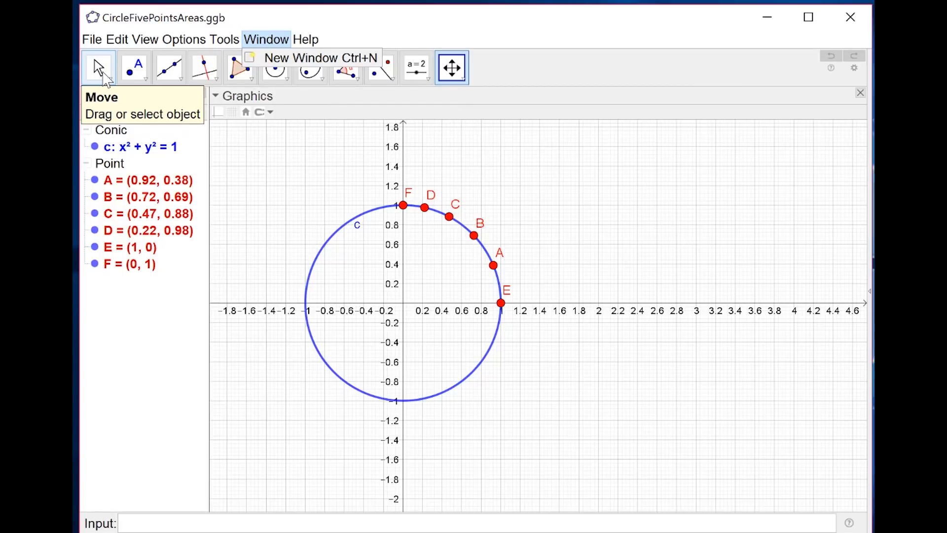
left_click(149, 83)
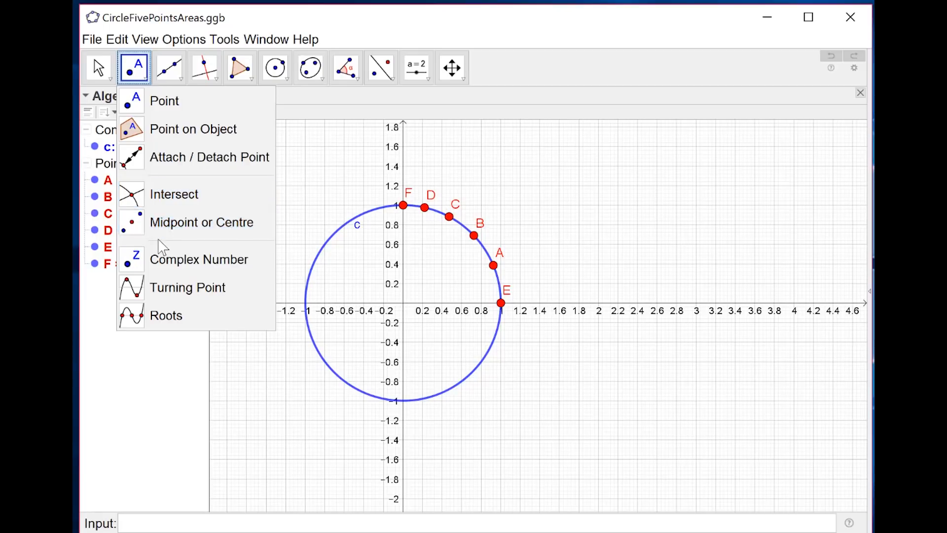
left_click(177, 78)
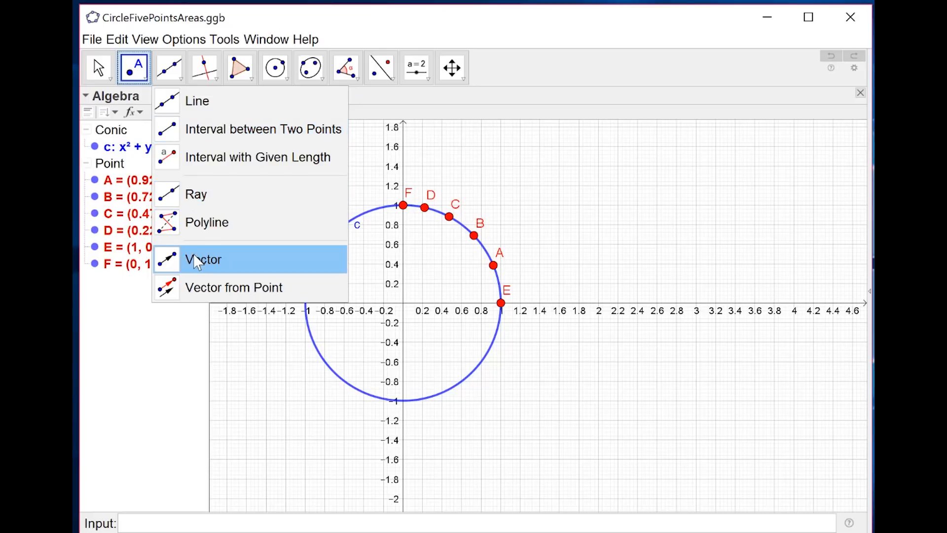
mouse_move(212, 76)
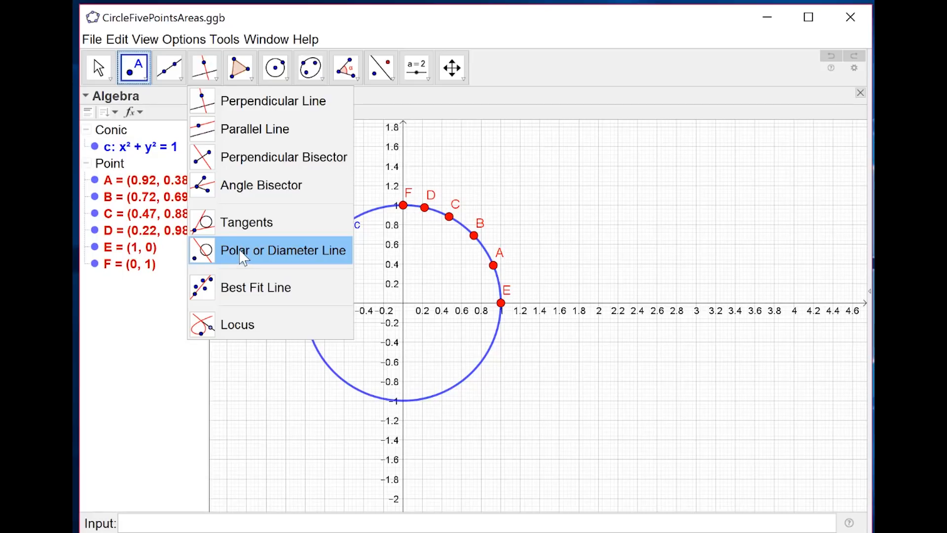
left_click(243, 257)
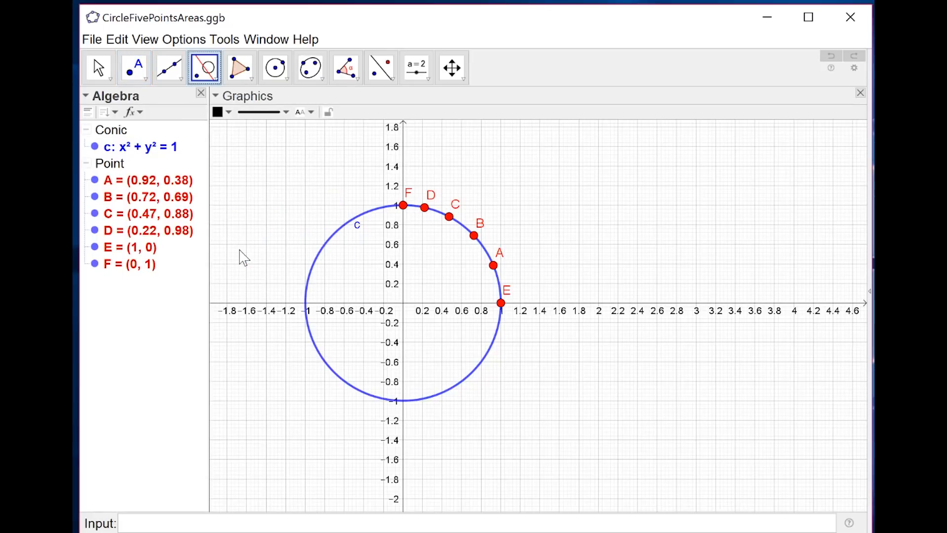
left_click(345, 236)
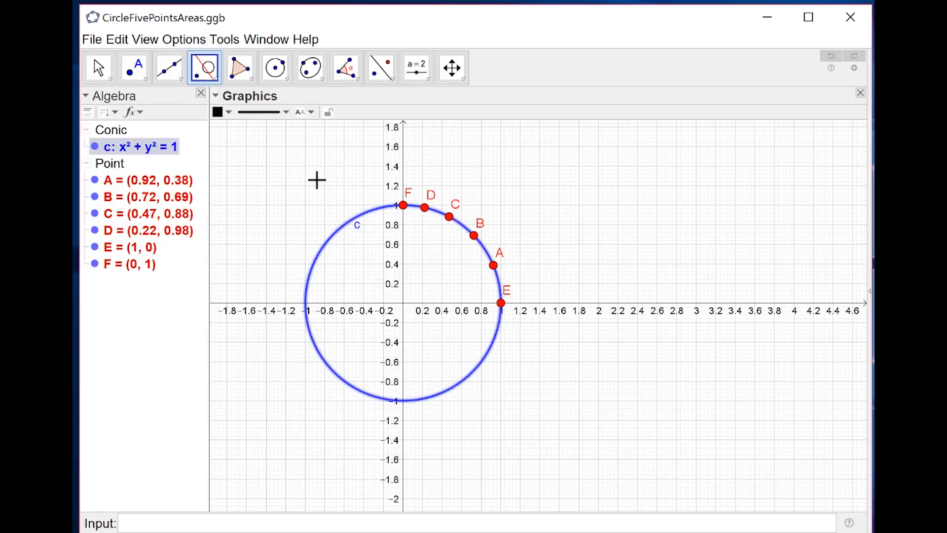
Step: Place a free point outside the circle's upper-left arc, at about (-0.67, 1.22), with the Point tool
left_click(127, 83)
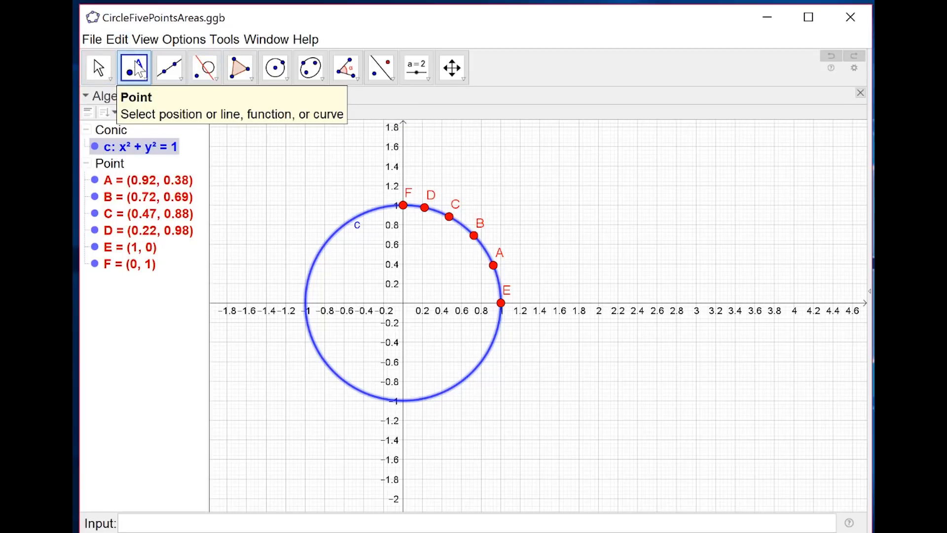
left_click(146, 78)
left_click(147, 83)
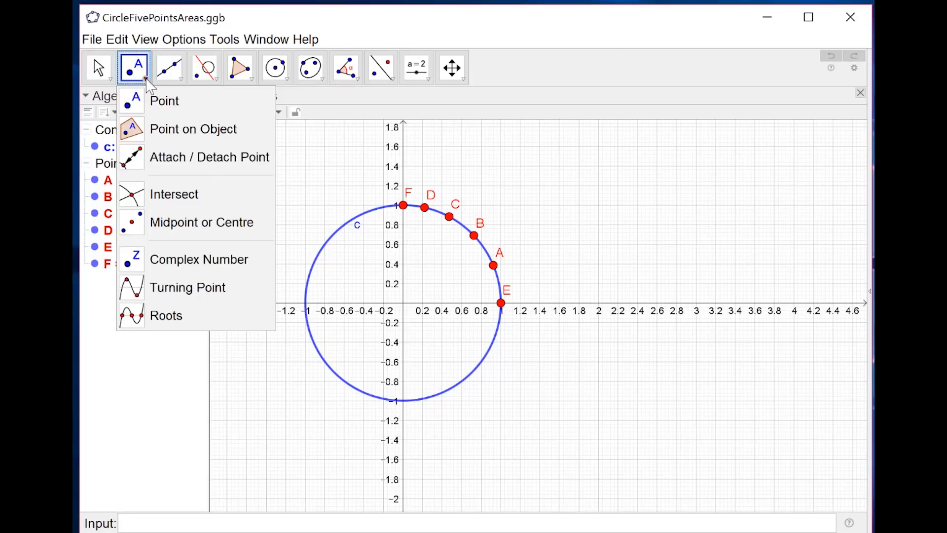
left_click(159, 102)
left_click(337, 183)
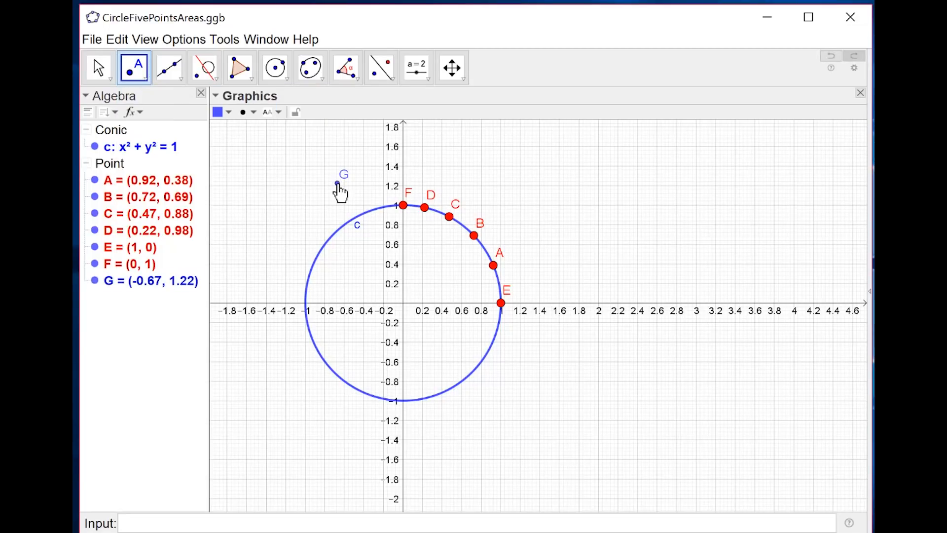
Step: Place a point on the circle at about (-0.41, 0.91), and undo it
left_click(363, 214)
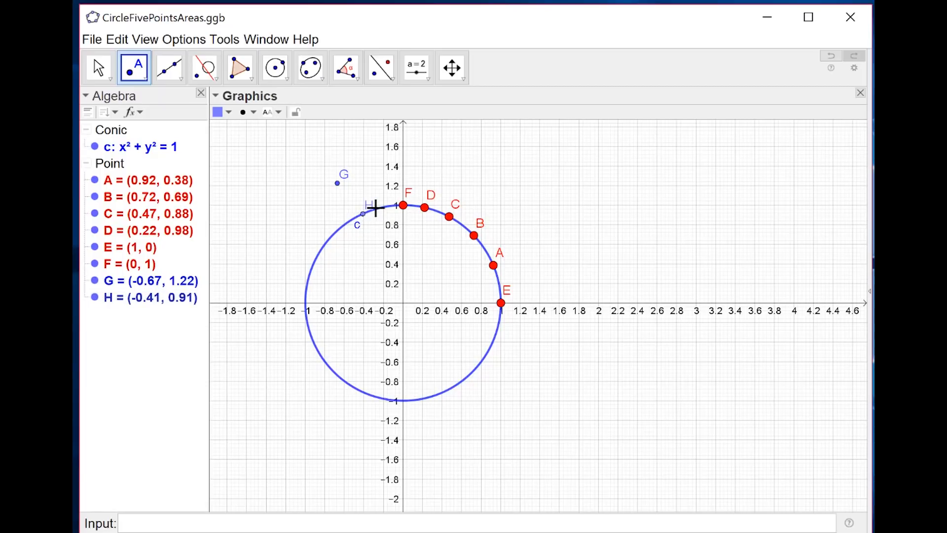
key("ctrl+z")
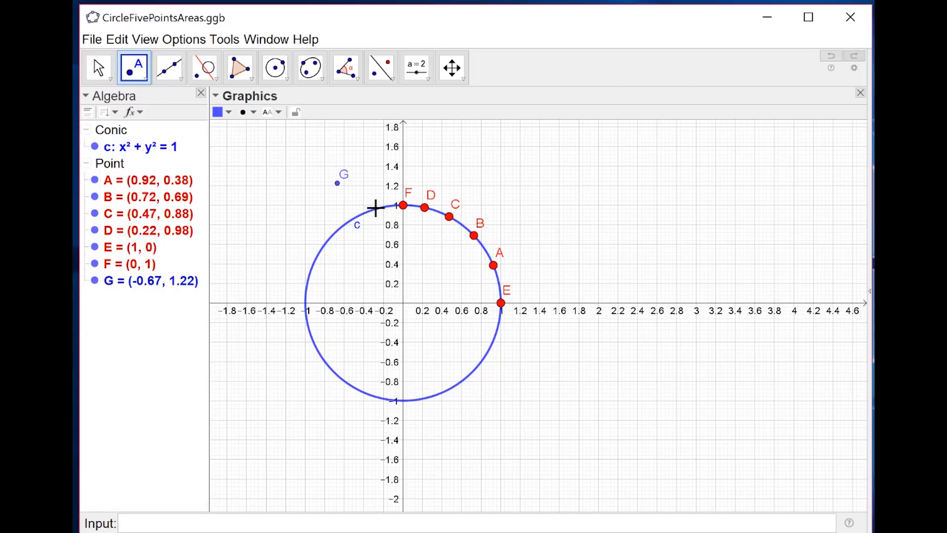
Step: Construct the polar line of point G with respect to circle c using Polar or Diameter Line
left_click(211, 76)
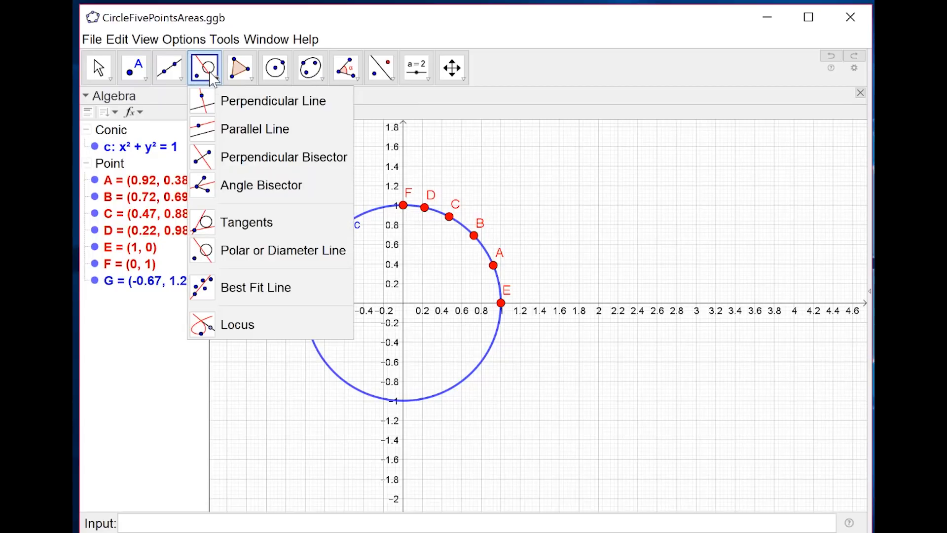
left_click(246, 250)
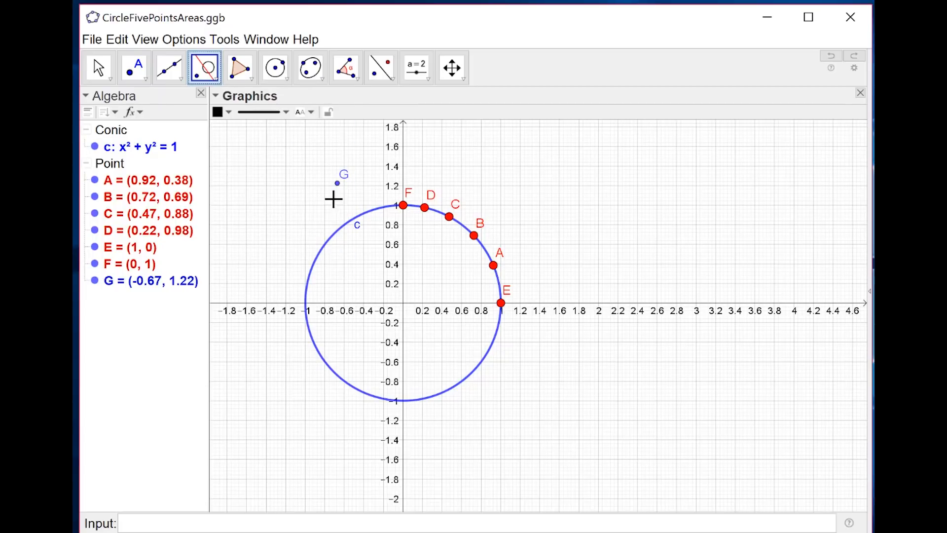
left_click(338, 184)
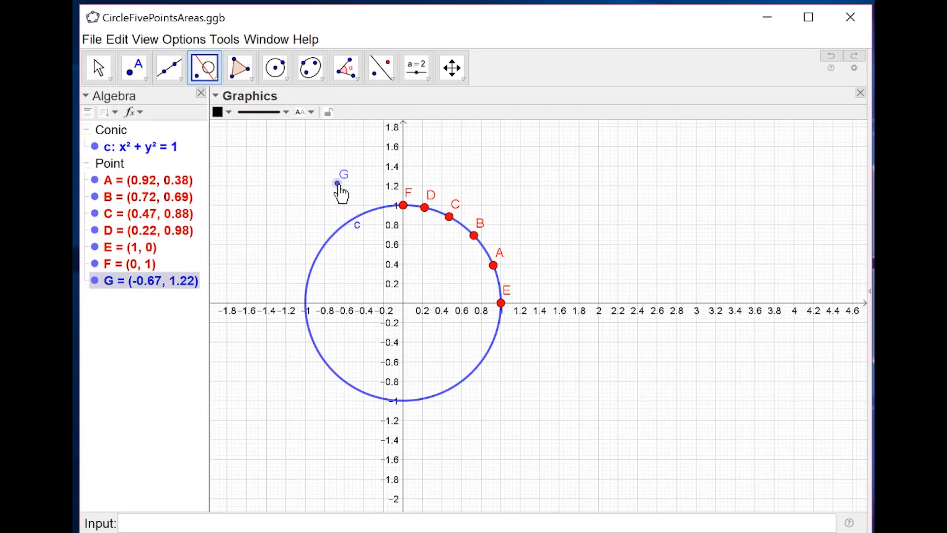
left_click(377, 212)
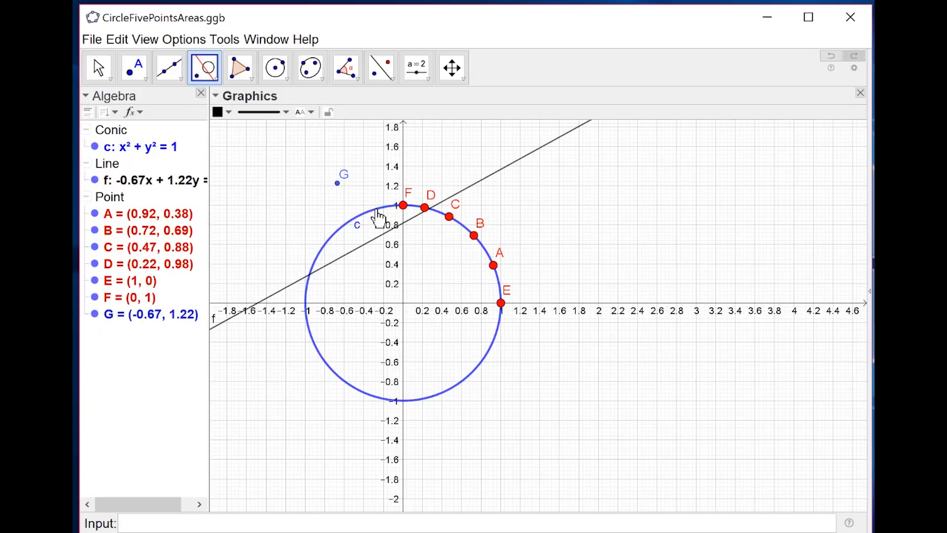
Step: Move point G to about (-0.29, 1.45), and undo both this move and the polar line
left_click(338, 184)
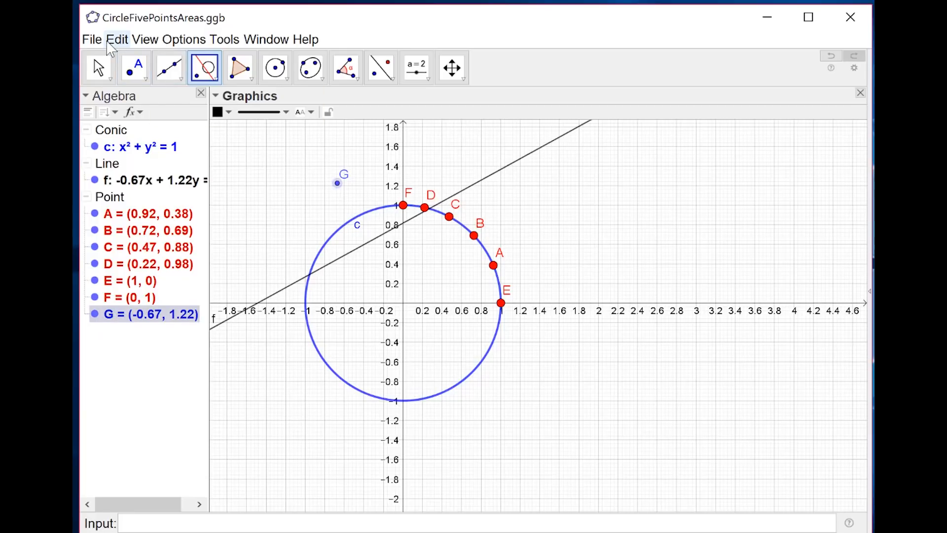
left_click(99, 68)
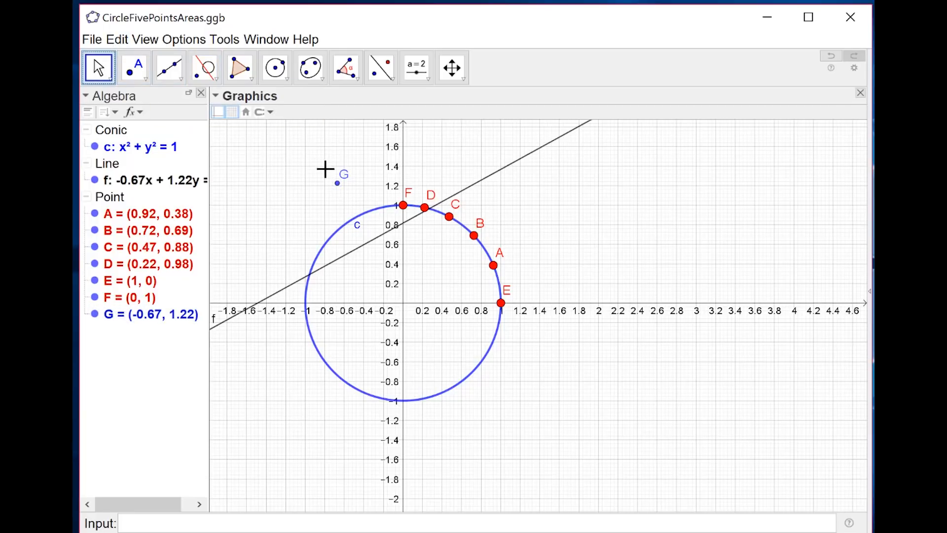
left_click_drag(338, 183, 375, 162)
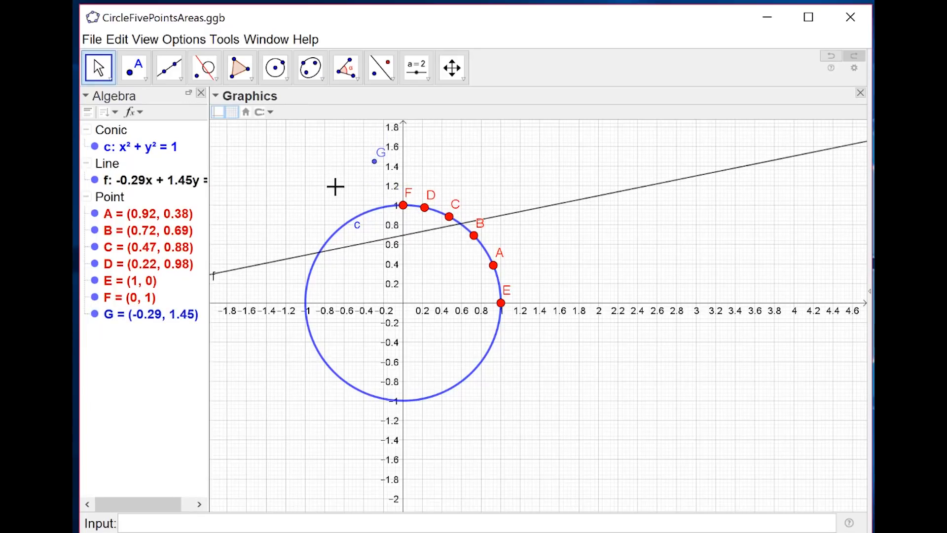
key("ctrl+z")
key("ctrl+z")
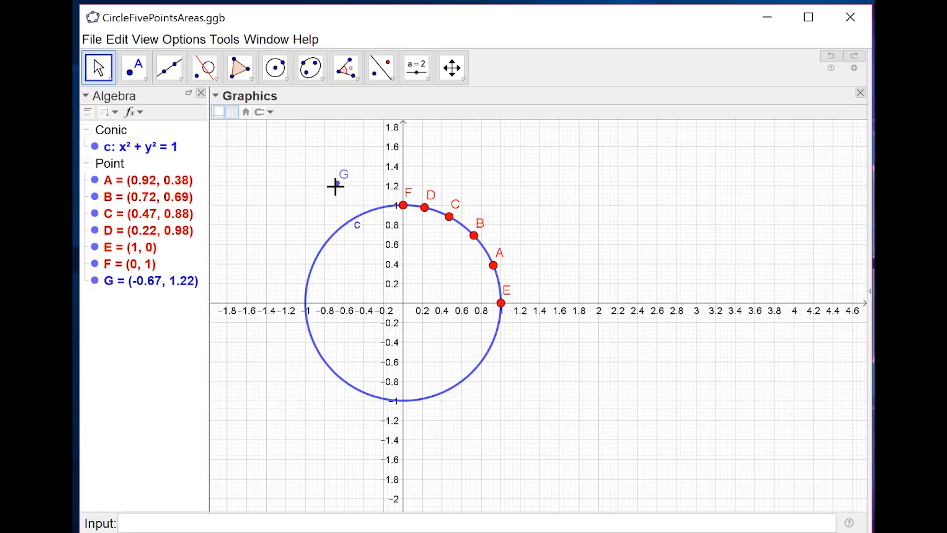
left_click(251, 79)
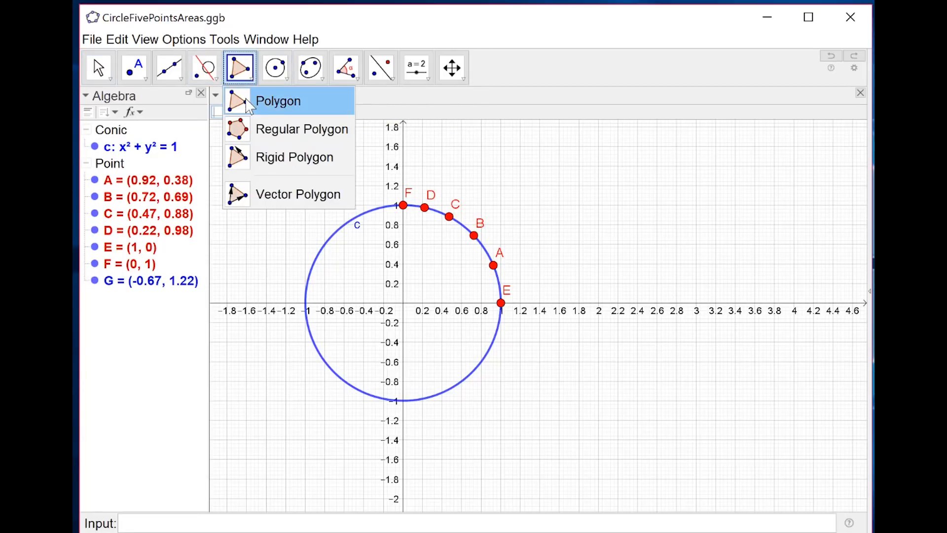
mouse_move(285, 77)
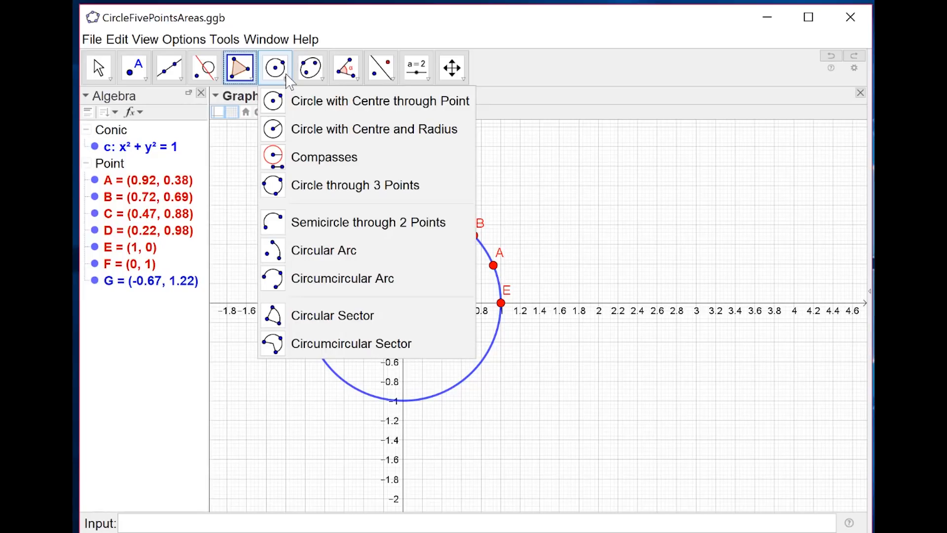
mouse_move(322, 80)
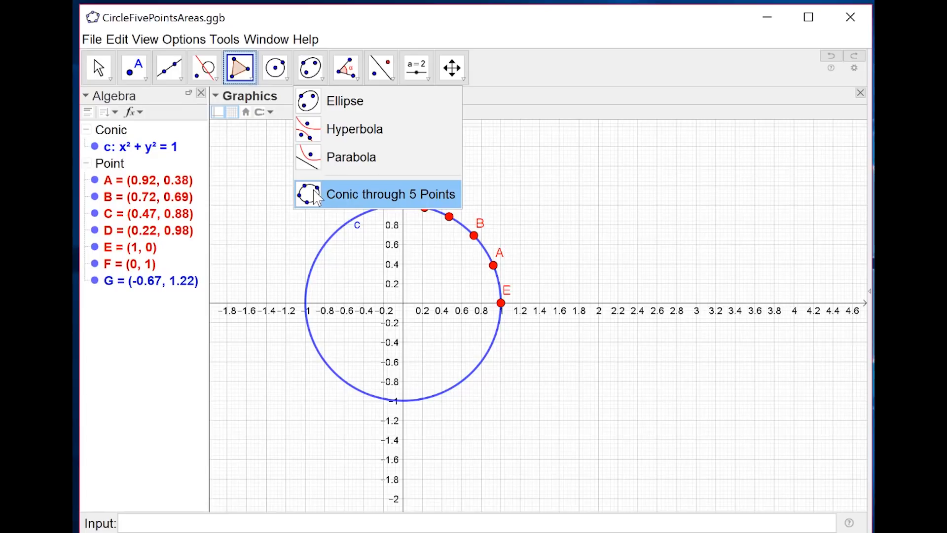
mouse_move(354, 73)
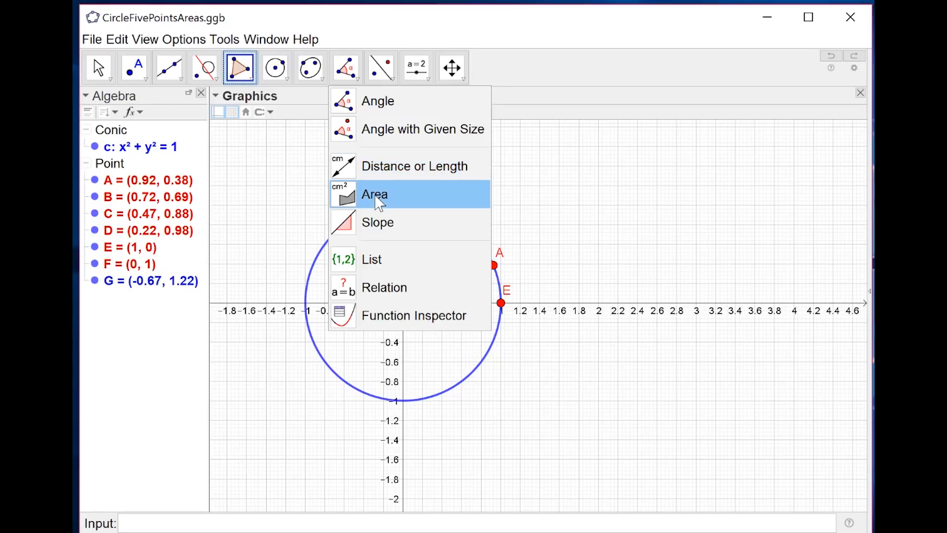
mouse_move(393, 84)
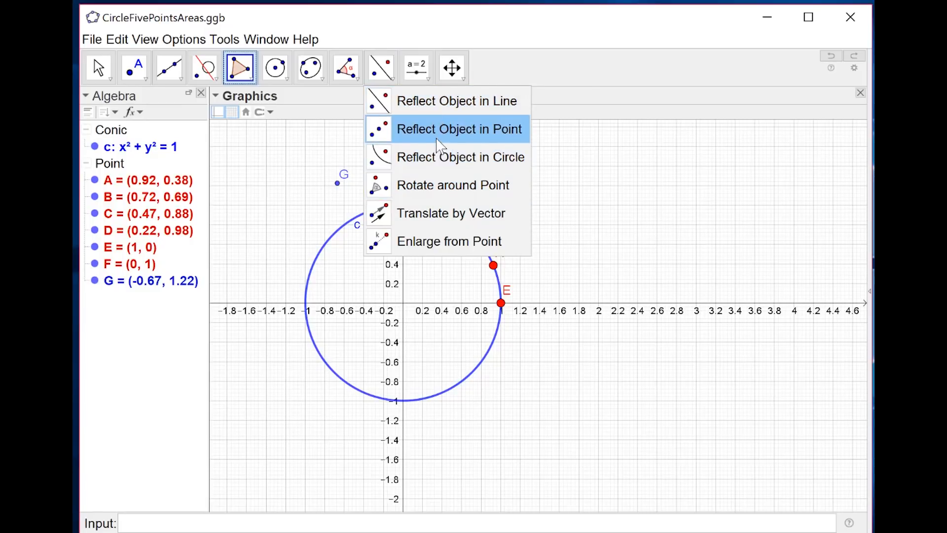
mouse_move(425, 80)
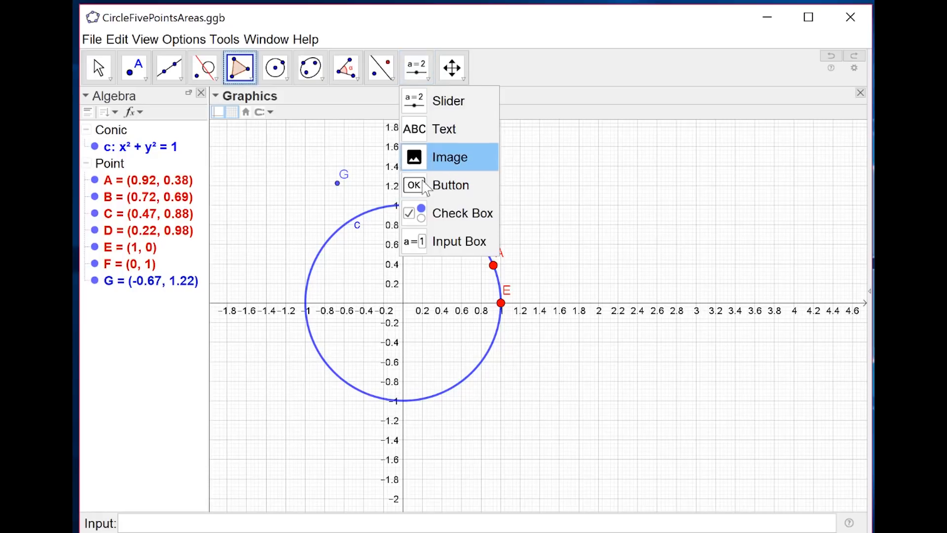
Step: Shift the coordinate system slightly to the right with the Move Graphics View tool
left_click(463, 79)
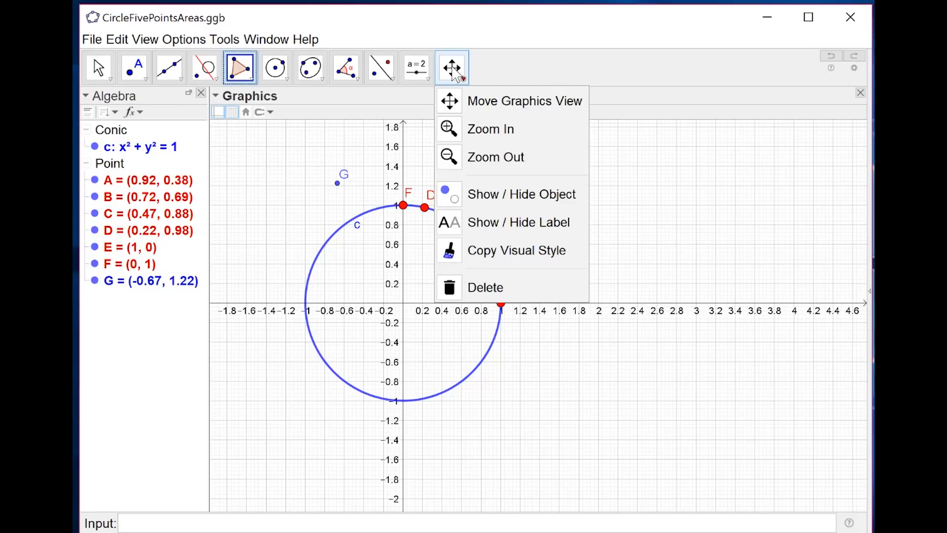
left_click(453, 101)
mouse_move(444, 188)
left_mouse_down()
mouse_move(472, 197)
mouse_move(416, 196)
mouse_move(449, 197)
mouse_move(438, 193)
left_mouse_up()
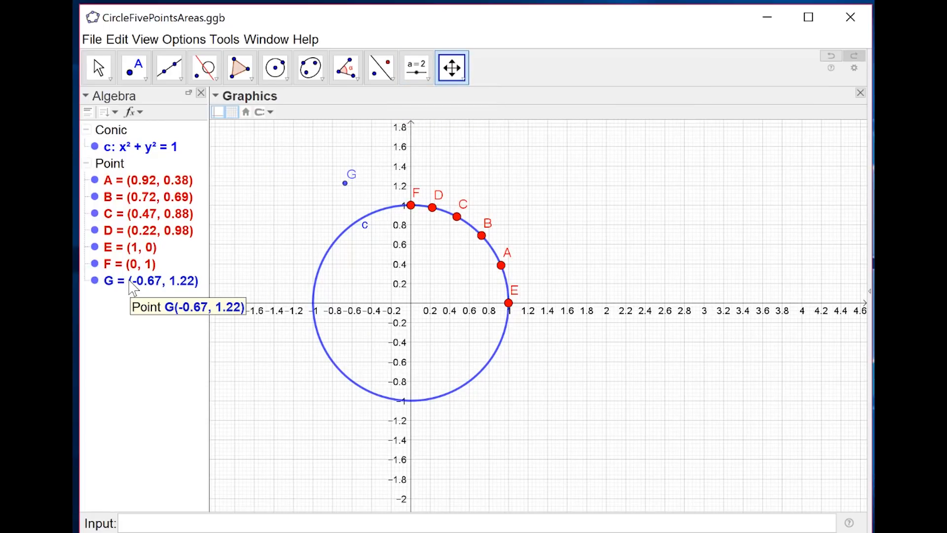
Step: Delete point G, the free point outside the circle
left_click(98, 68)
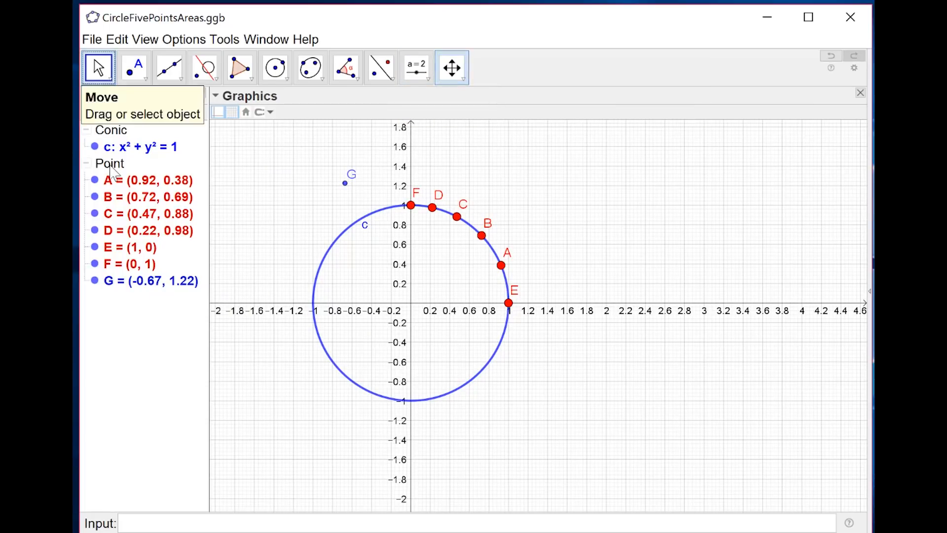
left_click(136, 286)
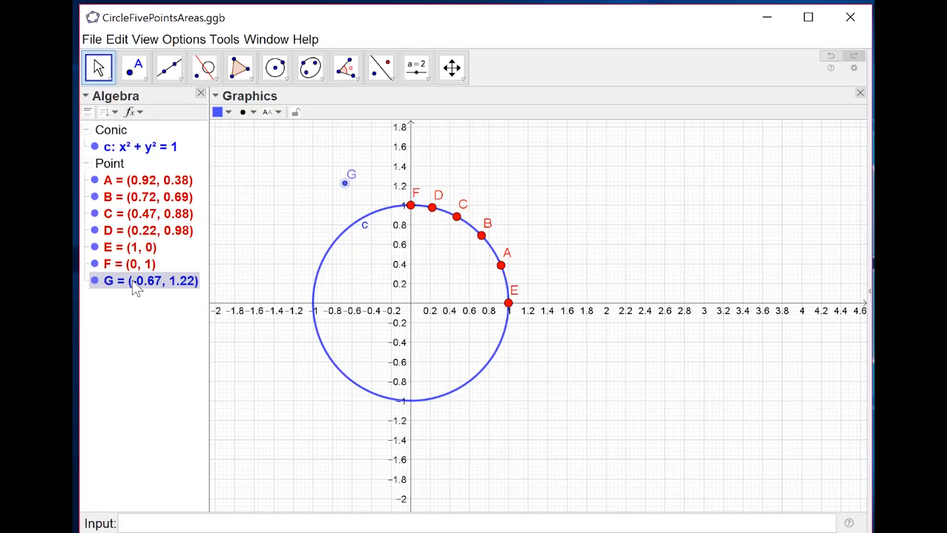
key("Delete")
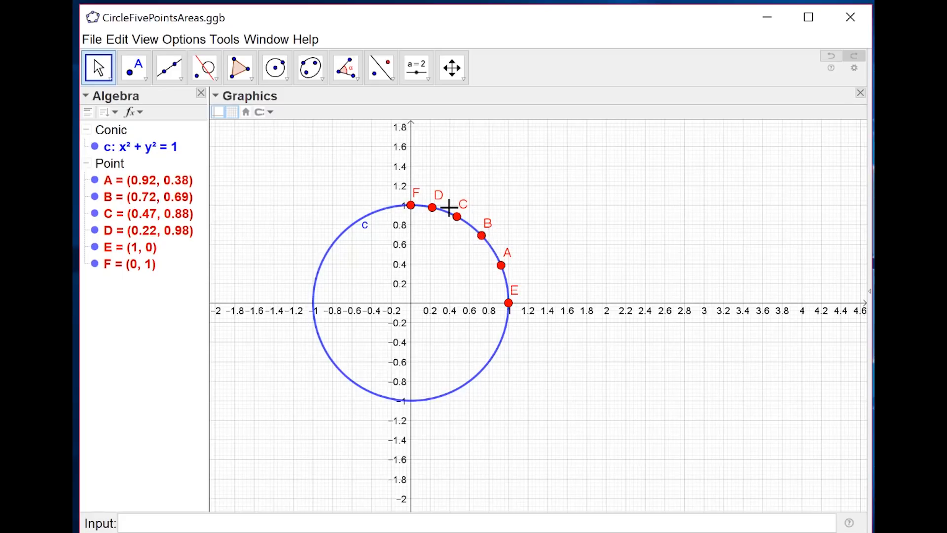
Step: Examine the full definition of point D in its object properties
mouse_move(412, 208)
left_click(155, 237)
right_click(157, 241)
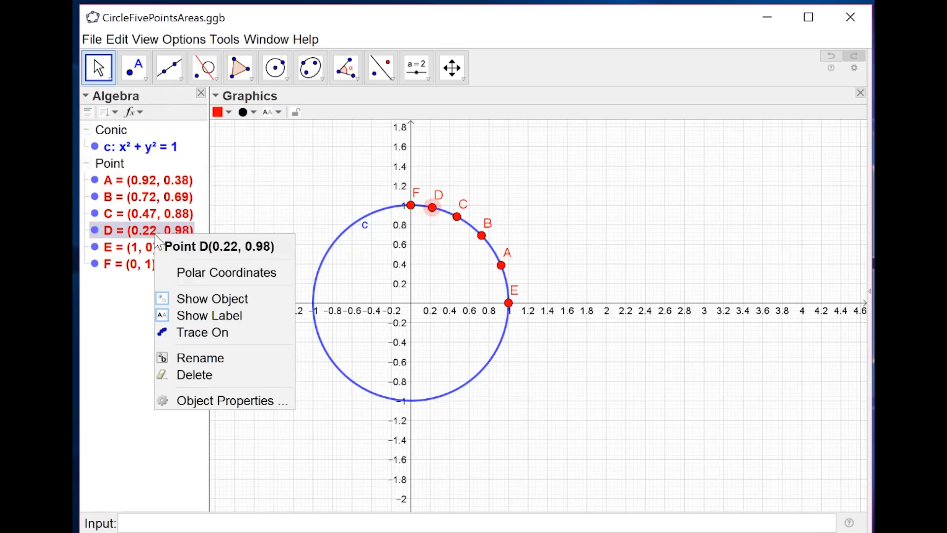
left_click(193, 401)
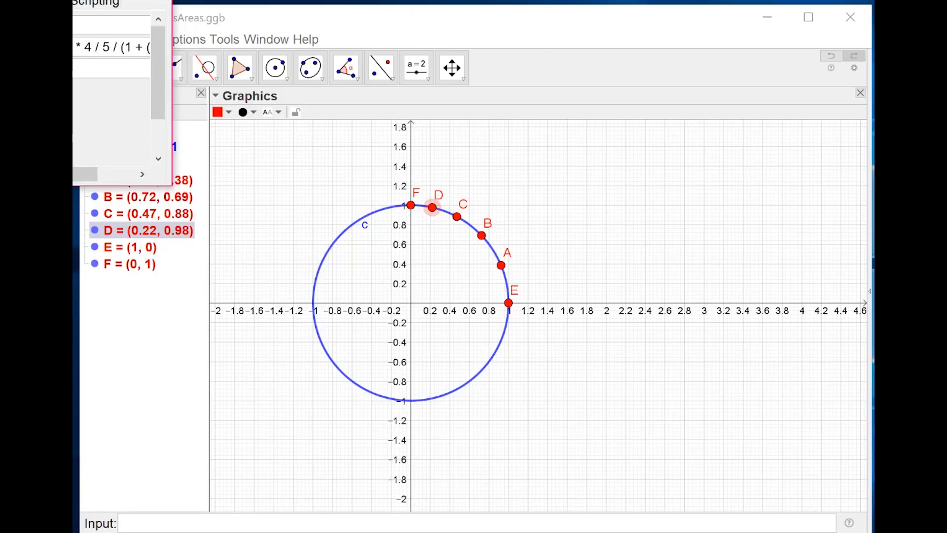
left_click_drag(439, 74, 396, 276)
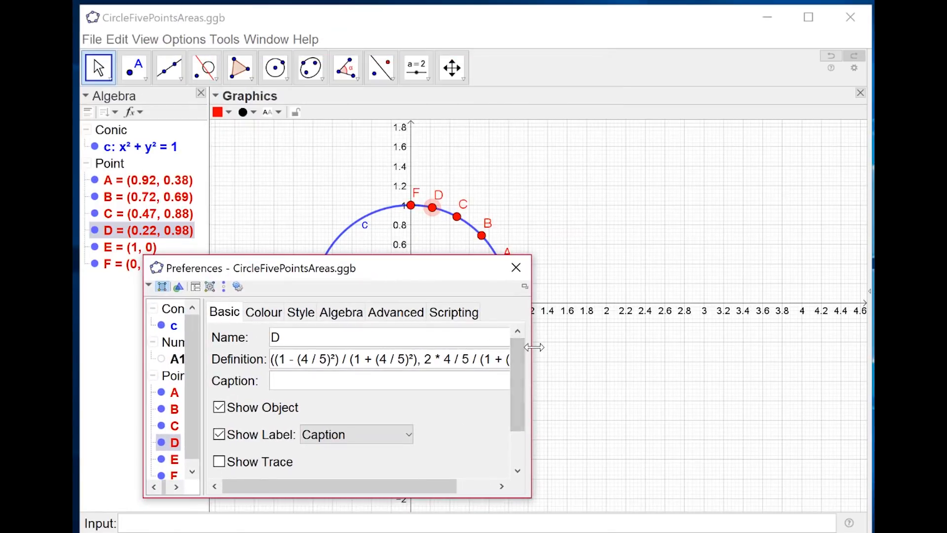
left_click_drag(534, 347, 665, 348)
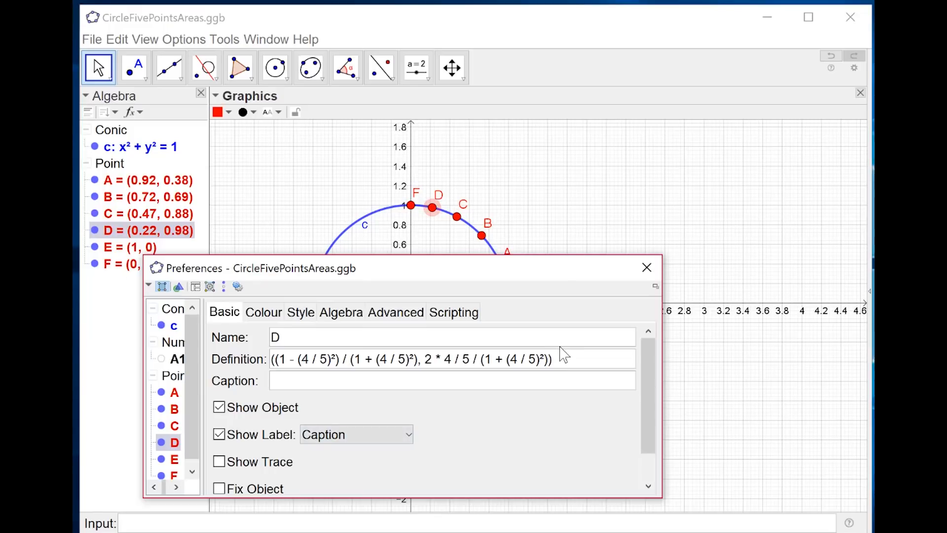
left_click_drag(565, 368, 270, 359)
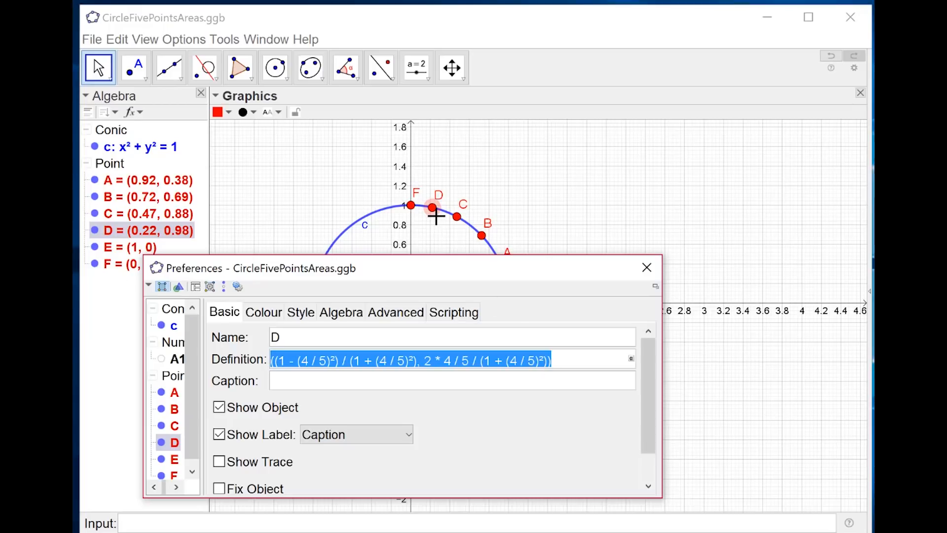
left_click(650, 266)
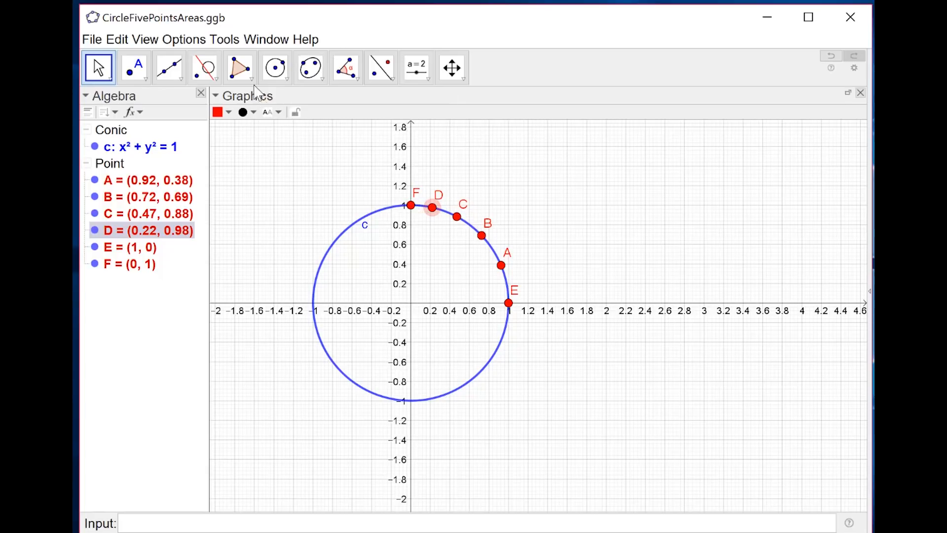
Step: Add a point at the origin (0, 0) for use as a polygon vertex
left_click(251, 75)
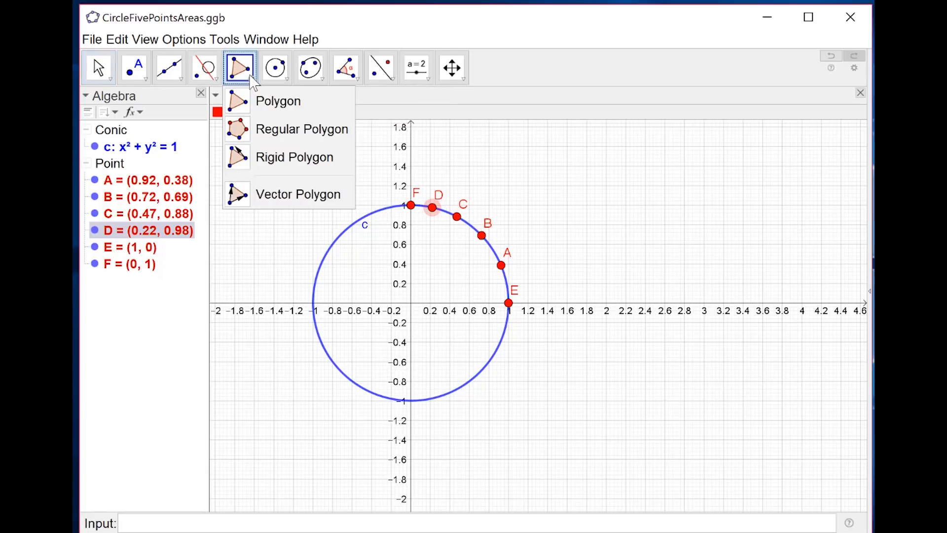
left_click(240, 104)
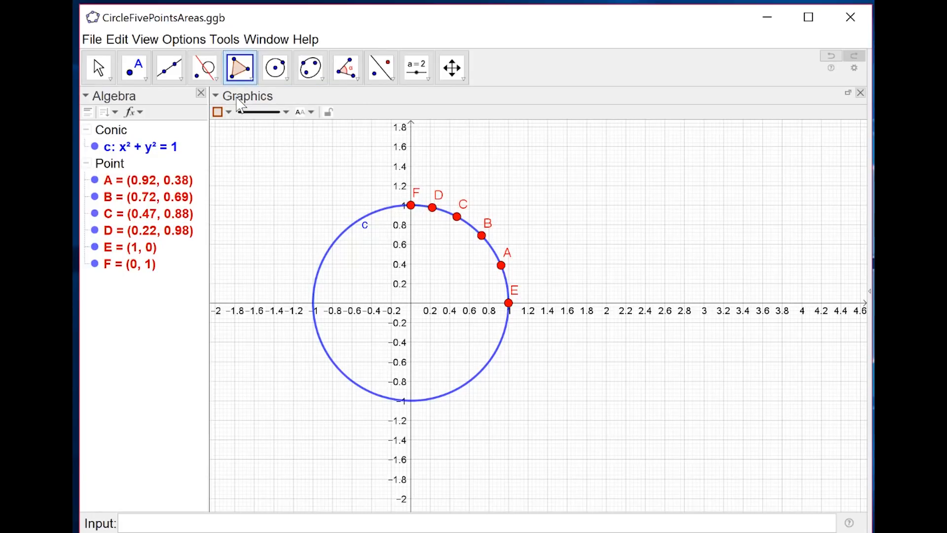
left_click(174, 522)
type("(0,0")
key("Return")
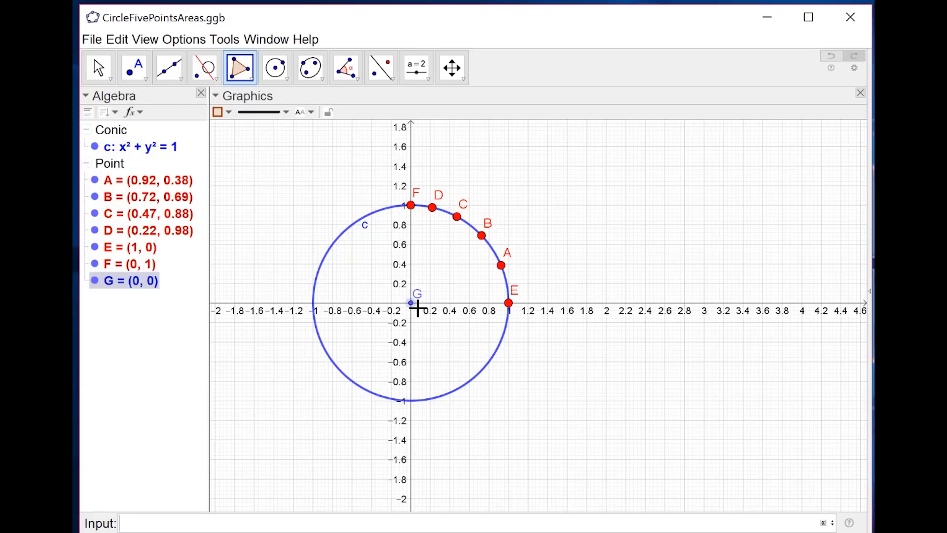
Step: Construct a polygon through points E, A, B, C, D, F and G with the Polygon tool, closing it at E
left_click(250, 74)
left_click(247, 71)
left_click(247, 71)
left_click(249, 75)
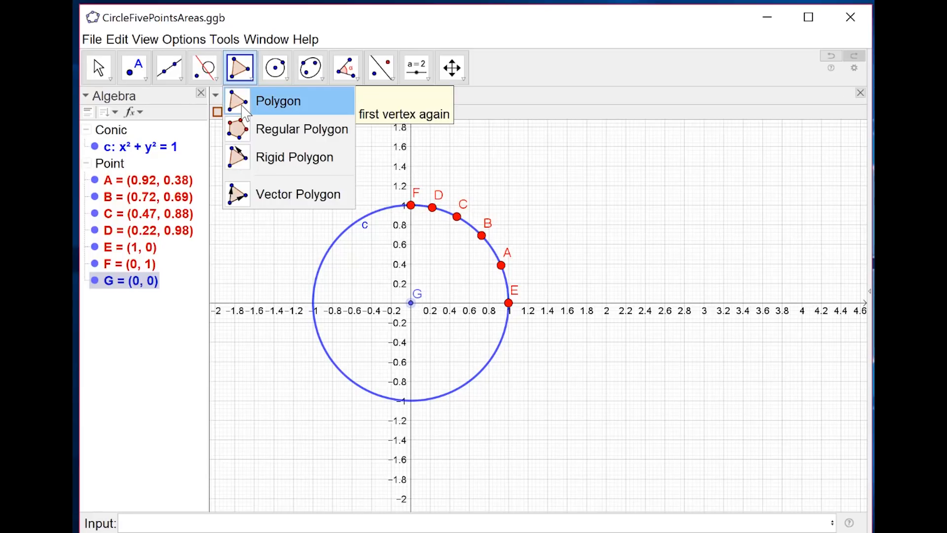
left_click(245, 103)
left_click(509, 303)
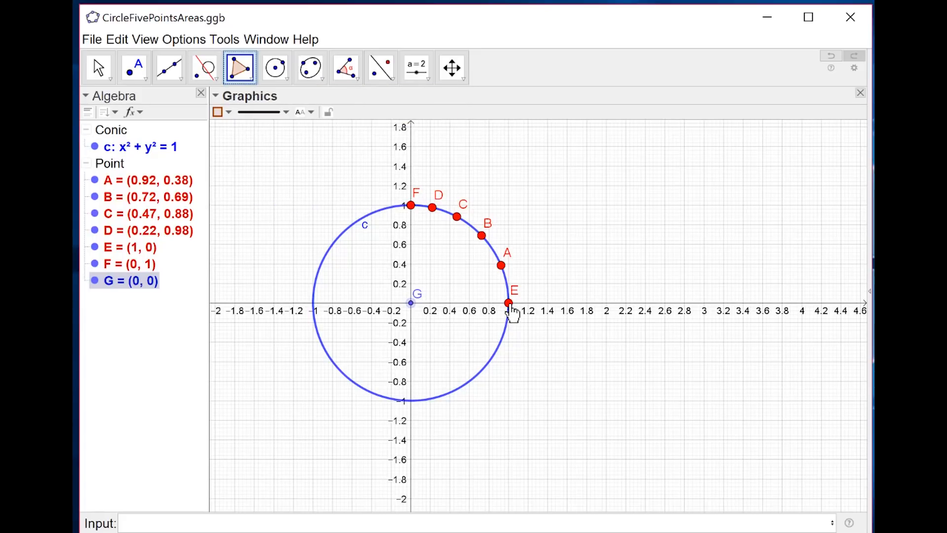
left_click(501, 266)
left_click(482, 236)
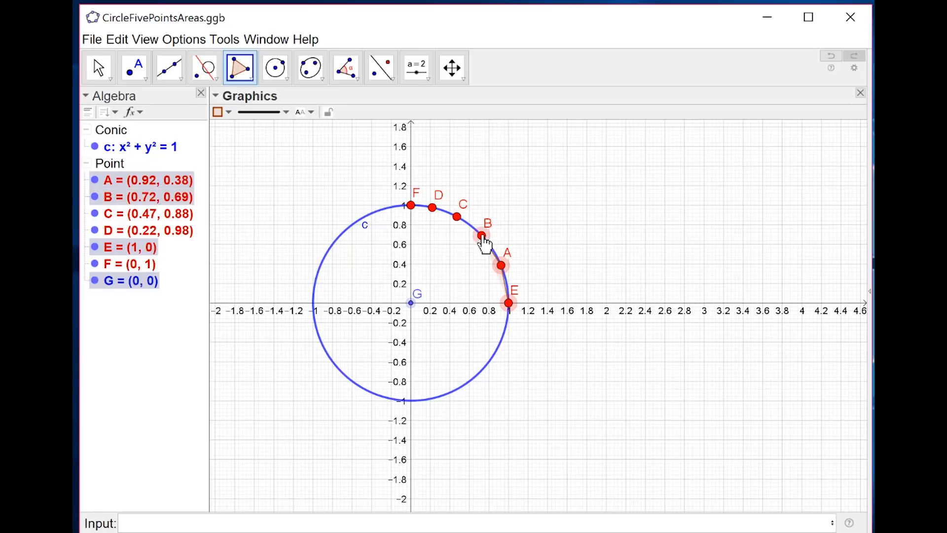
left_click(458, 217)
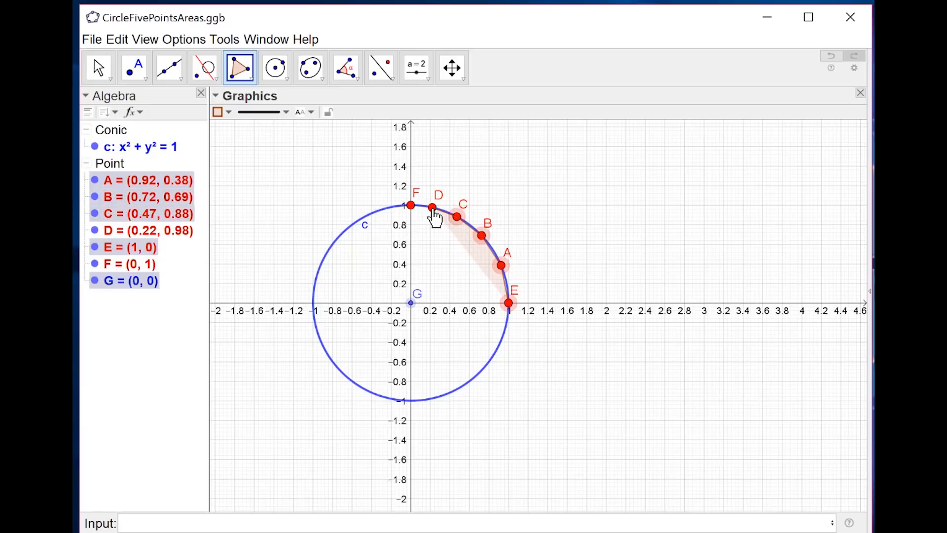
left_click(433, 208)
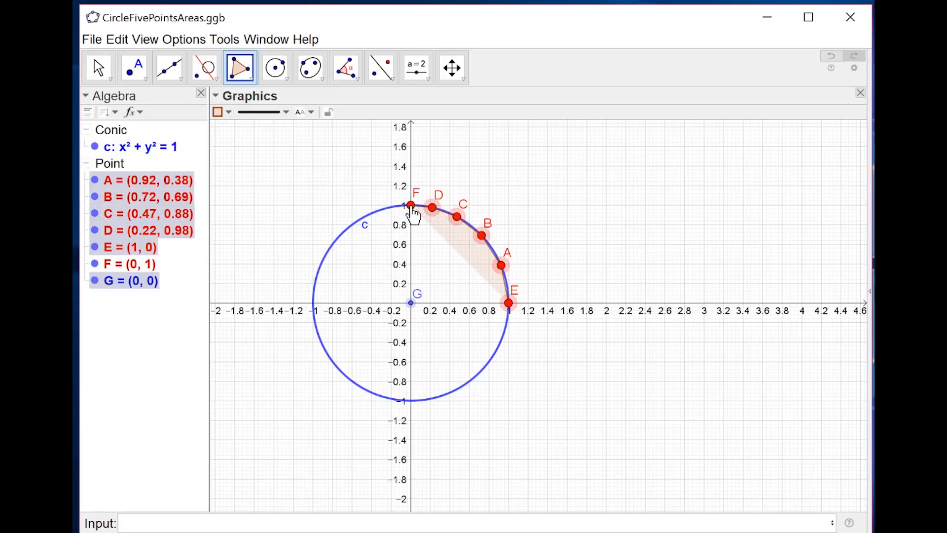
left_click(411, 206)
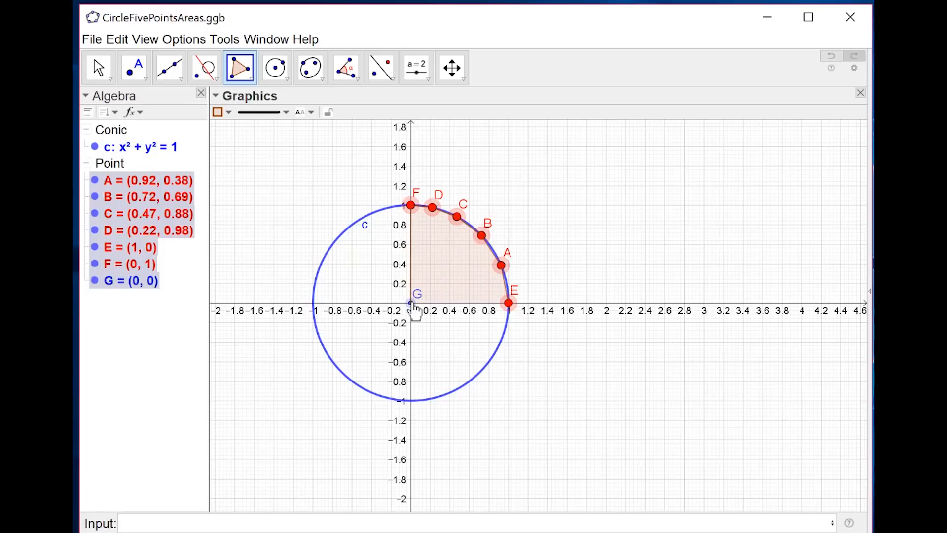
left_click(509, 303)
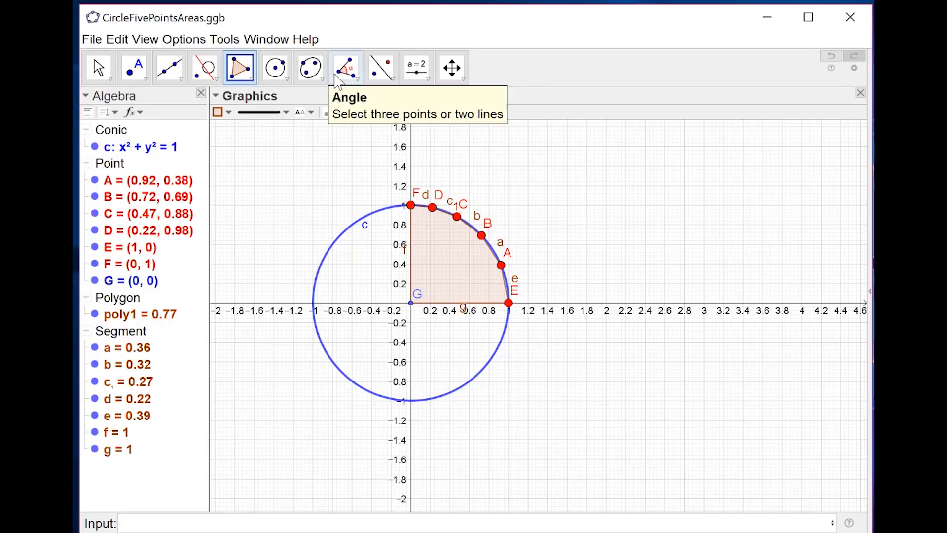
Step: Measure the area of polygon EABCDFG with the Area tool, adding an area text to the drawing
left_click(362, 83)
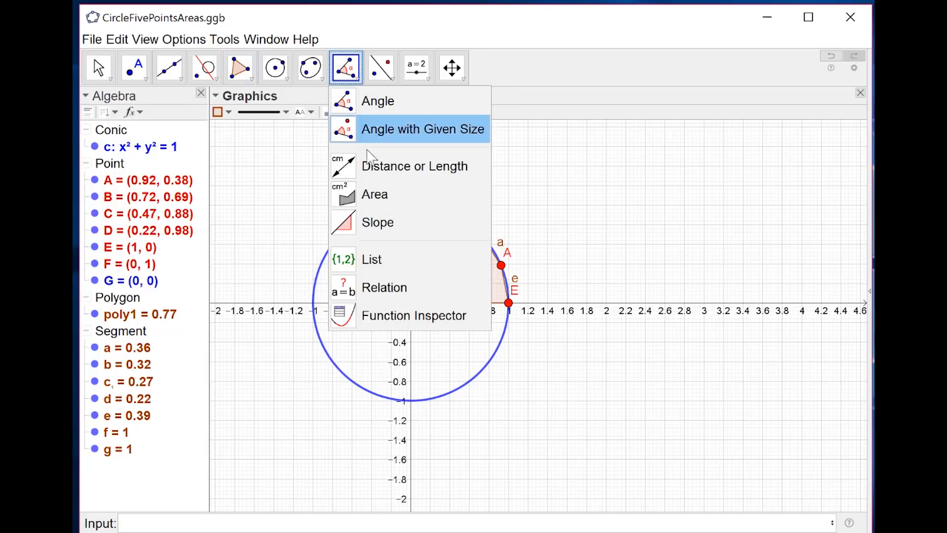
left_click(374, 198)
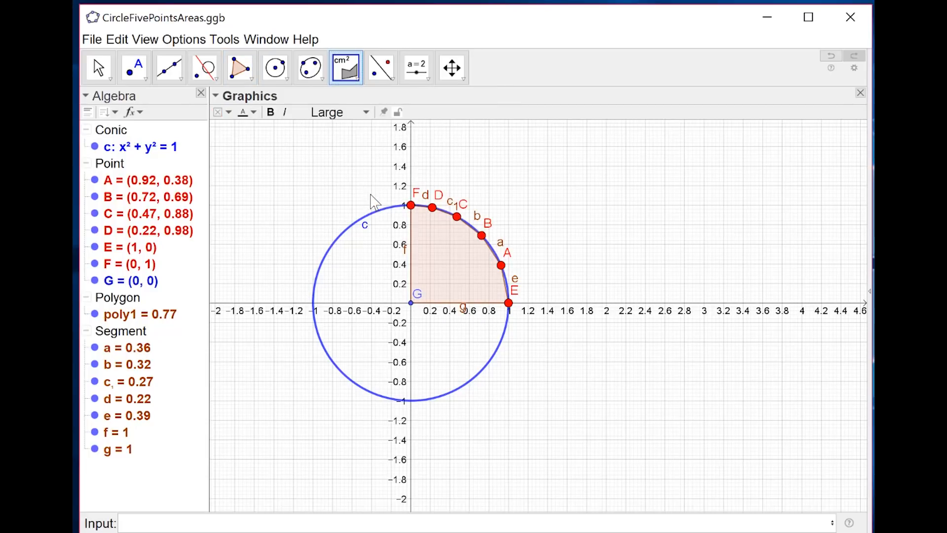
left_click(115, 318)
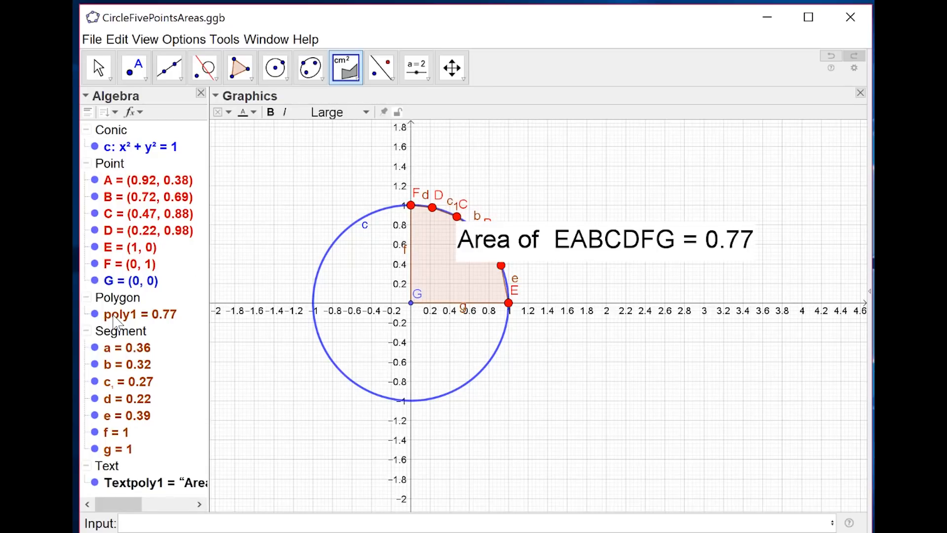
Step: Move the polygon's area text slightly up and to the left in the drawing
left_click_drag(545, 239, 518, 203)
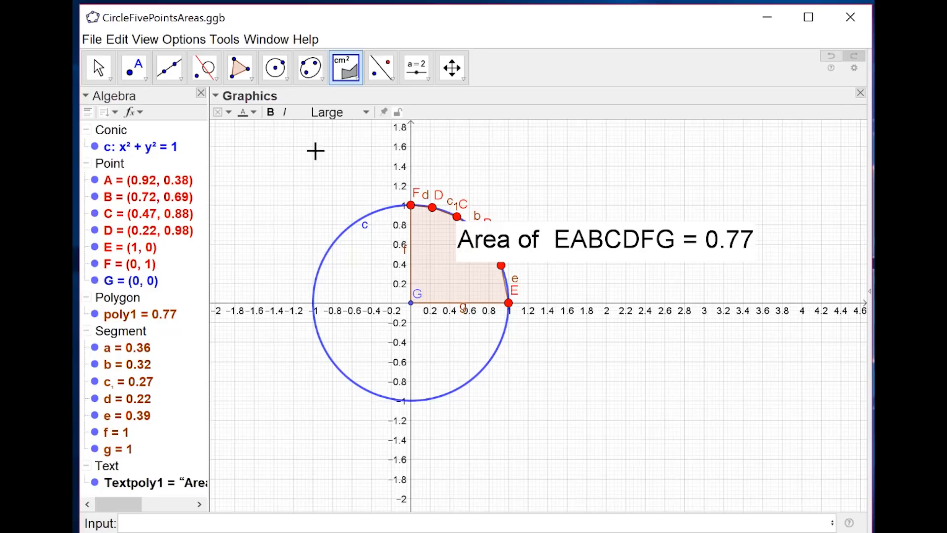
left_click(98, 67)
left_click_drag(587, 255, 571, 244)
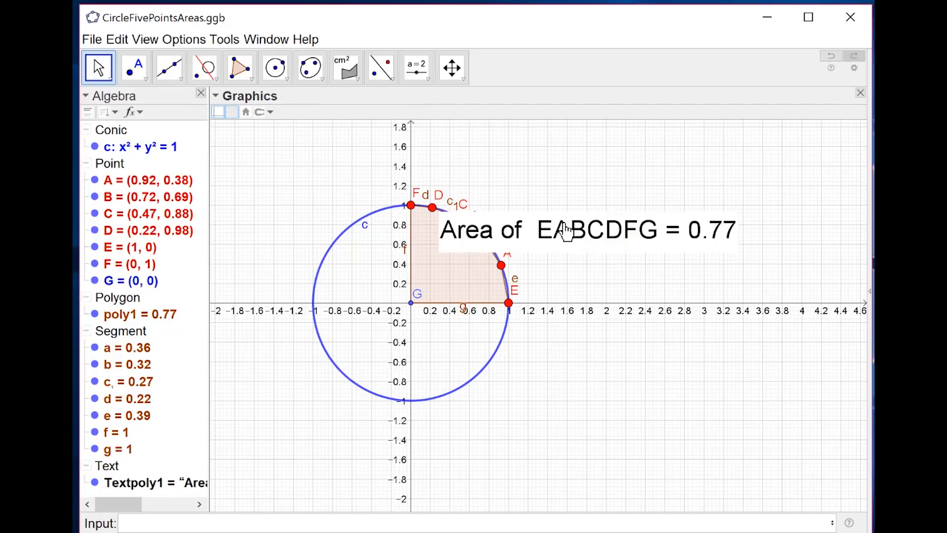
Step: Set the rounding of the polygon's area text to 5 Decimal Places in its object properties
right_click(567, 230)
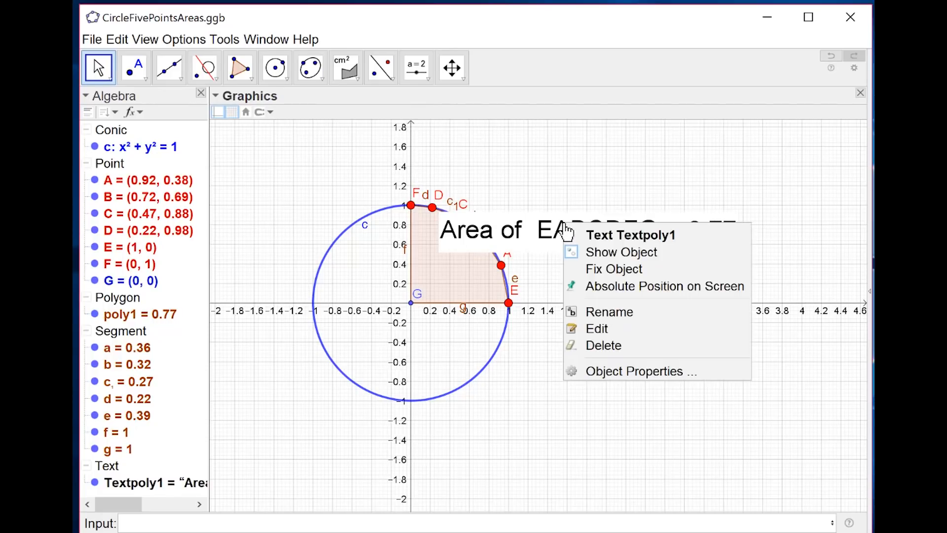
left_click(616, 374)
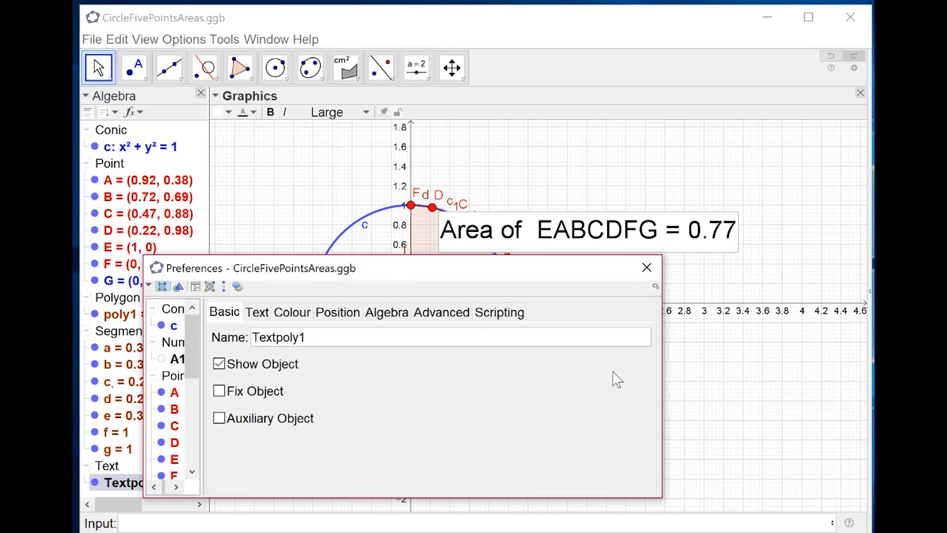
left_click(257, 312)
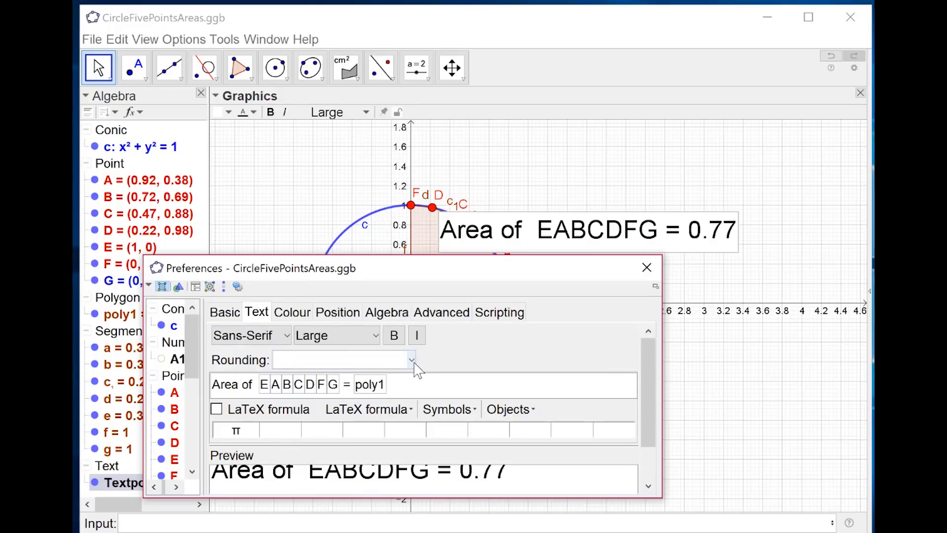
left_click(413, 360)
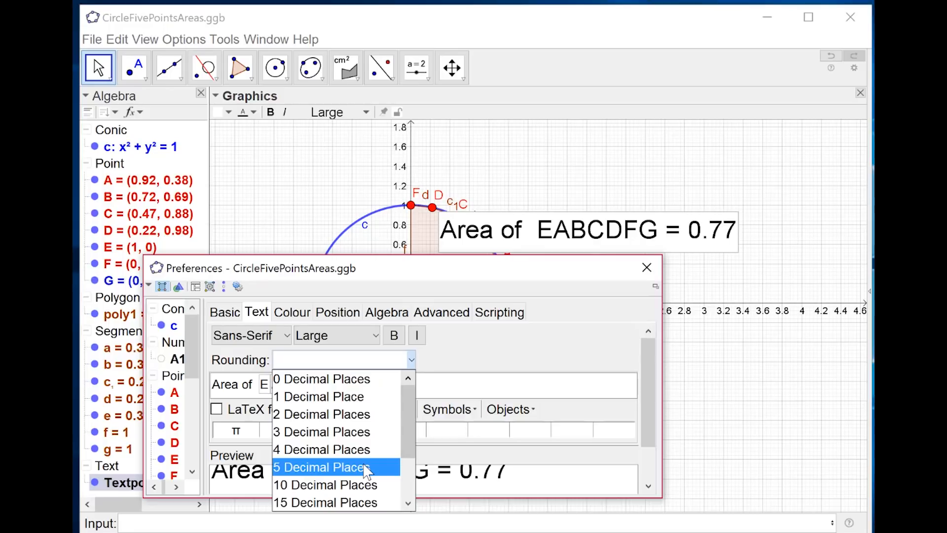
left_click(367, 468)
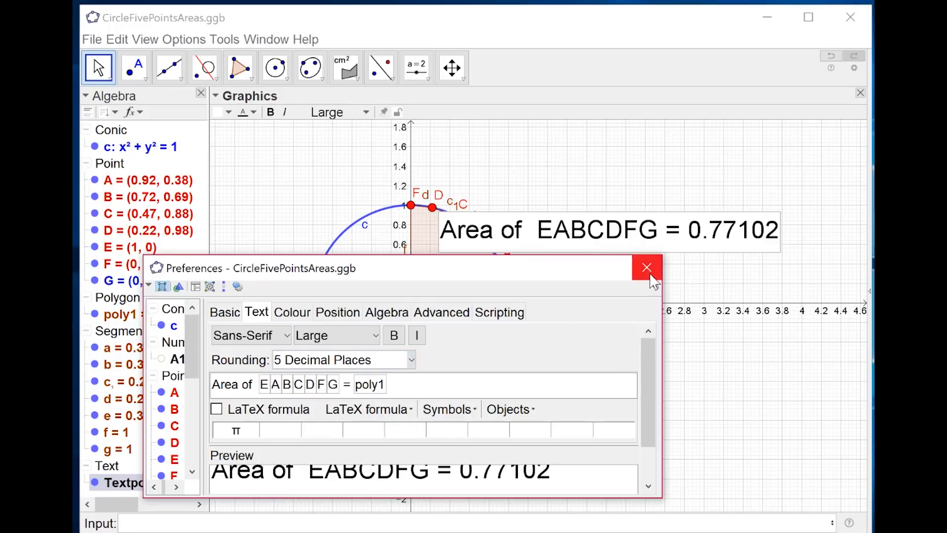
left_click(647, 267)
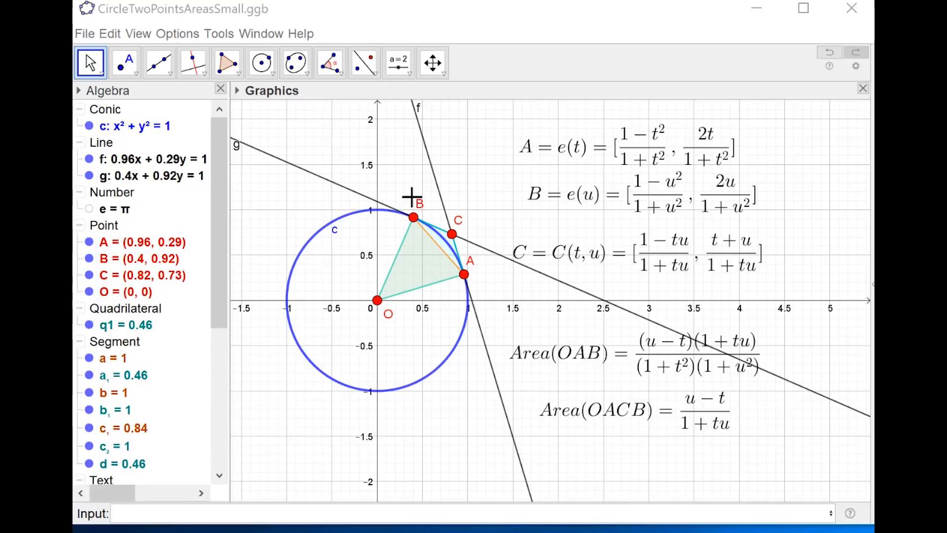
Step: In CircleTwoPointsAreasSmall.ggb, move point B along the circle to about (0.13, 0.99)
left_click_drag(415, 223, 393, 217)
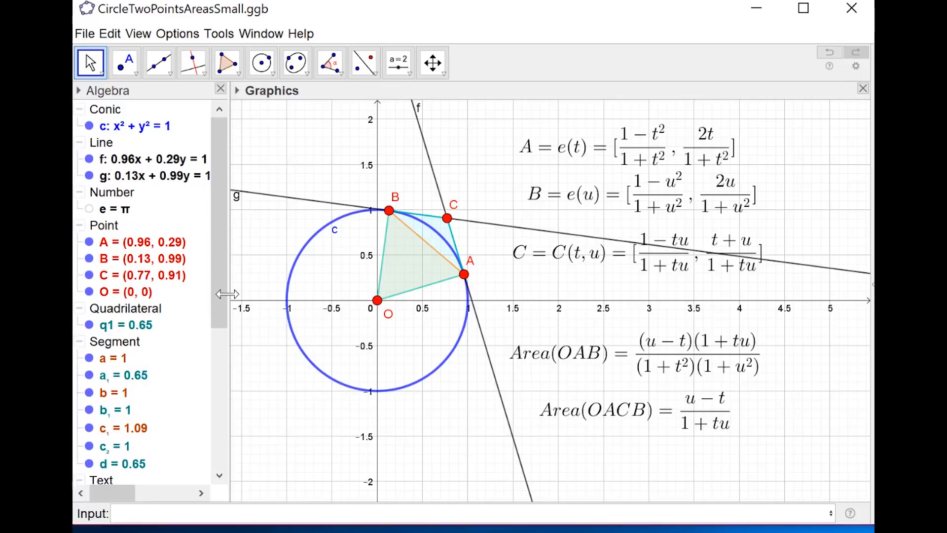
Step: Show the area text of triangle OAB and move point B along the circle to about (0.4, 0.9)
left_click_drag(227, 294, 237, 413)
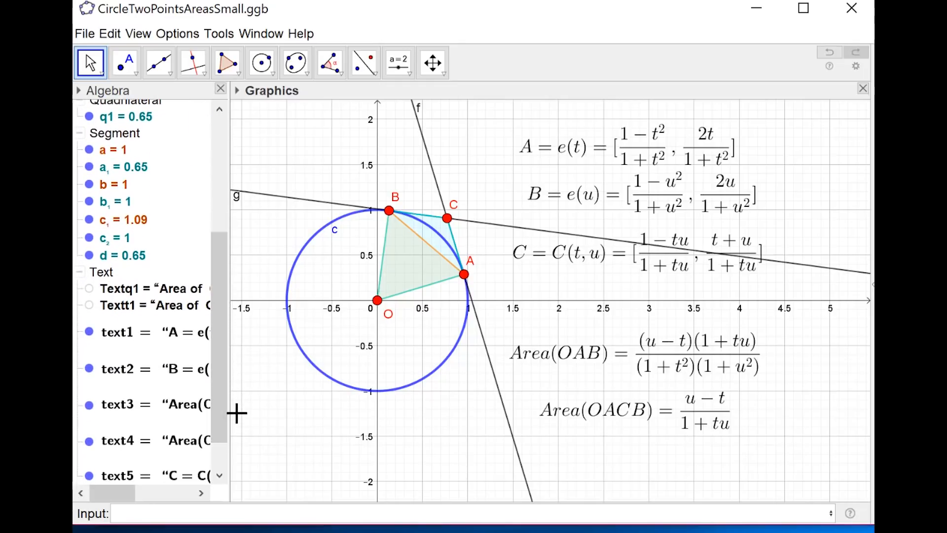
left_click(90, 289)
left_click(89, 290)
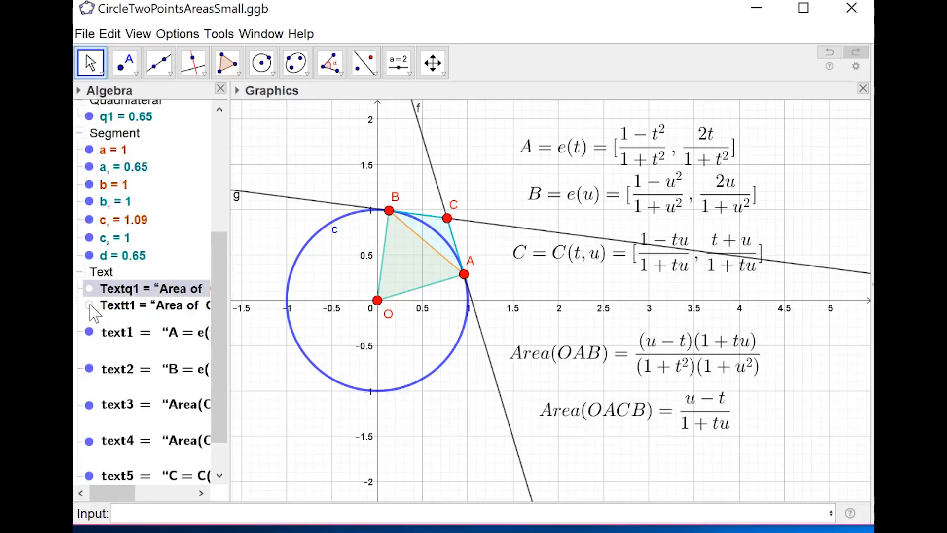
left_click(90, 305)
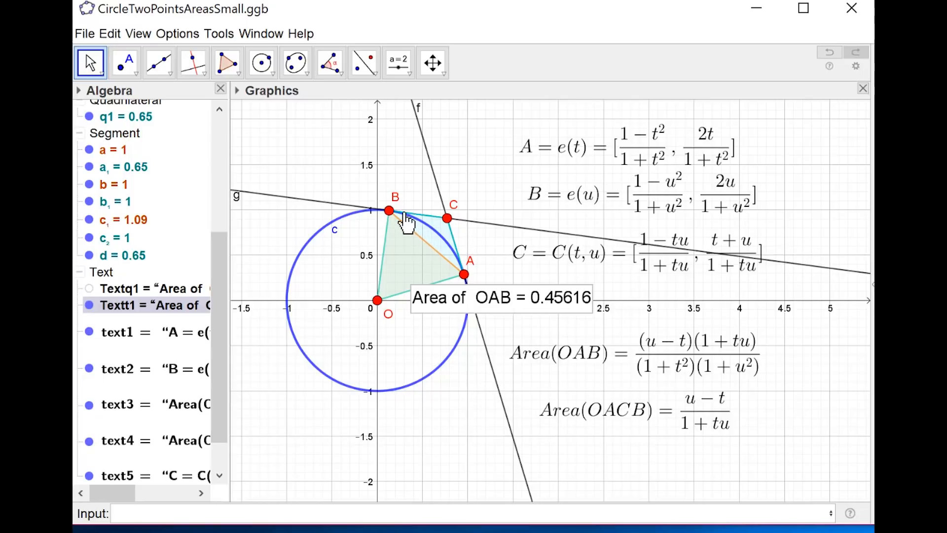
left_click_drag(393, 220, 418, 232)
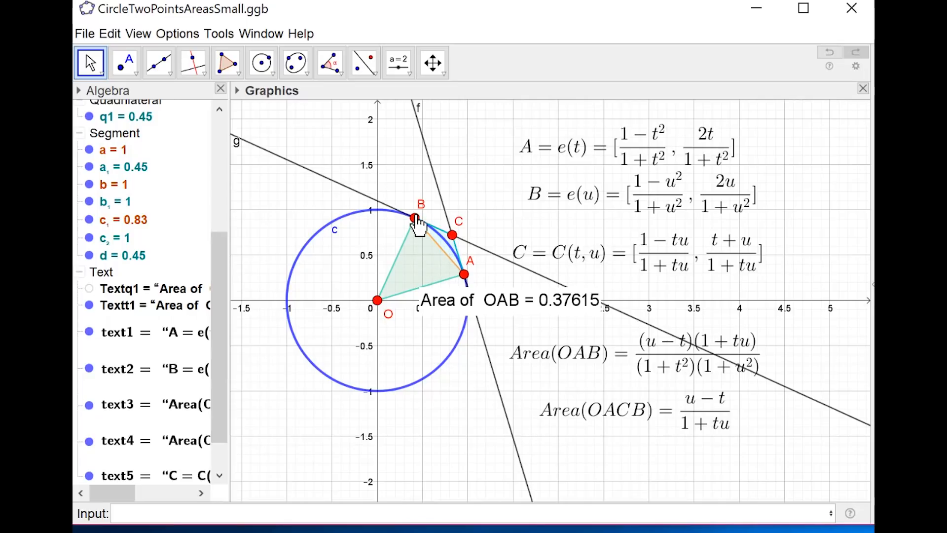
Step: Show the area text of quadrilateral OACB and move point B along the circle to about (0.1, 0.99)
left_click_drag(415, 219, 364, 211)
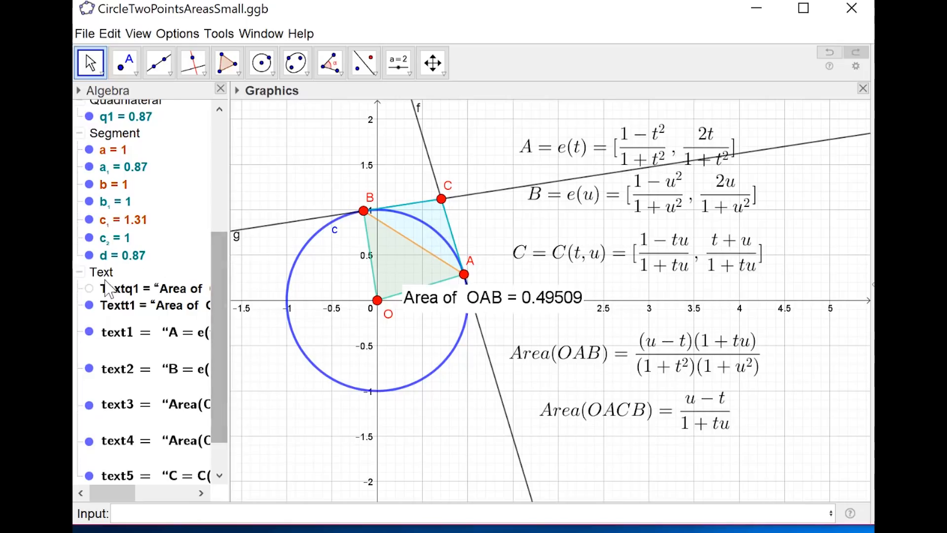
left_click(89, 289)
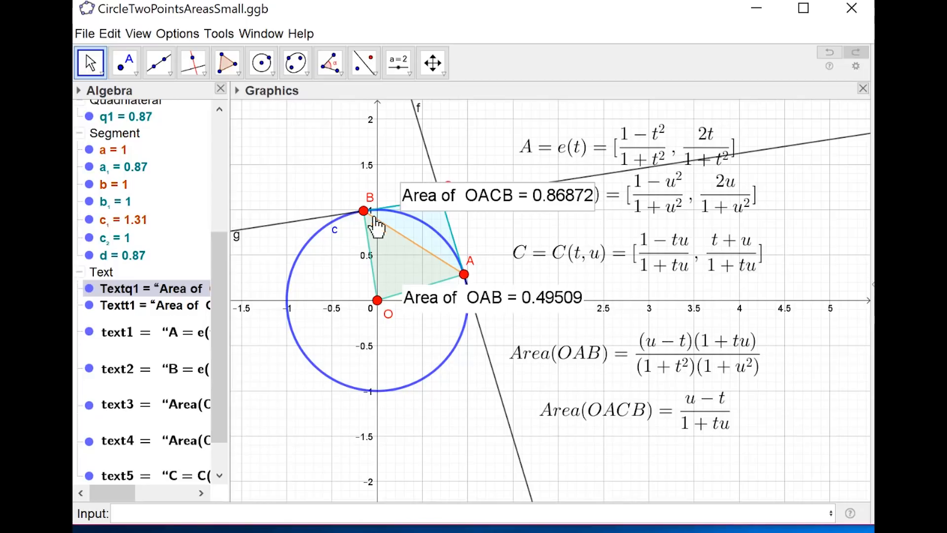
mouse_move(373, 211)
left_mouse_down()
mouse_move(421, 225)
mouse_move(447, 255)
left_mouse_up()
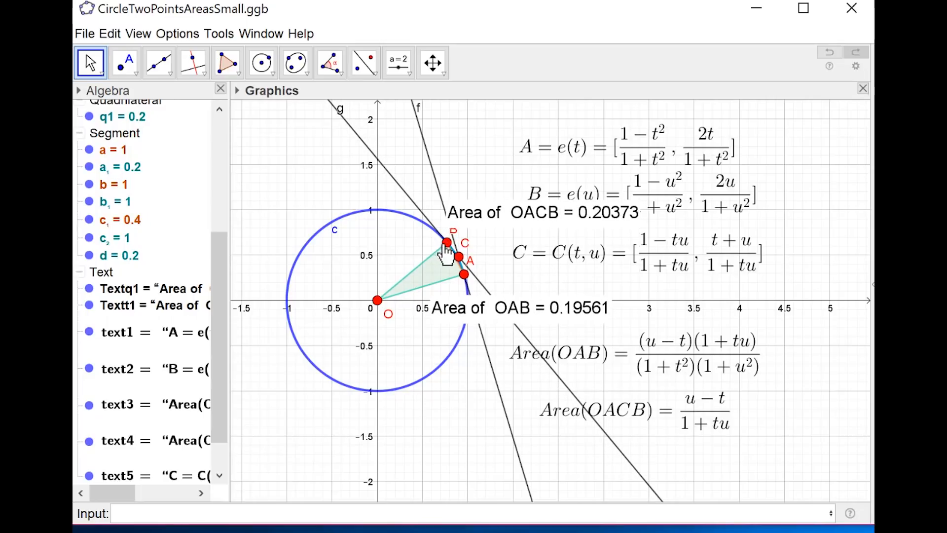
left_click_drag(446, 242, 418, 220)
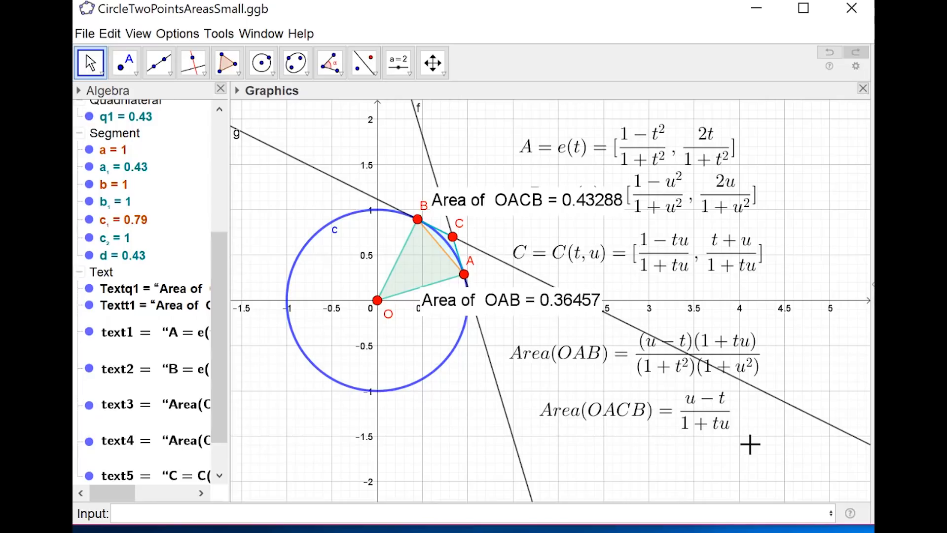
left_click_drag(418, 221, 387, 210)
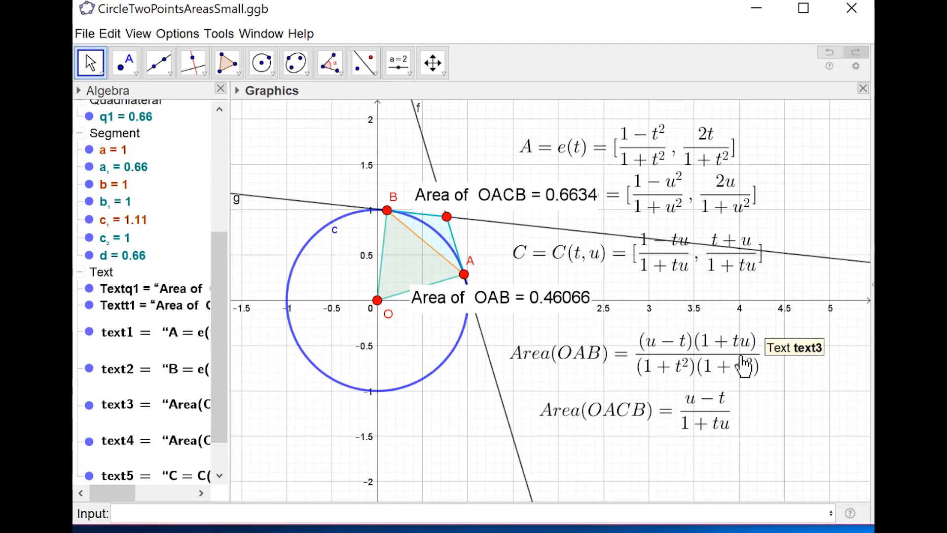
Step: Hide the area texts of triangle OAB and quadrilateral OACB, keeping the formula text for point A shown
left_click(89, 331)
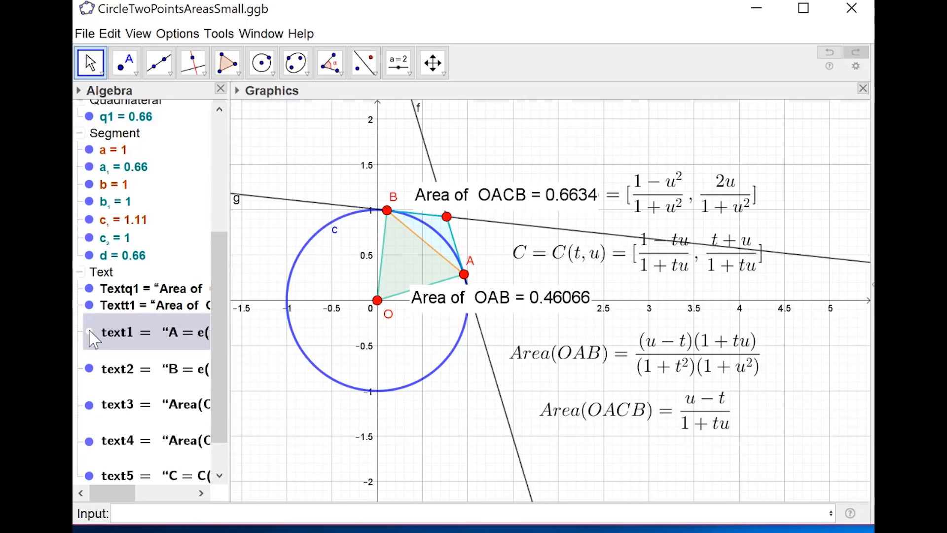
left_click(90, 331)
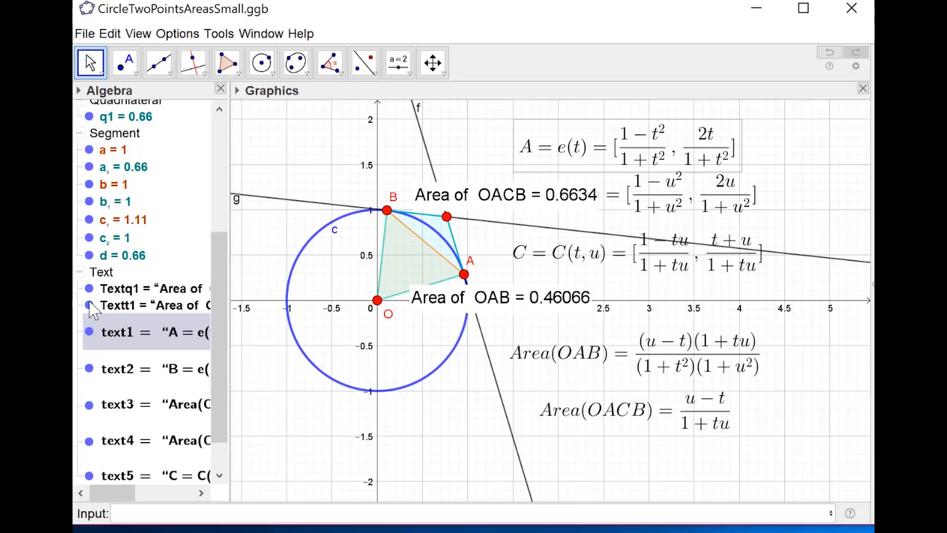
left_click(89, 305)
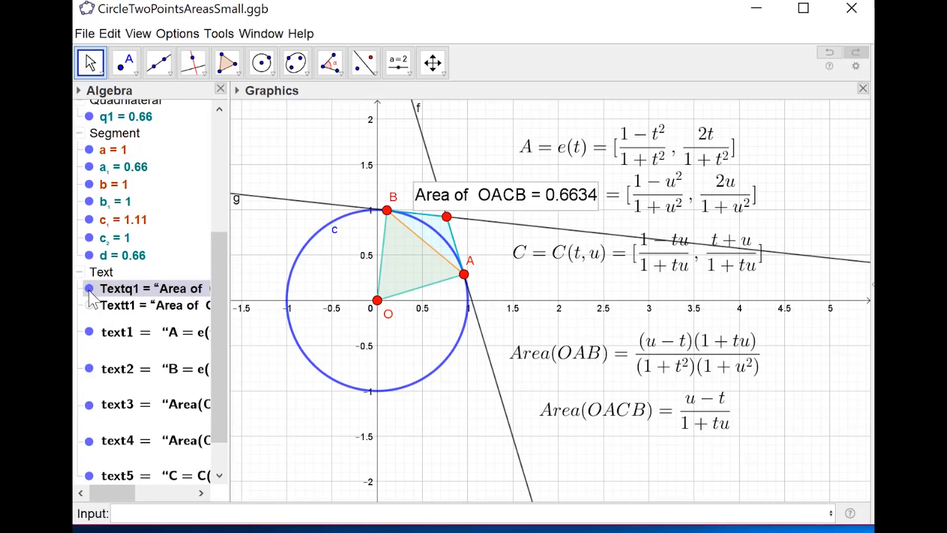
left_click(89, 289)
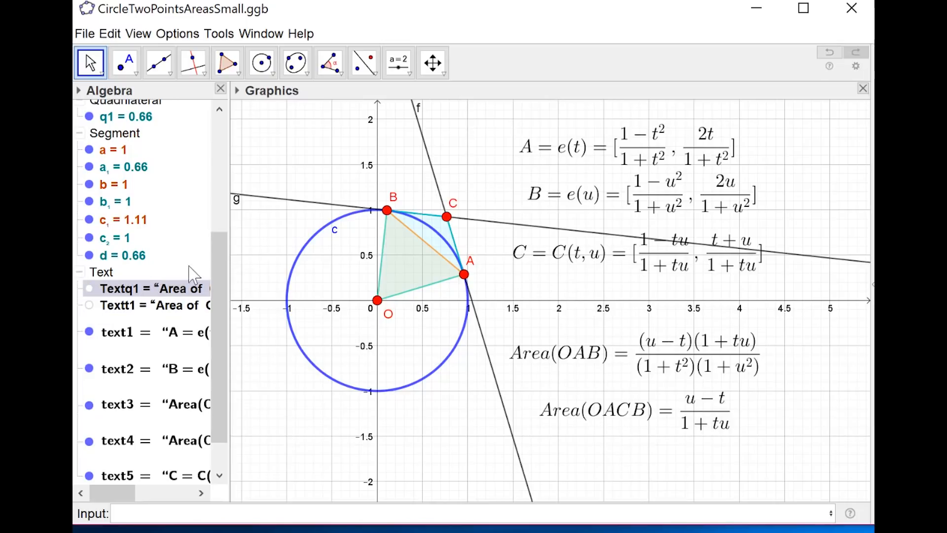
Step: Inspect the LaTeX source of point A's formula text in its object properties and close them without changes
left_click(618, 157)
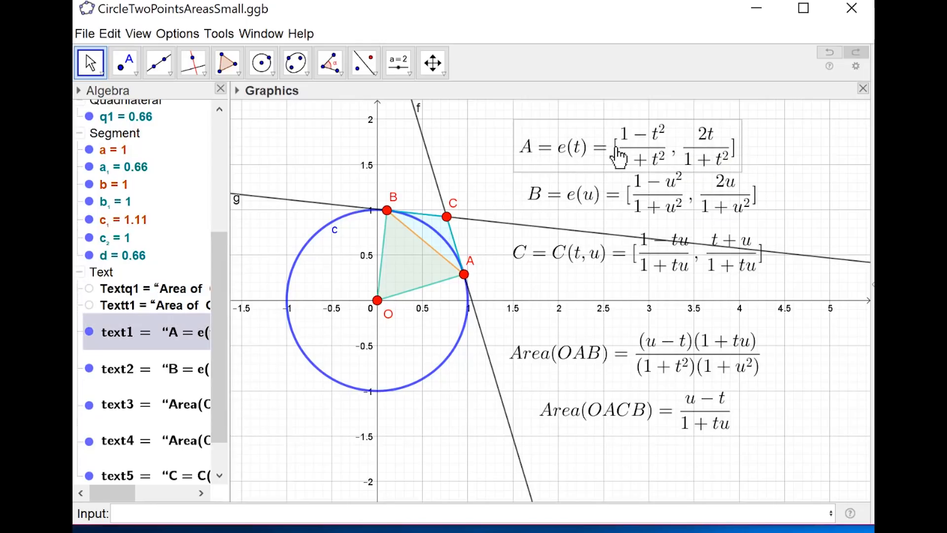
right_click(615, 147)
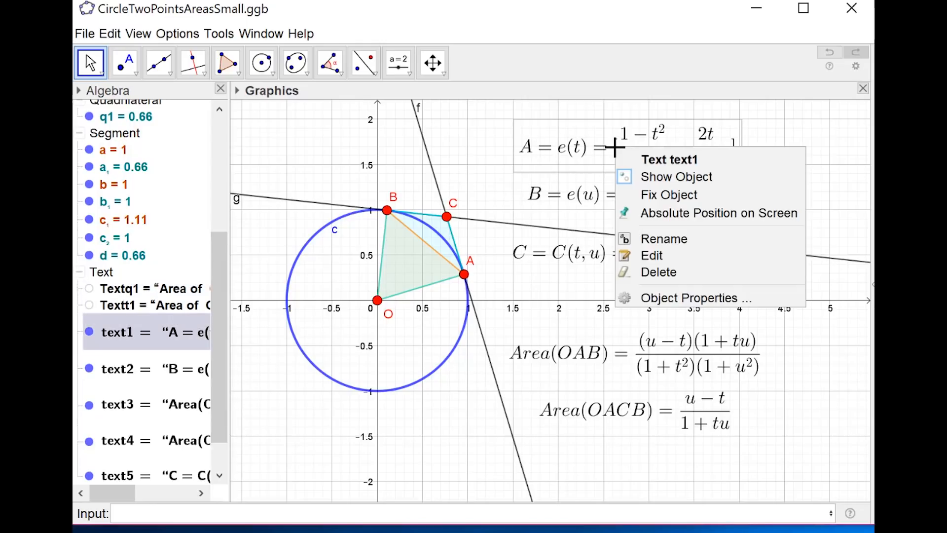
left_click(650, 299)
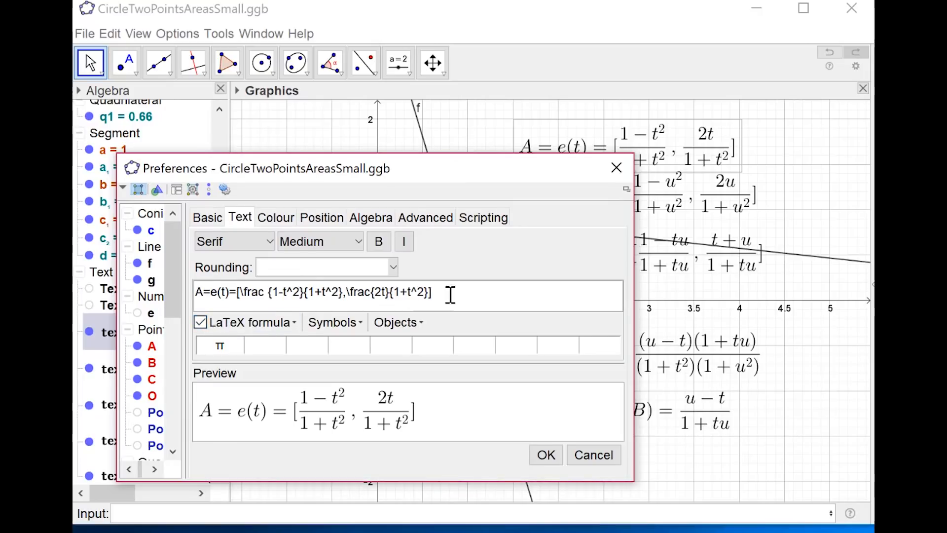
left_click_drag(451, 293, 186, 282)
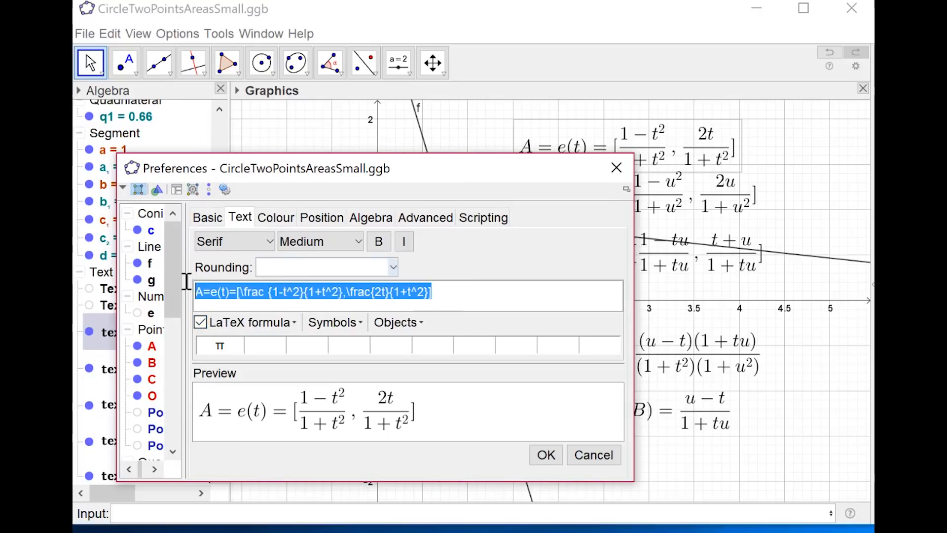
left_click(498, 293)
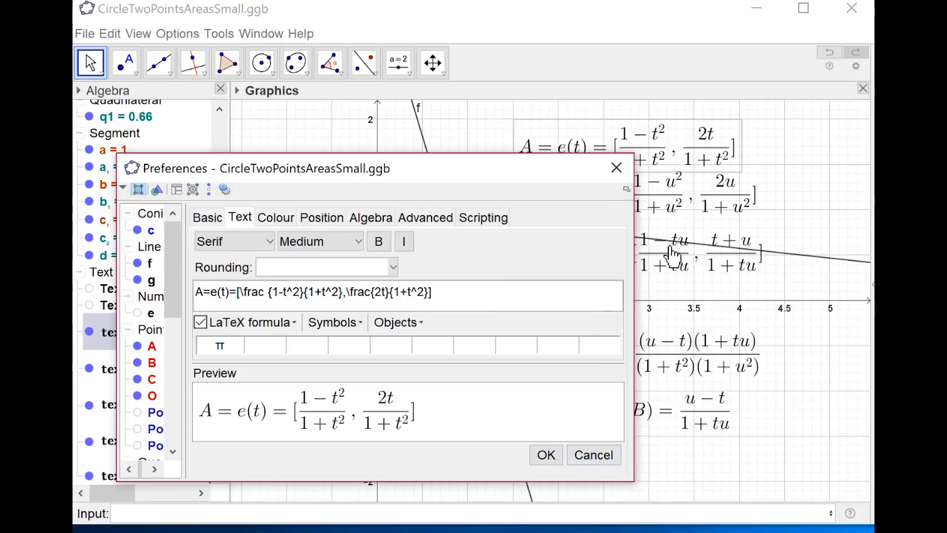
left_click(617, 168)
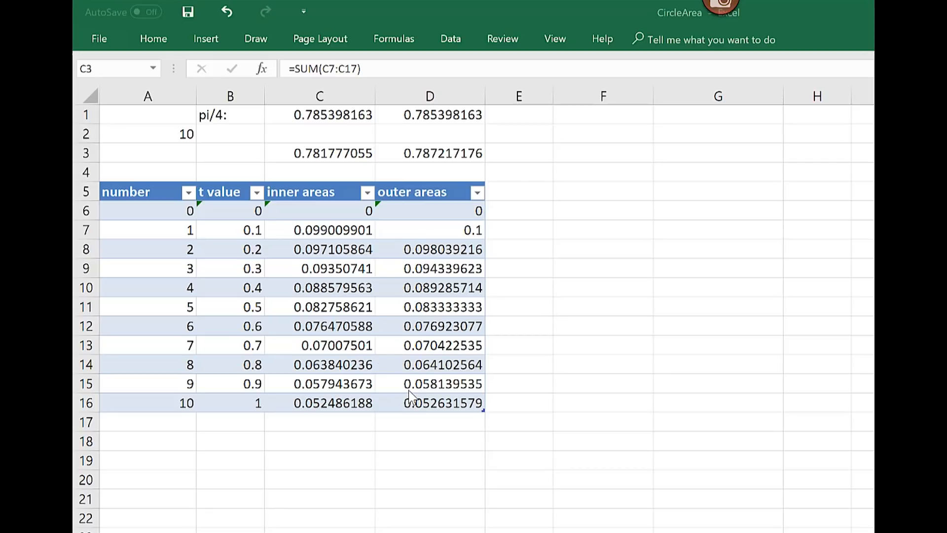
Step: In the CircleArea workbook in Excel, inspect the inner and outer area sums in C3 and D3 and the pi/4 formulas in C1 and D1
left_click(336, 147)
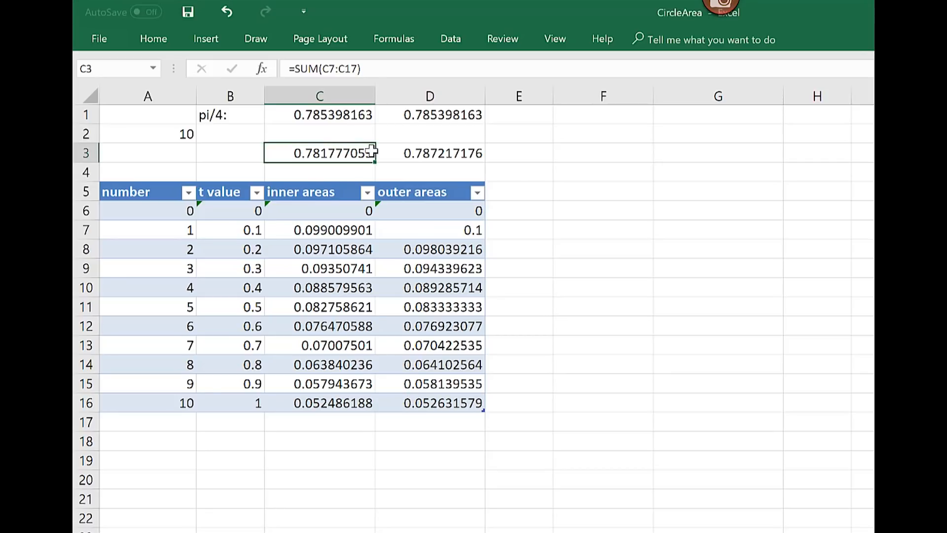
left_click(423, 151)
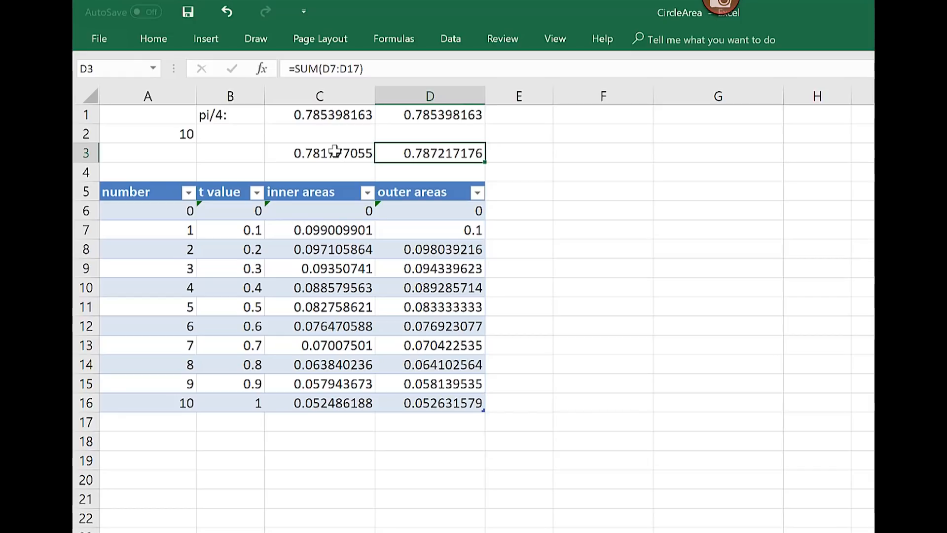
left_click(352, 153)
left_click(429, 156)
left_click(350, 118)
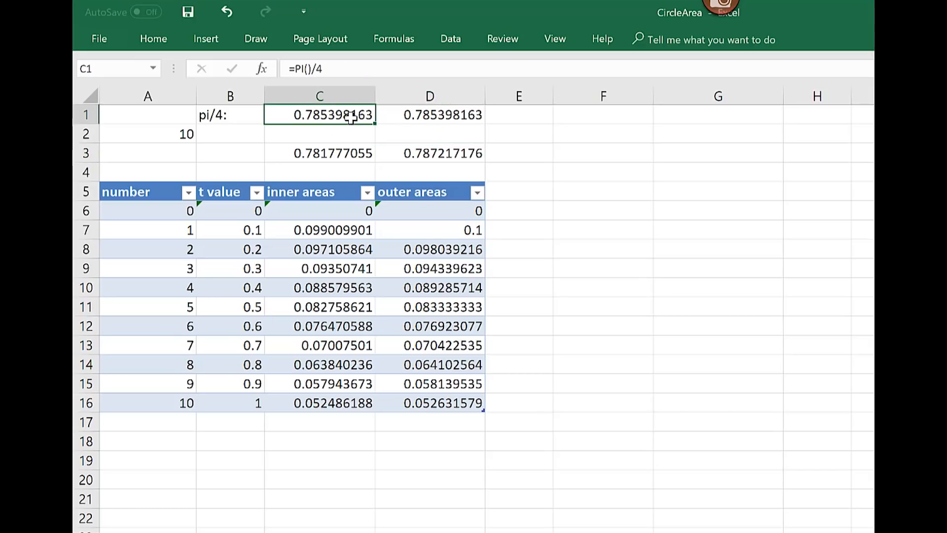
left_click(425, 118)
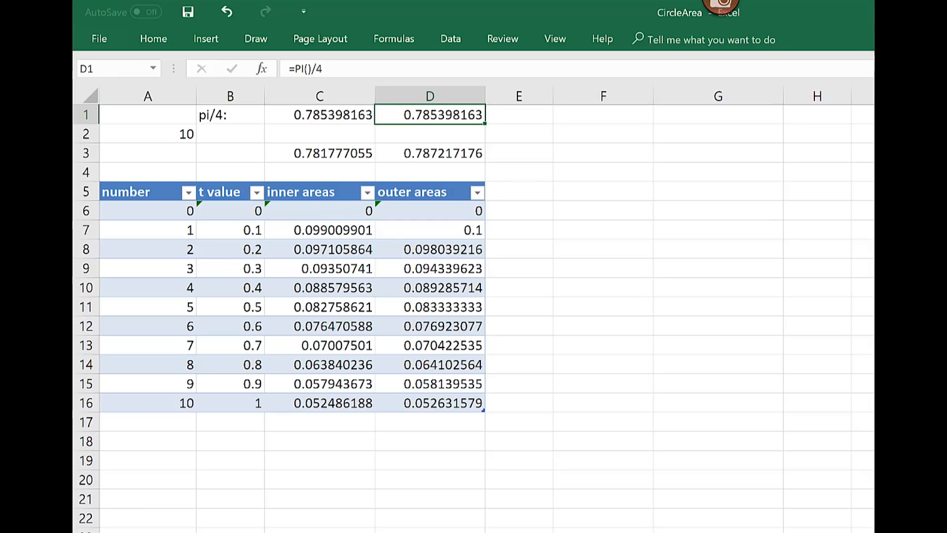
Step: Add a blank worksheet and enter the headers number, t value, inner area and outer area in cells A5 to D5
key("shift+F11")
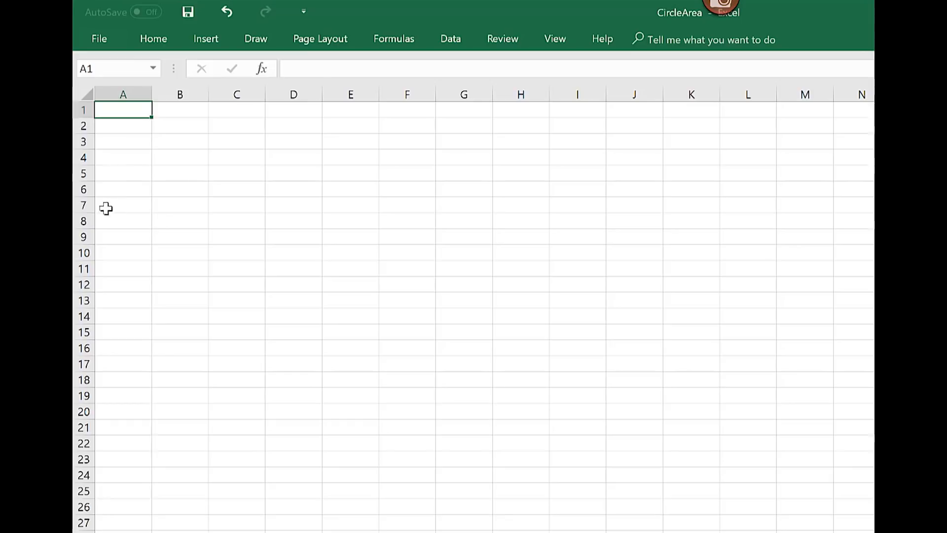
left_click(127, 177)
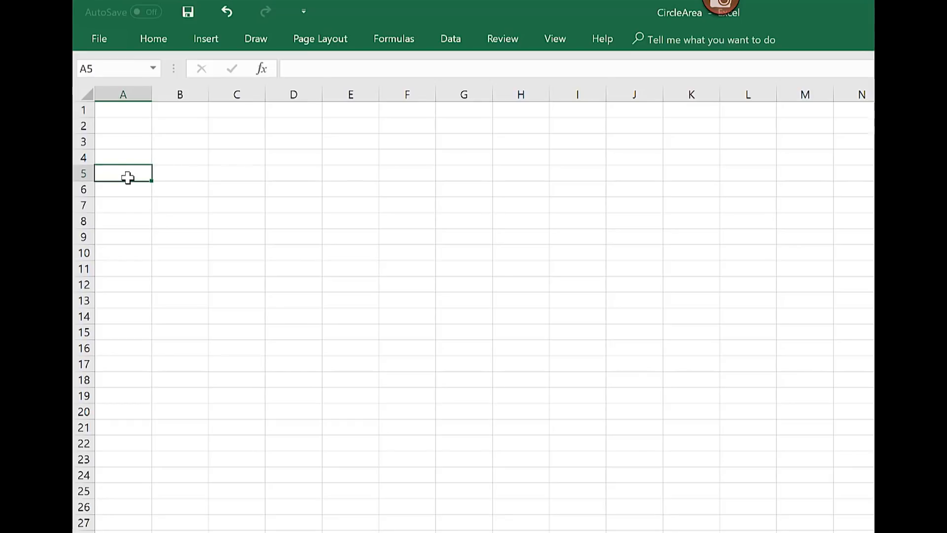
type("number")
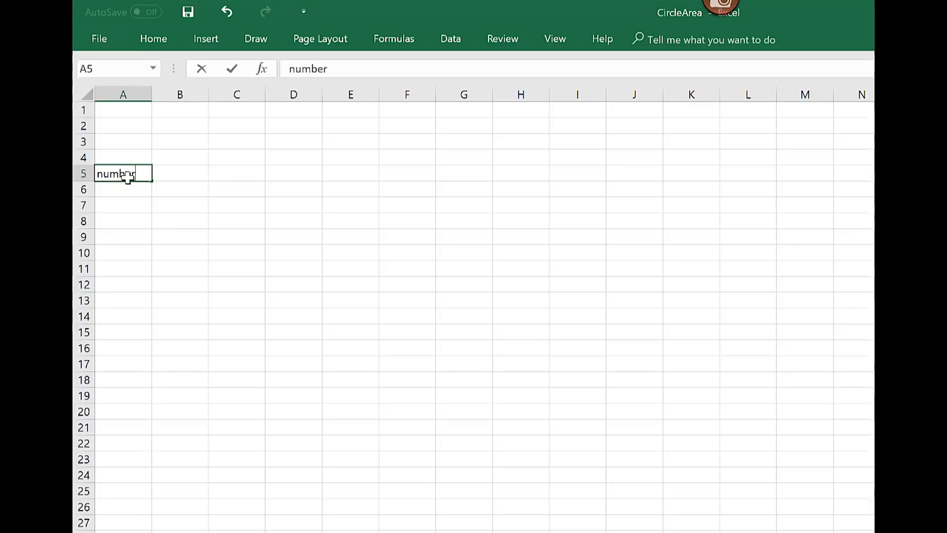
key("Return")
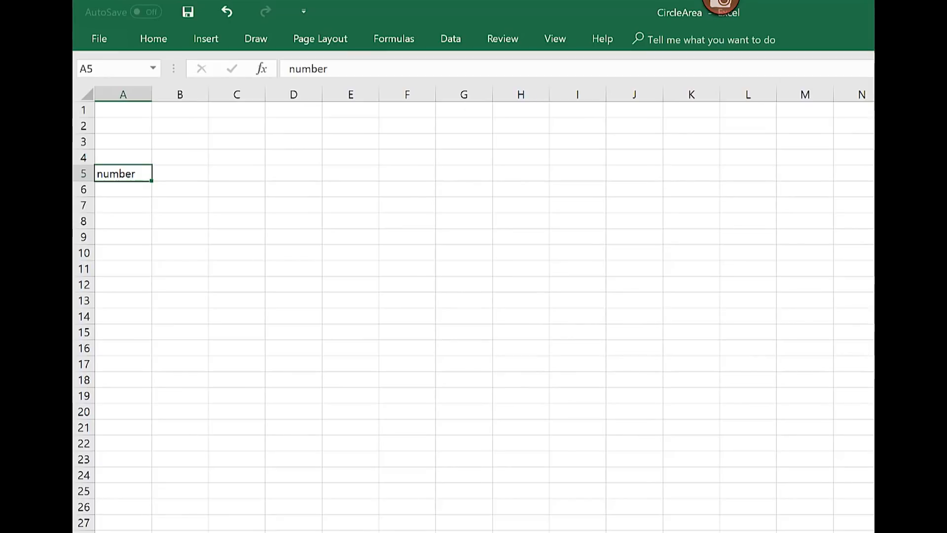
left_click(182, 175)
type("t value")
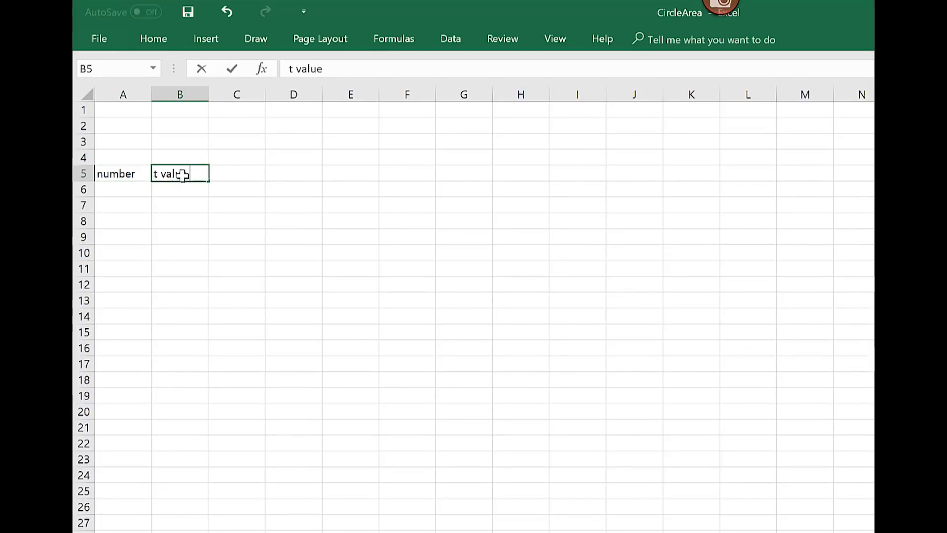
left_click(224, 175)
type("inner a")
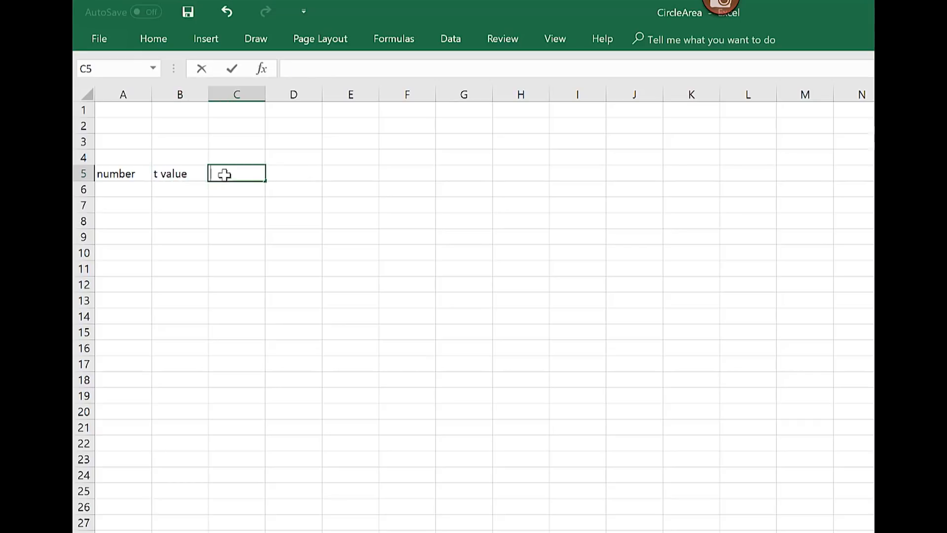
type("rea")
left_click(280, 178)
type("outer area")
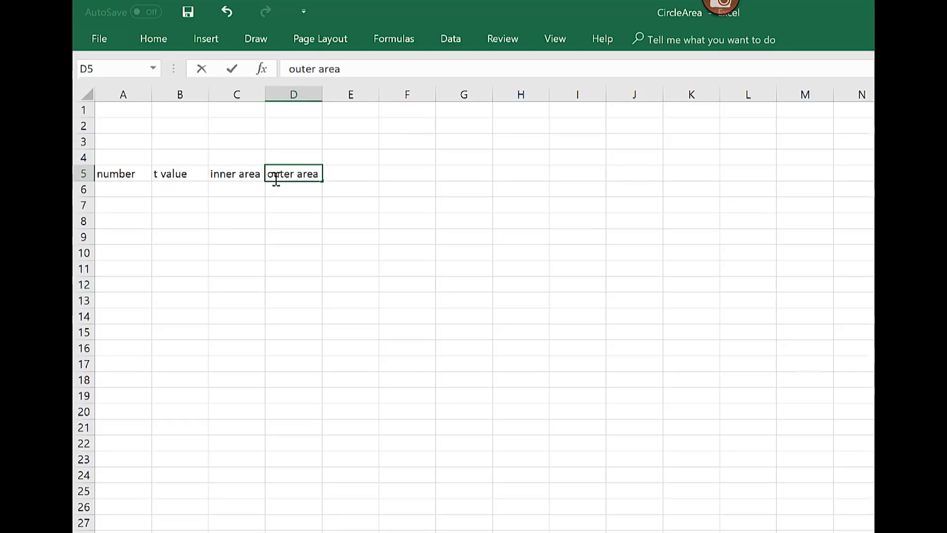
Step: Enter 0 in A6 and the formula =A6+1 in A7 to start the number column
left_click(135, 192)
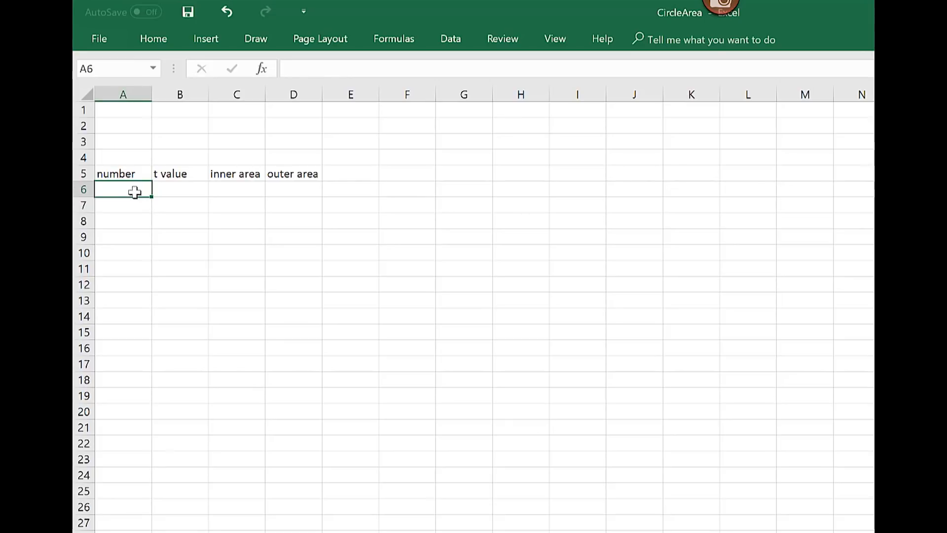
type("0")
left_click(134, 207)
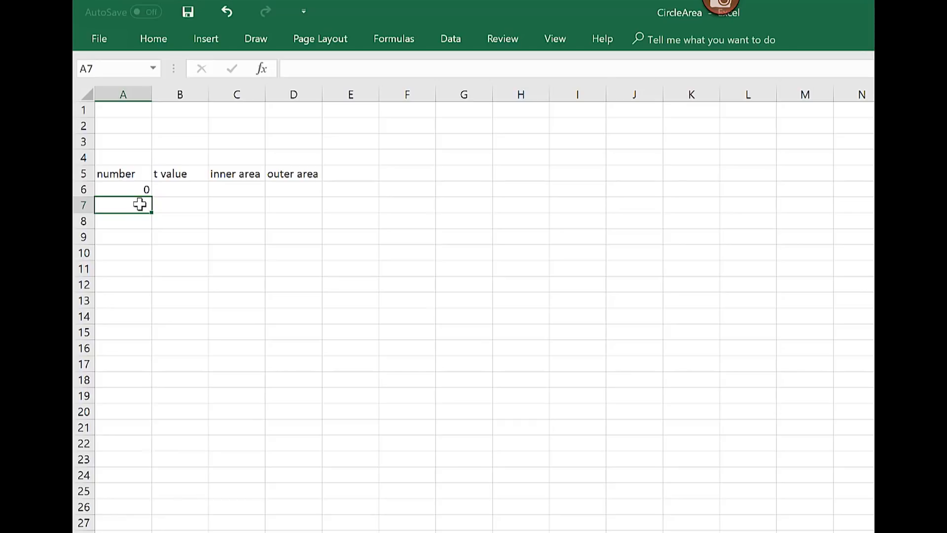
type("=")
left_click(137, 189)
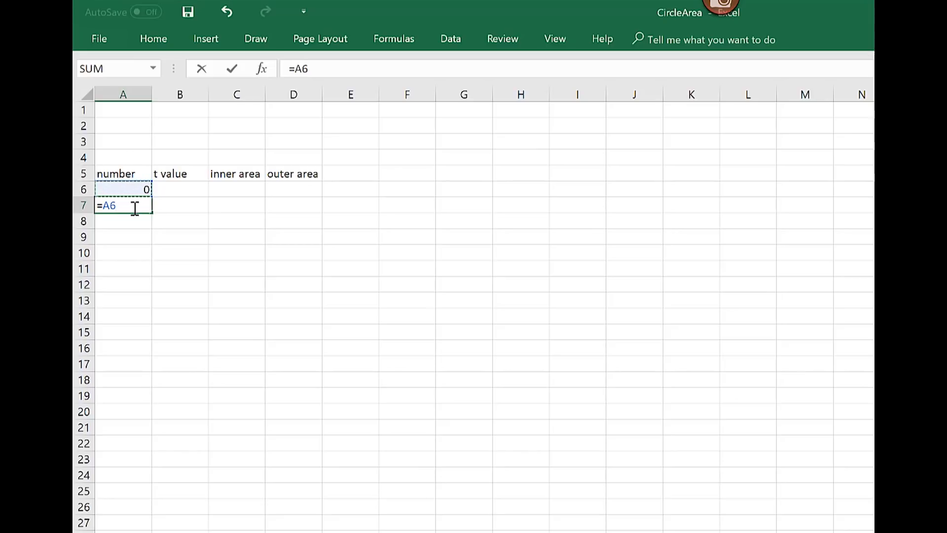
type("+1")
key("Return")
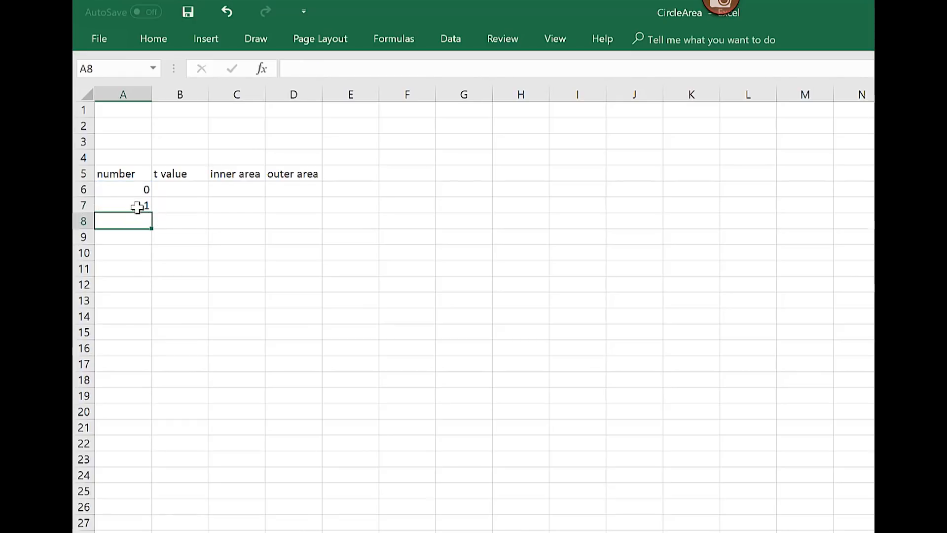
Step: Fill the A7 formula down through A11 and check the copied formula in A9
left_click(136, 204)
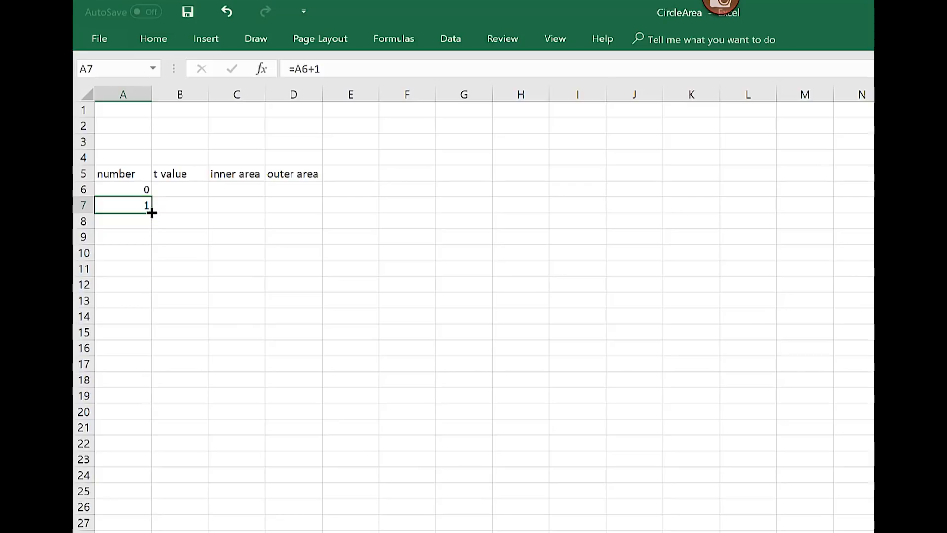
left_click_drag(151, 213, 153, 276)
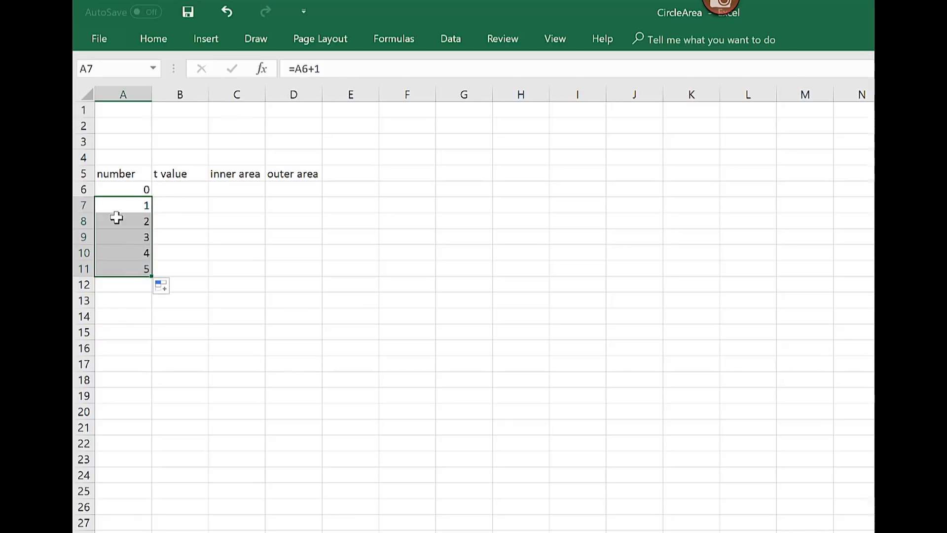
left_click(124, 236)
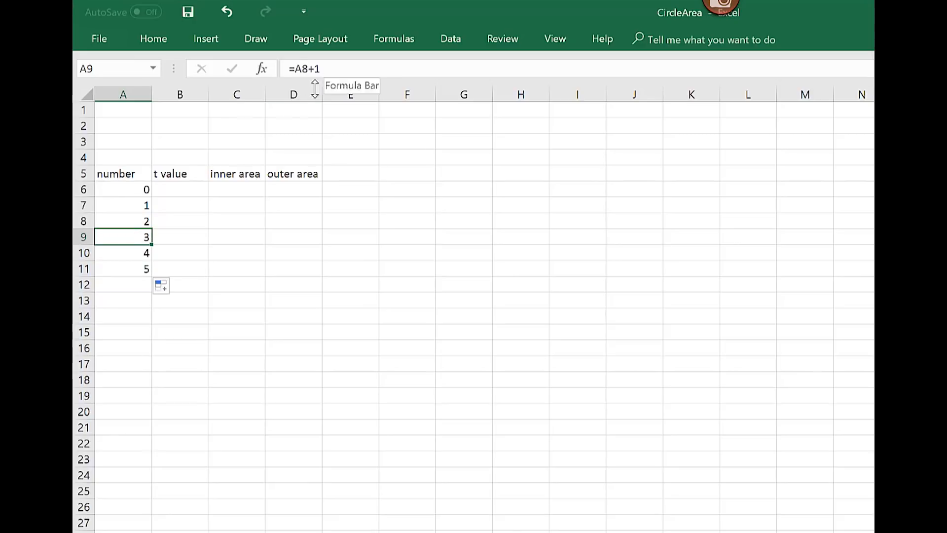
left_click(134, 207)
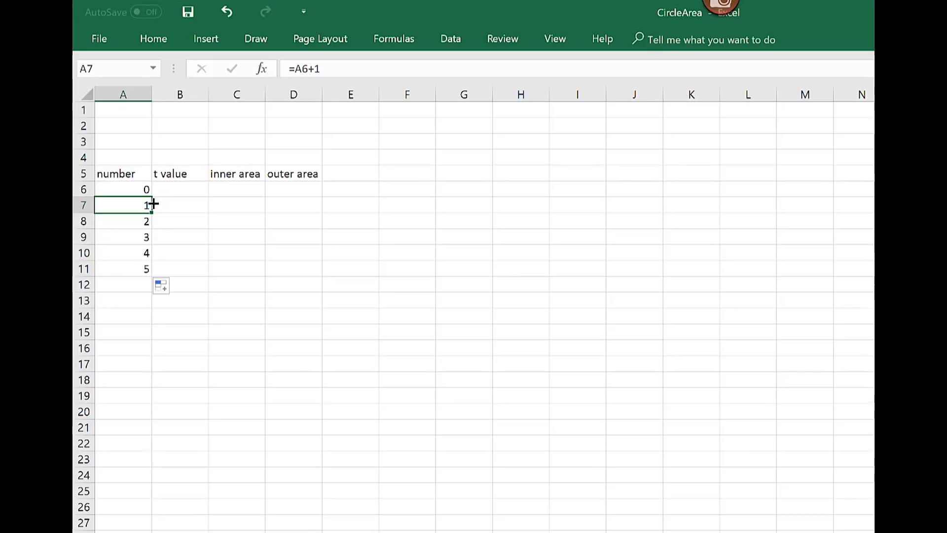
left_click(139, 142)
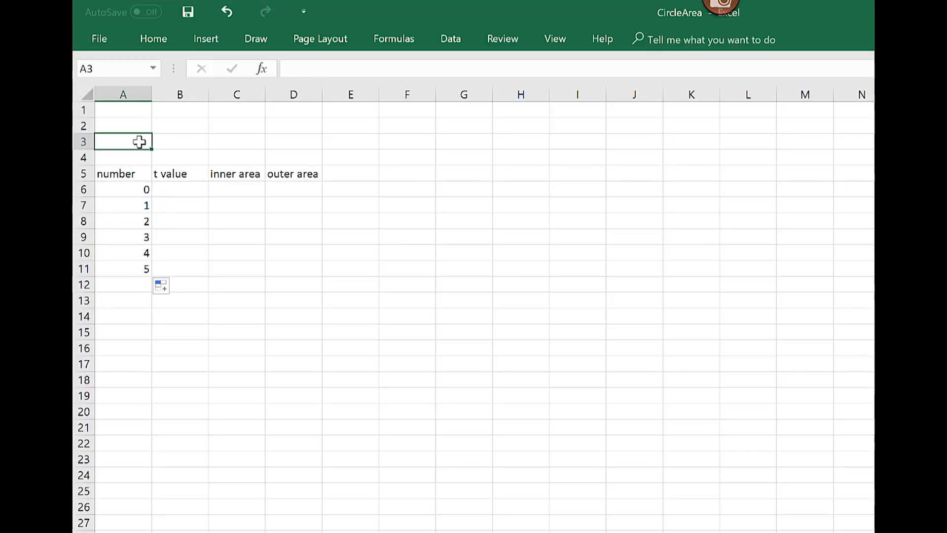
Step: Enter 5 in A3 as the number of subdivisions and 0 in B6 as the first t value
type("5")
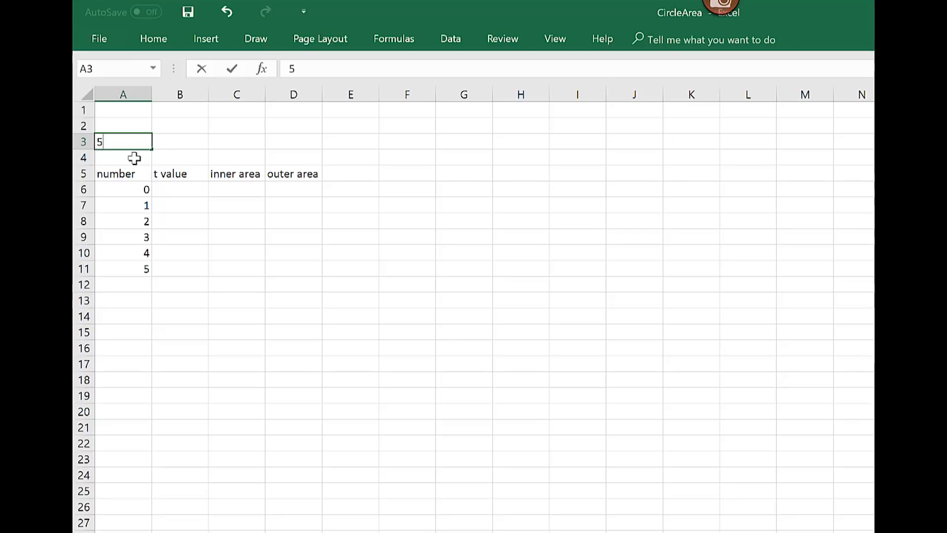
left_click(185, 190)
type("0")
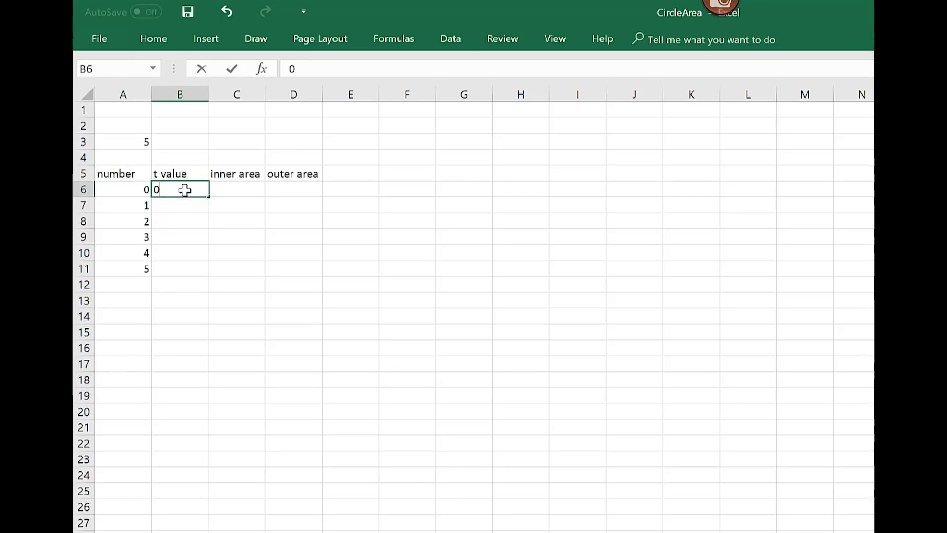
Step: Enter the formula =A7/$A$3 in B7, with an absolute reference to the subdivision count
left_click(185, 207)
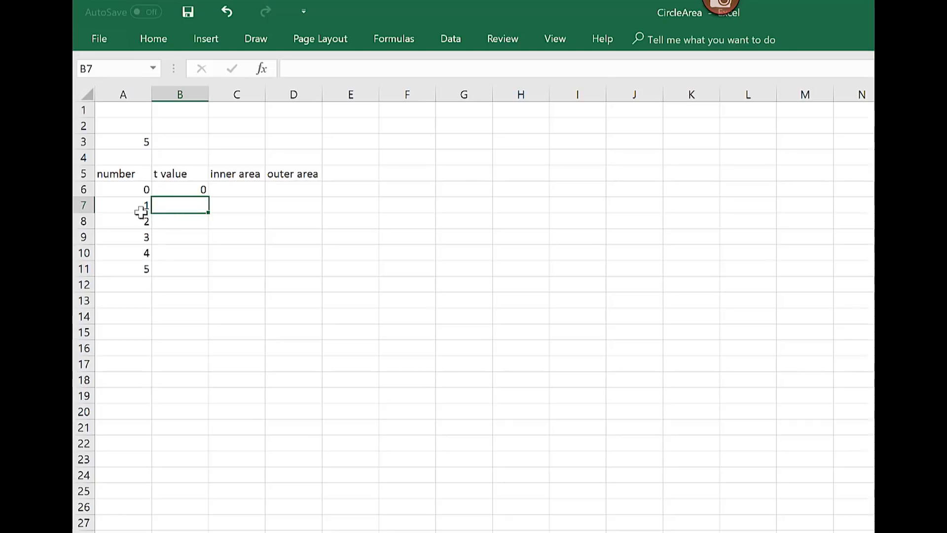
type("=")
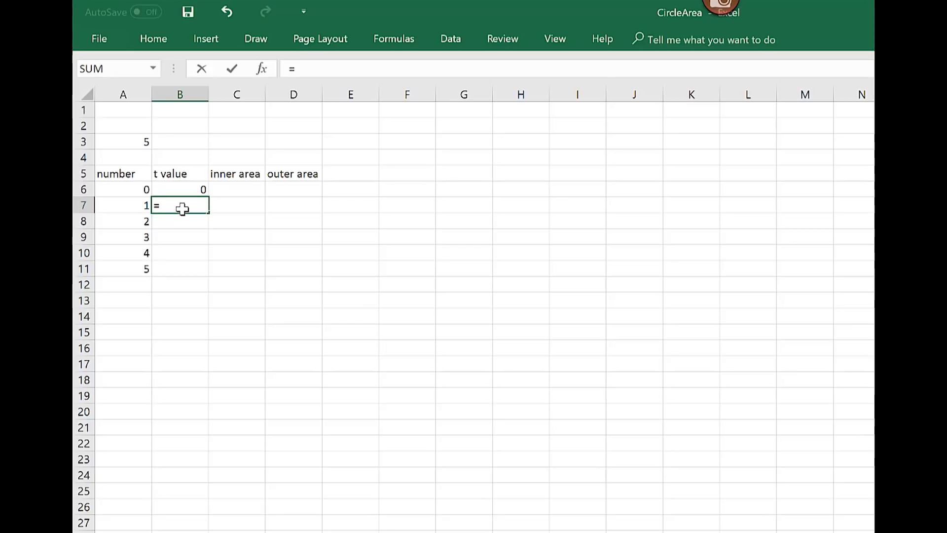
left_click(128, 206)
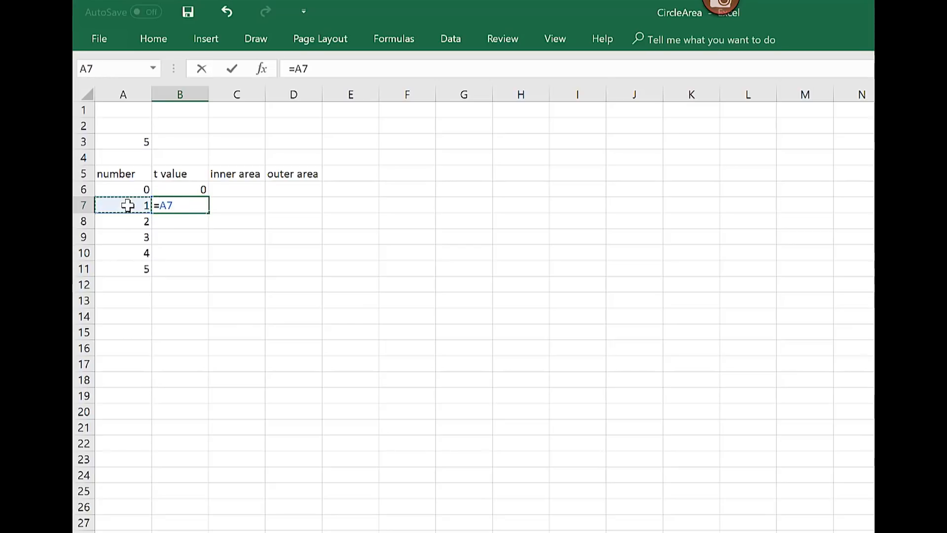
type("/")
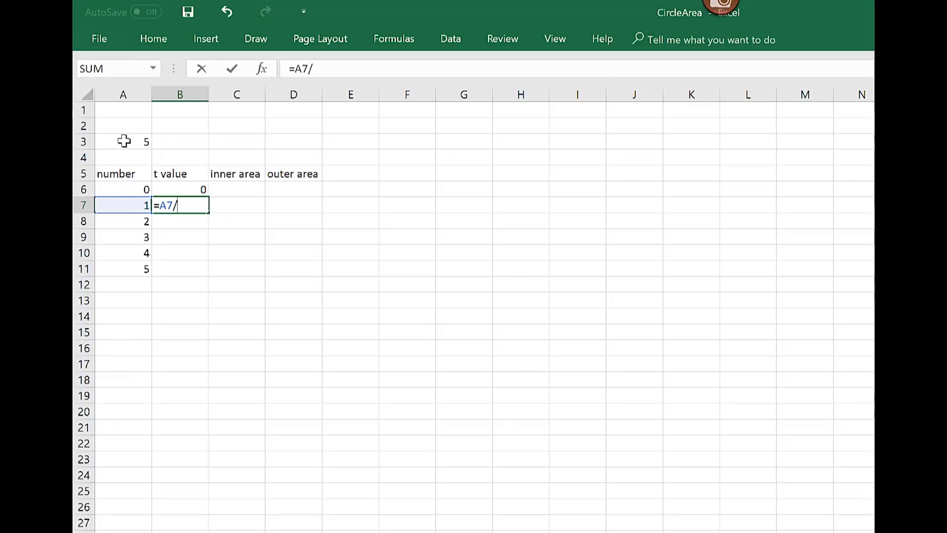
left_click(124, 142)
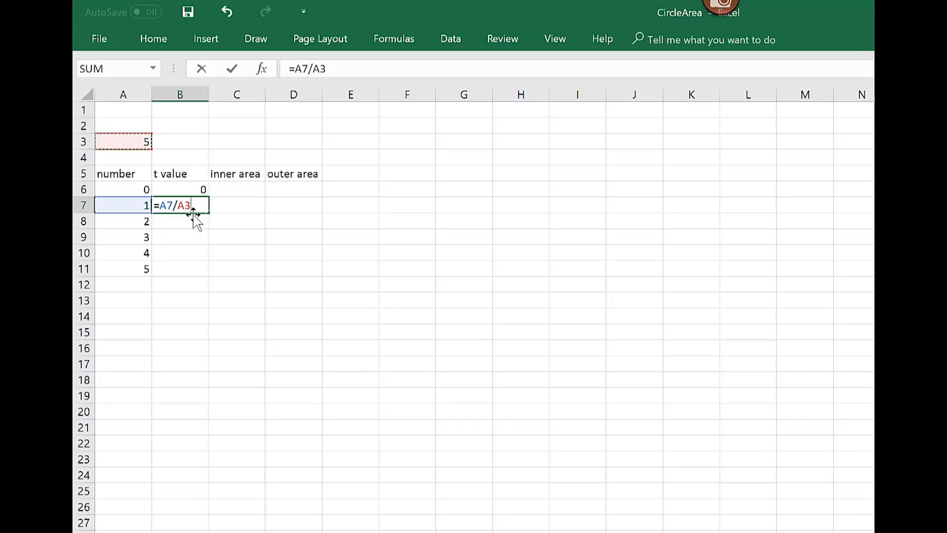
left_click(314, 69)
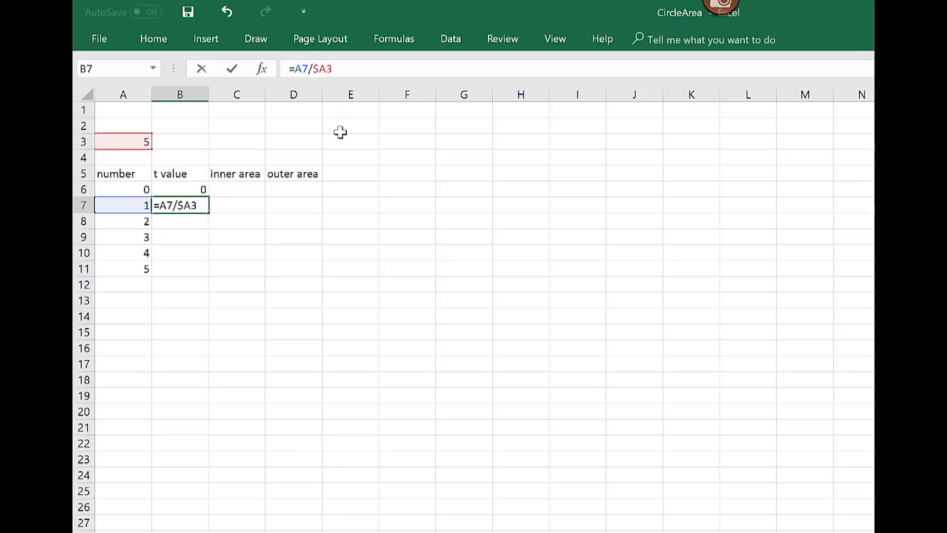
type("$")
key("Return")
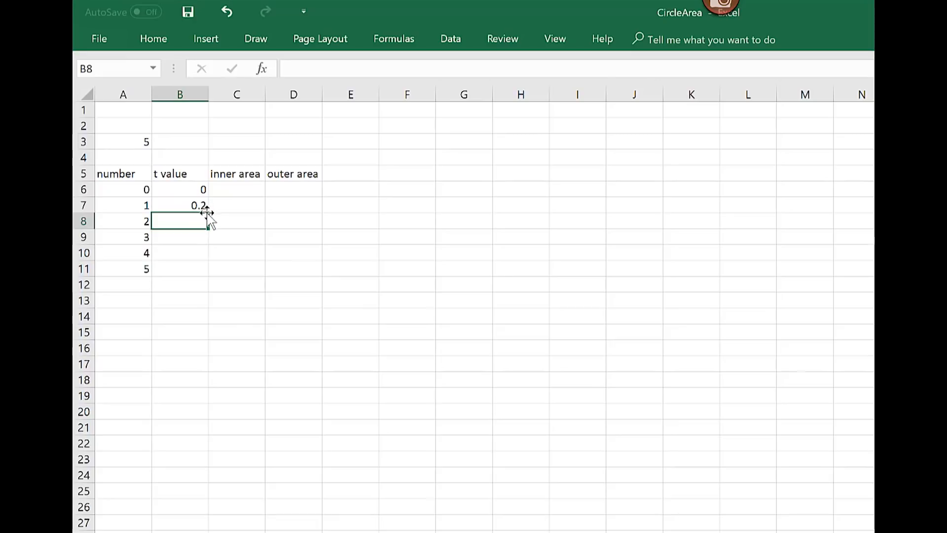
Step: Fill the t value formula from B7 down through B11
left_click(203, 207)
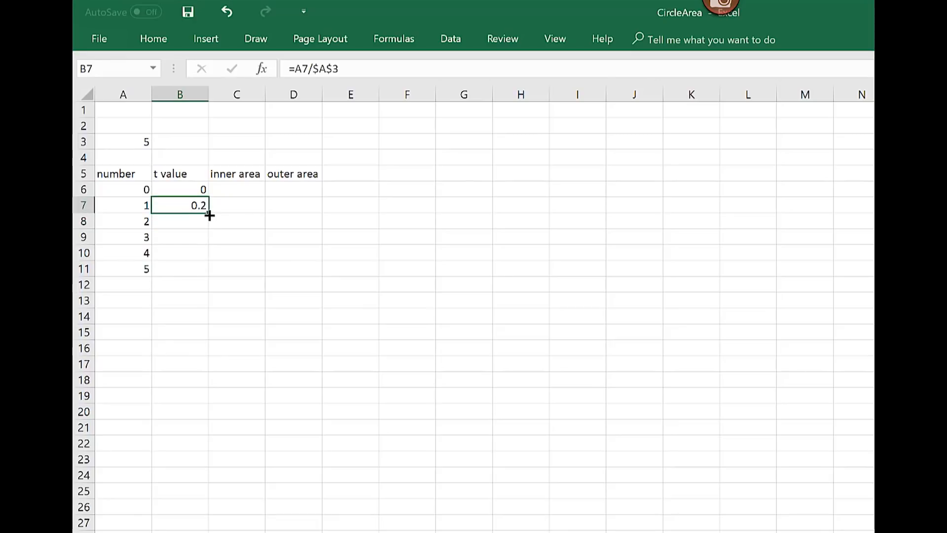
left_click_drag(209, 213, 207, 275)
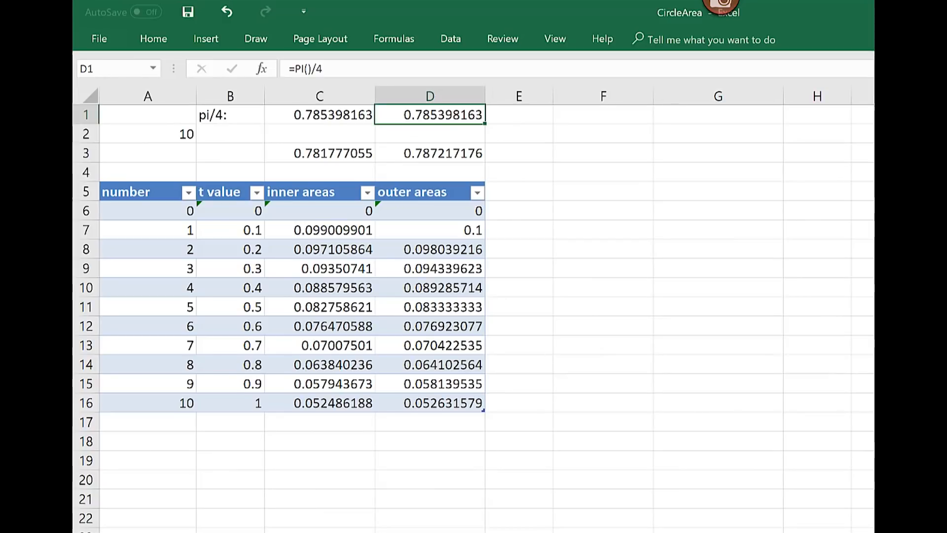
left_click(311, 250)
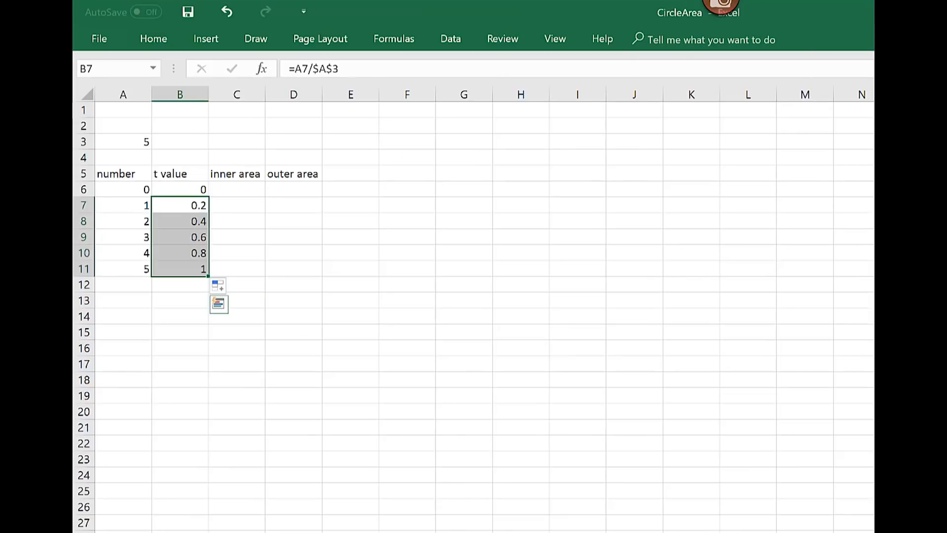
Step: Enter 0 in C6 as the first inner area
left_click(252, 190)
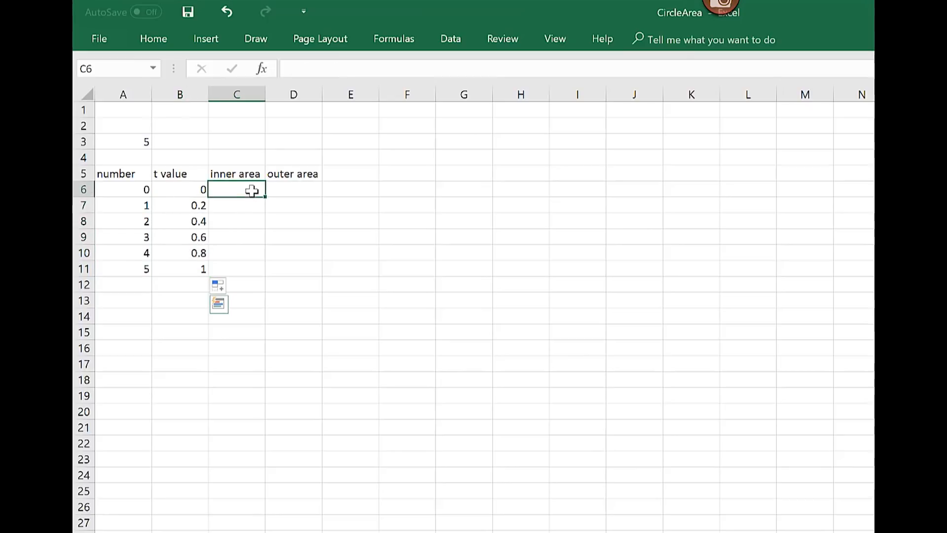
type("0")
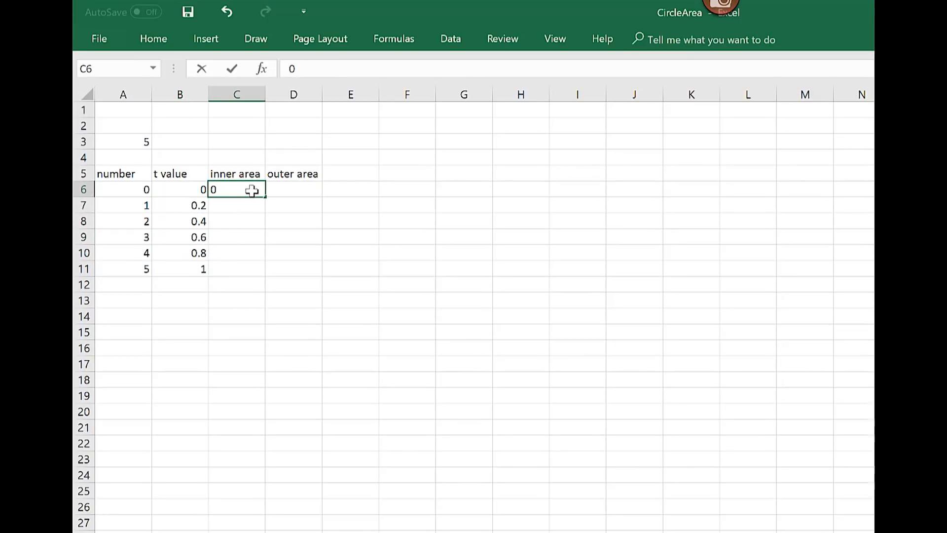
key("Return")
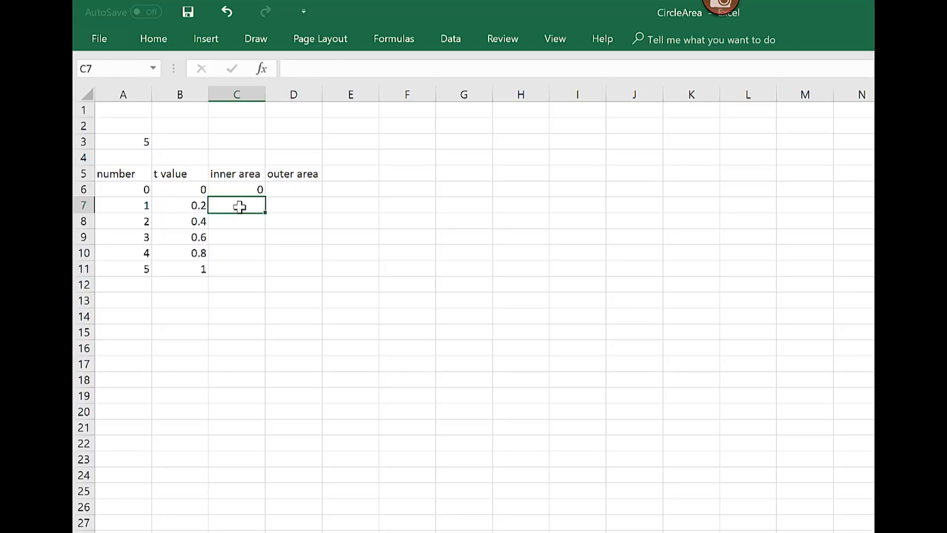
Step: Start the inner area formula in C7 with the numerator =(B7-B6)*(1+B7*B6)
type("=")
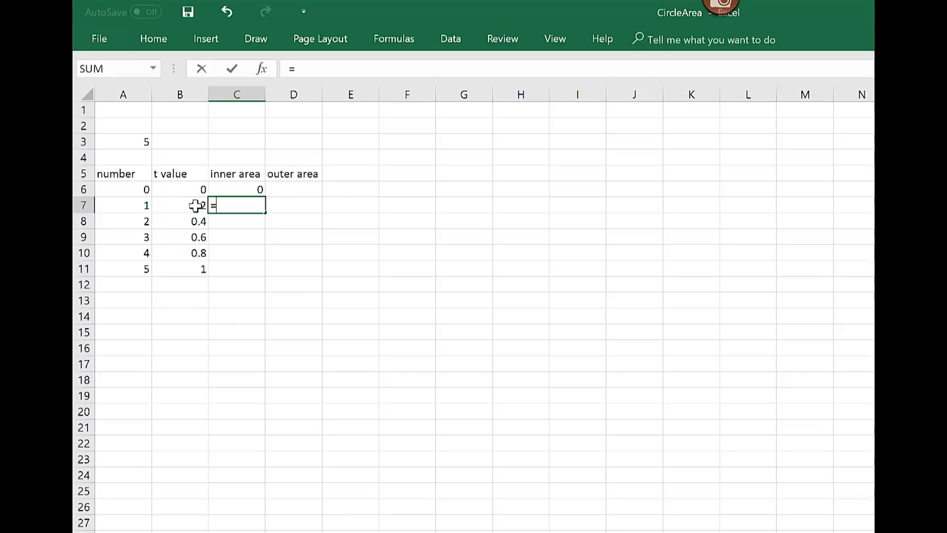
type("(")
left_click(195, 205)
type("-")
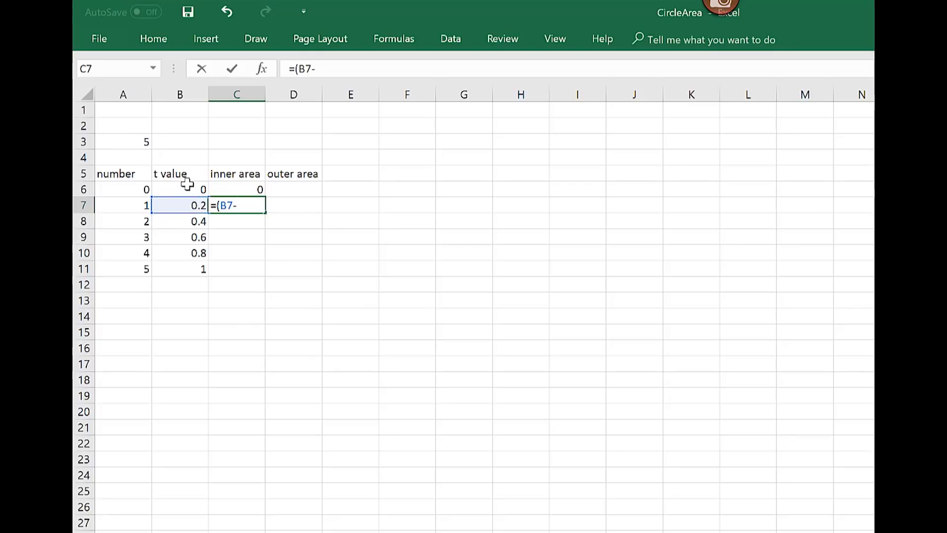
left_click(187, 183)
type(")")
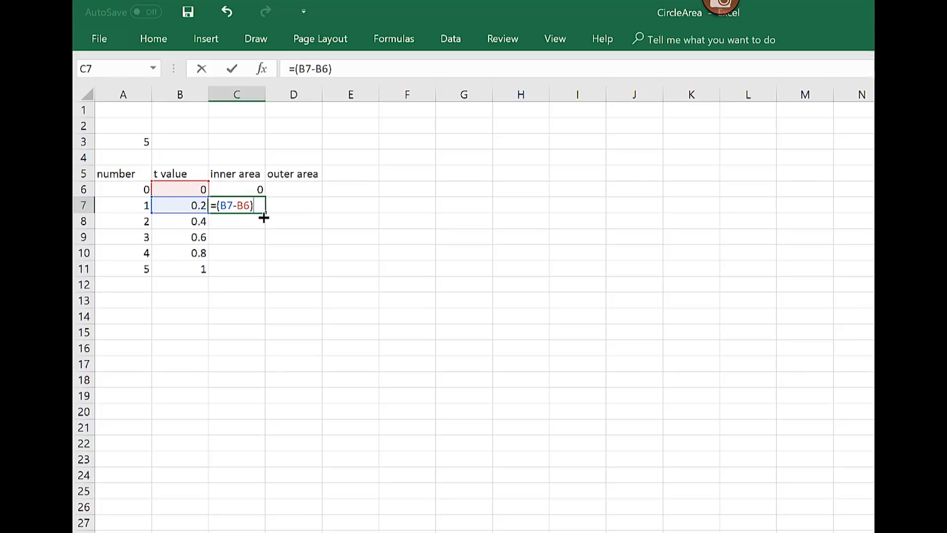
type("*(1+")
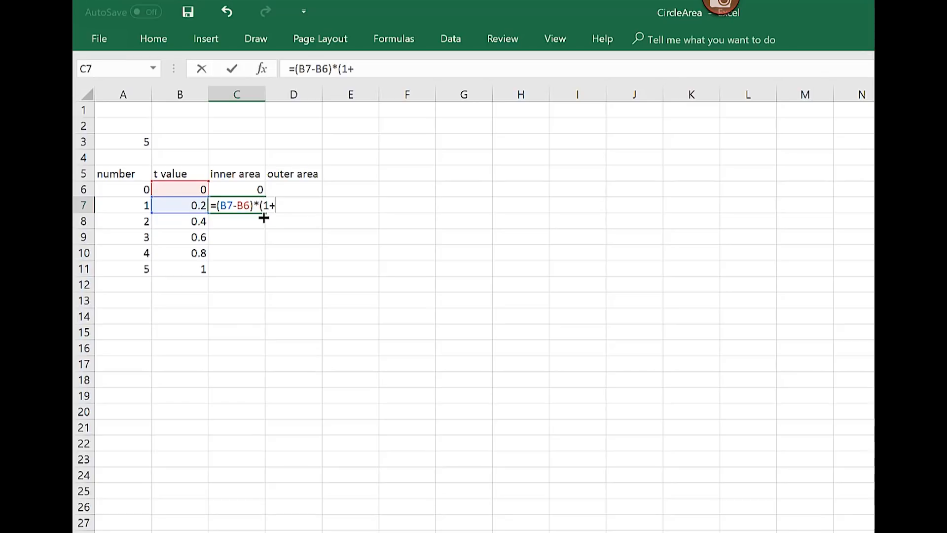
left_click(176, 203)
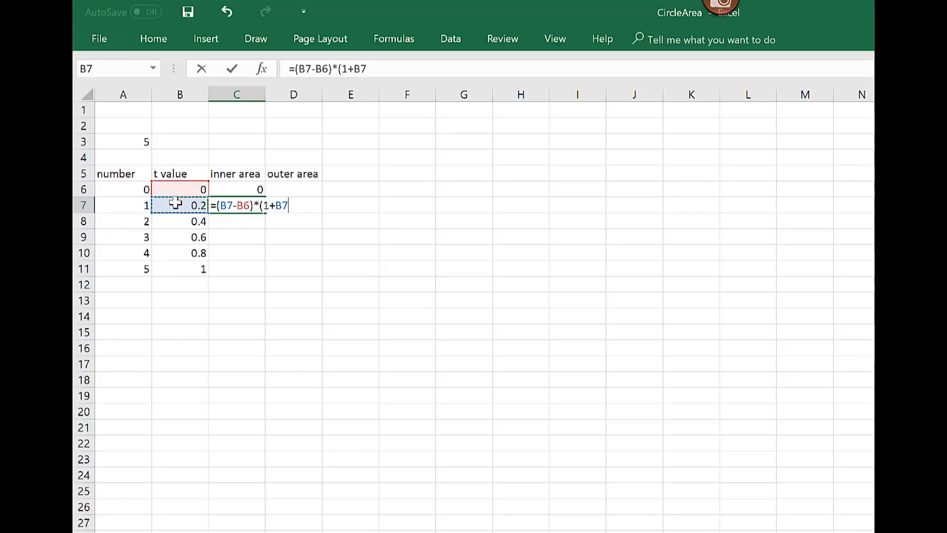
type("*")
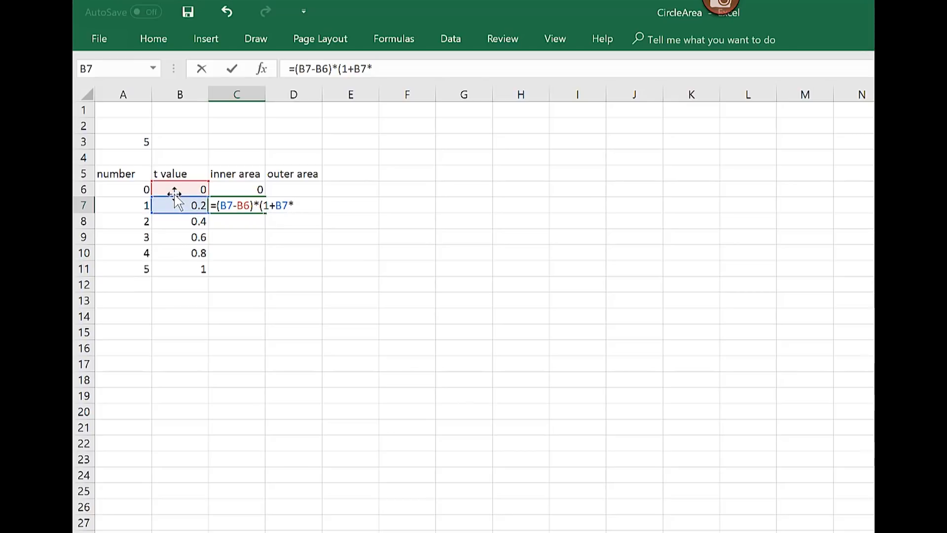
left_click(175, 189)
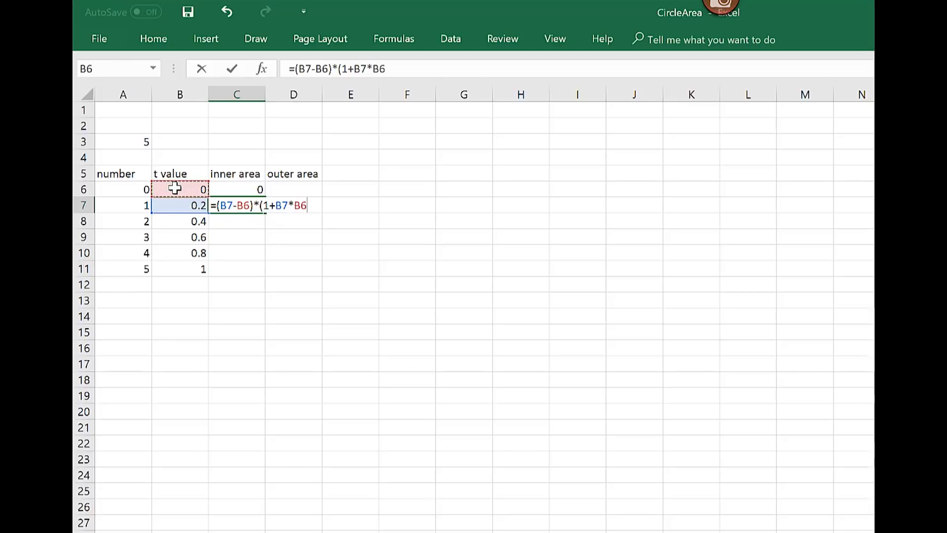
type(")")
Step: Extend the C7 formula with the partial denominator /((1+B7^2)*(1 and decline the suggested formula correction
type("/")
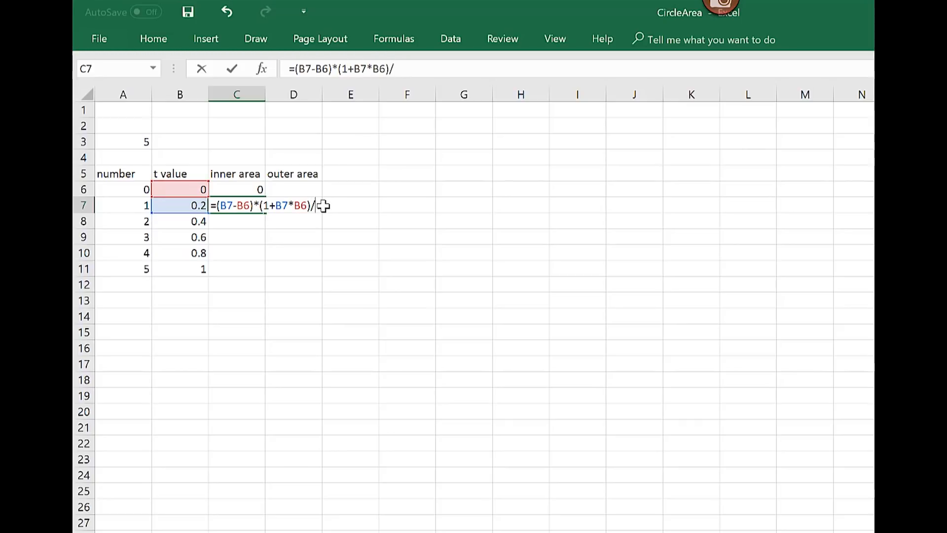
type("((1+")
left_click(192, 206)
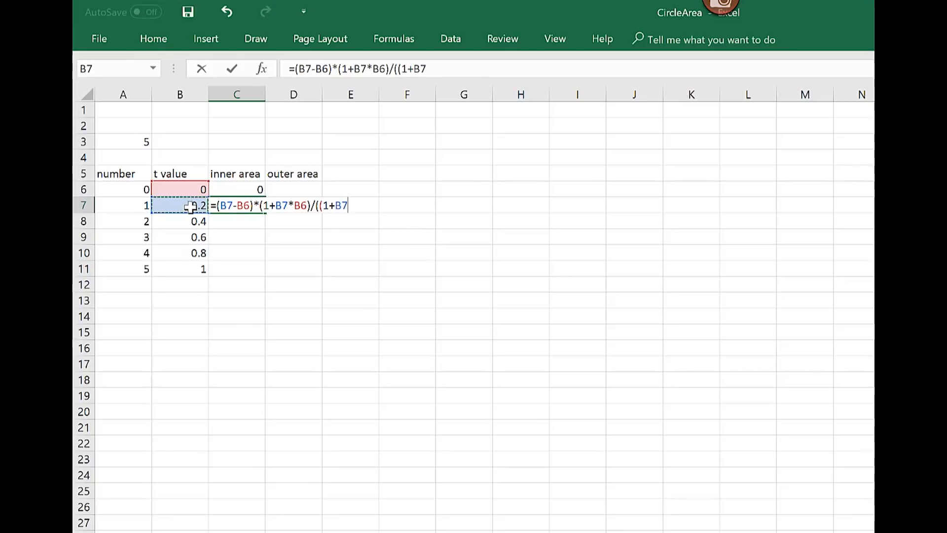
type("^2)*(1")
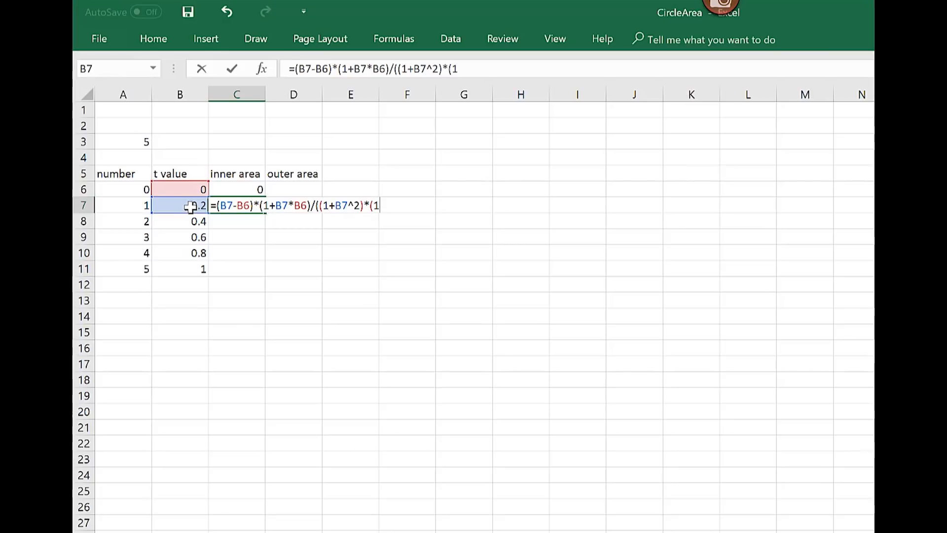
key("Return")
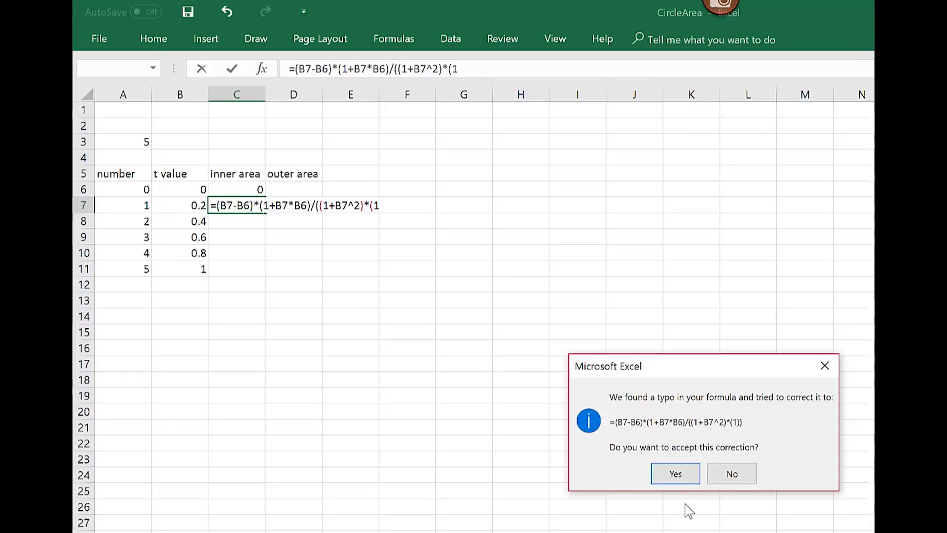
left_click(734, 475)
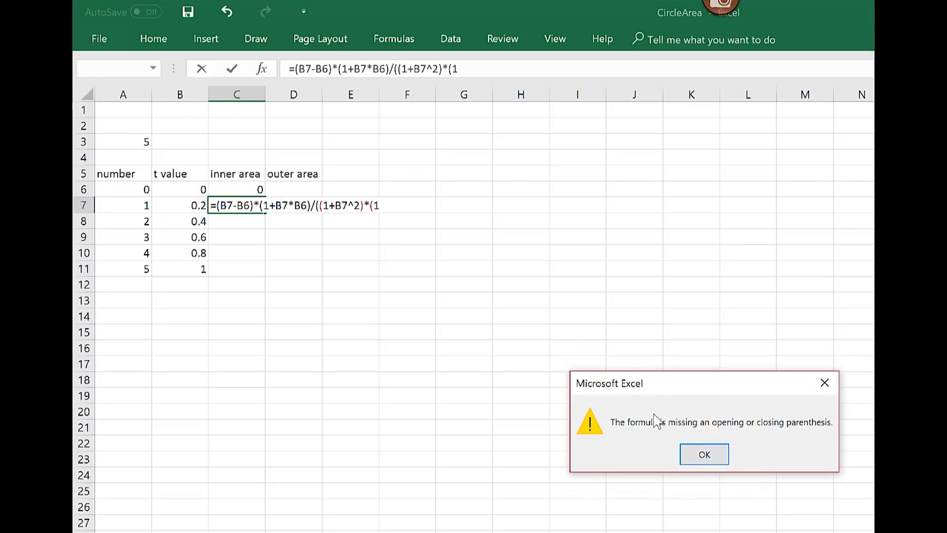
left_click(709, 459)
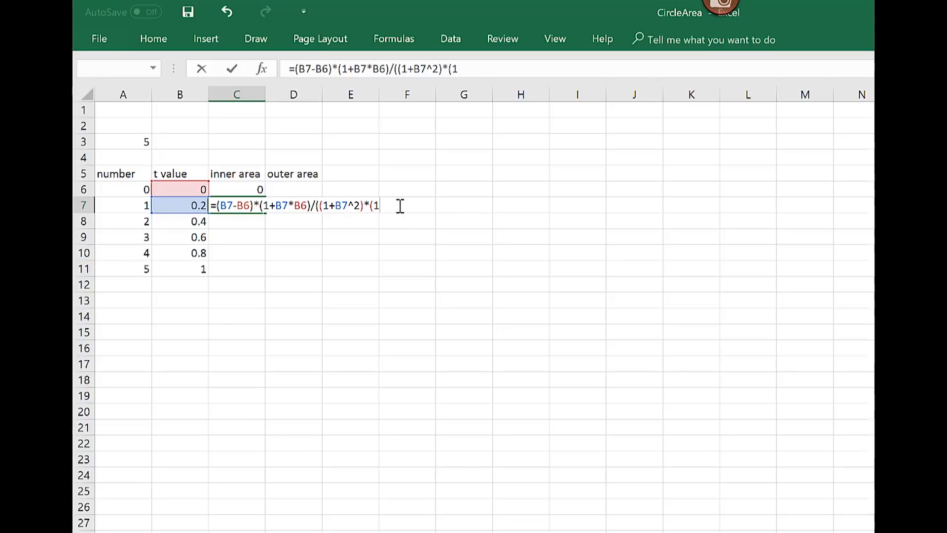
Step: Complete the denominator in C7 so the formula reads =(B7-B6)*(1+B7*B6)/((1+B7^2)*(1+B6^2))
type("+")
left_click(185, 187)
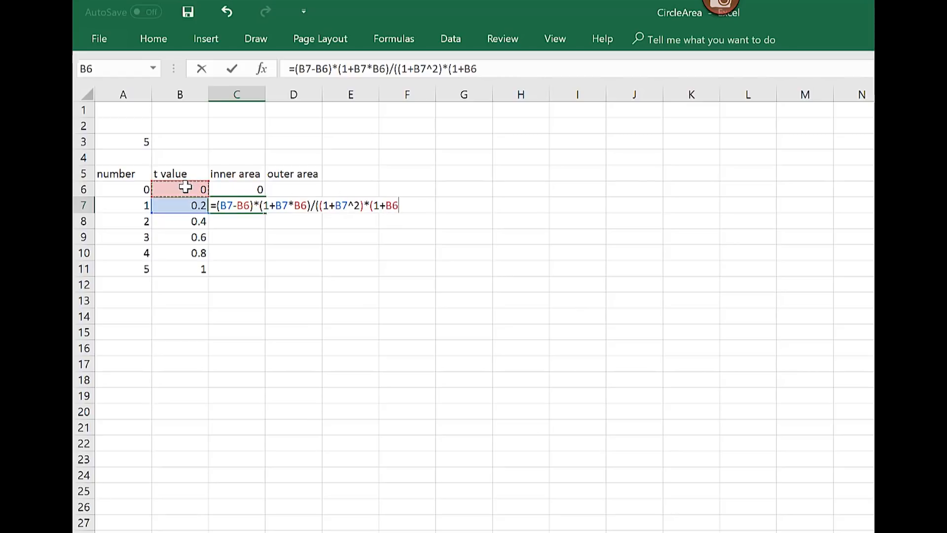
type("^2))")
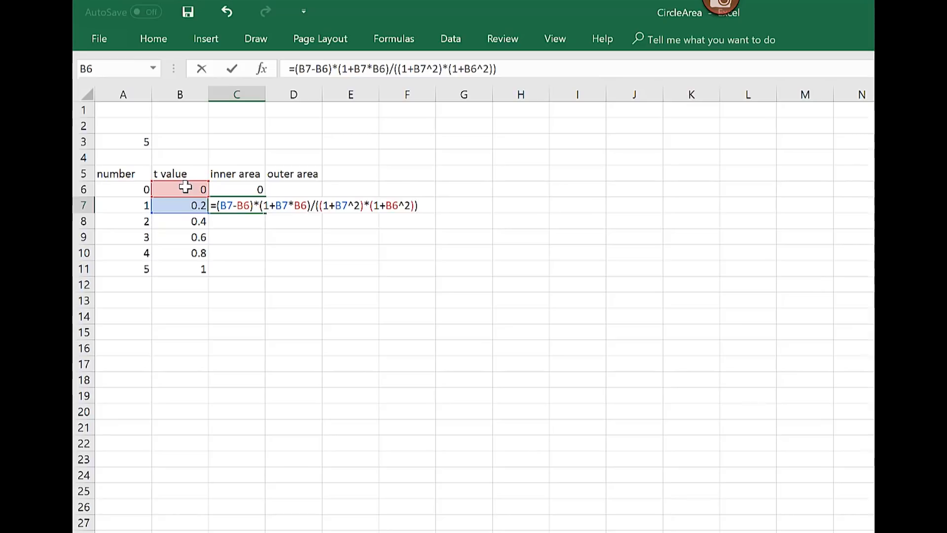
key("Return")
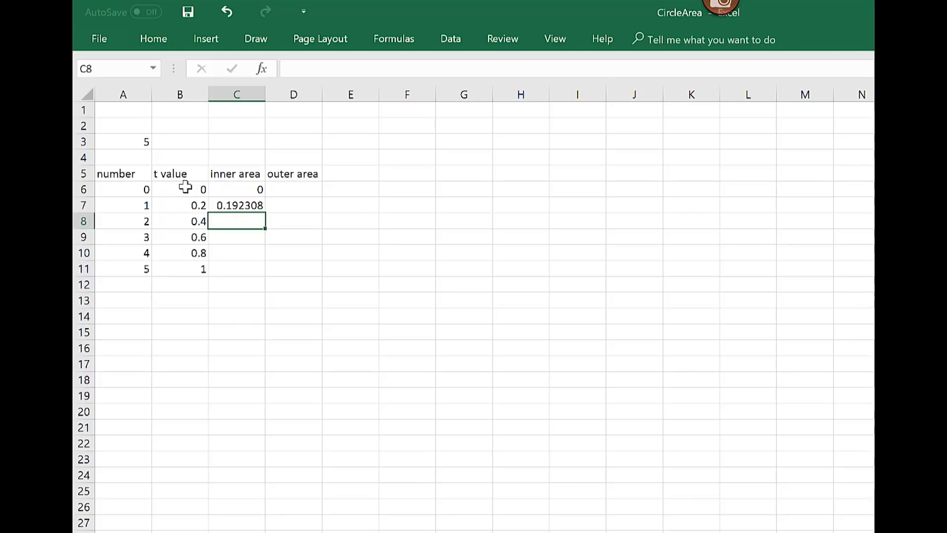
Step: Fill the inner area formula from C7 down through C11
left_click(254, 203)
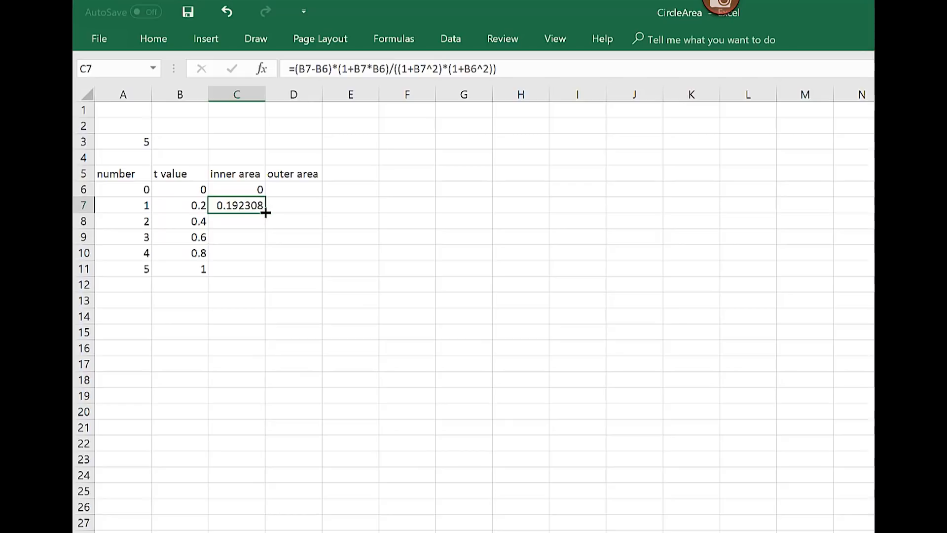
left_click_drag(265, 212, 266, 275)
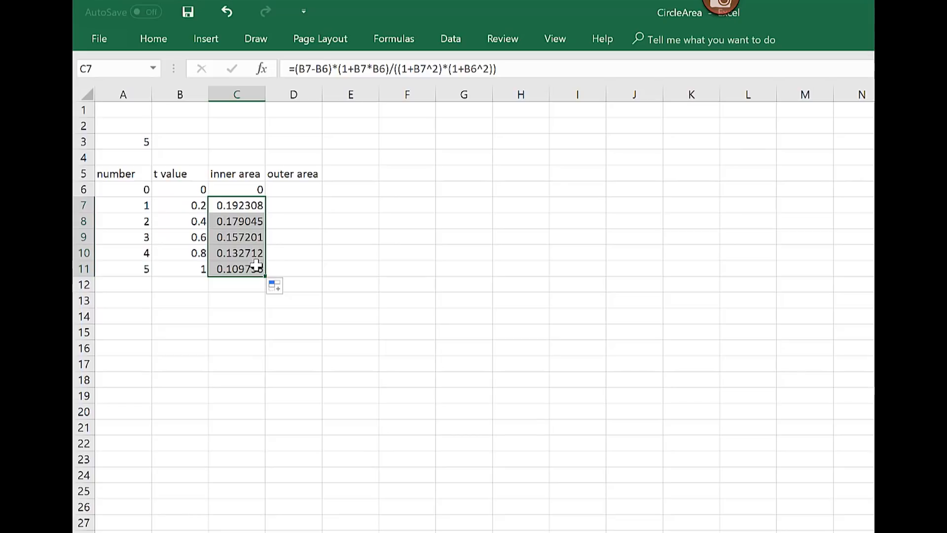
Step: Total the inner areas in C2 with the formula =SUM(C6:C11)
left_click(222, 127)
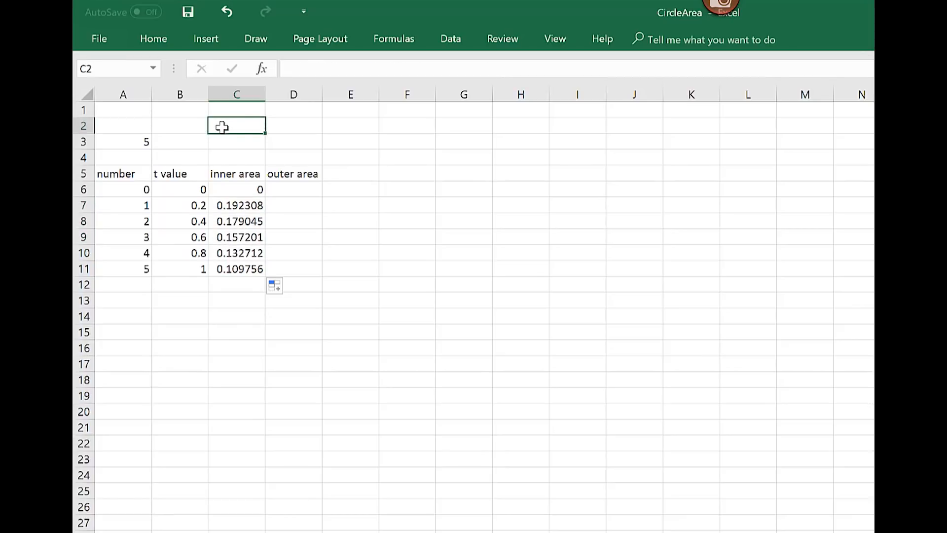
left_click(301, 73)
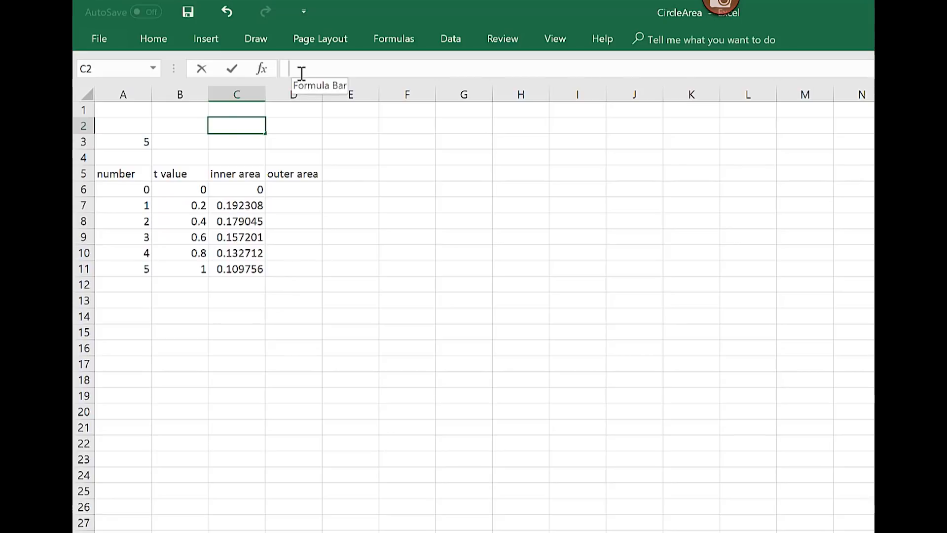
type("=SUM")
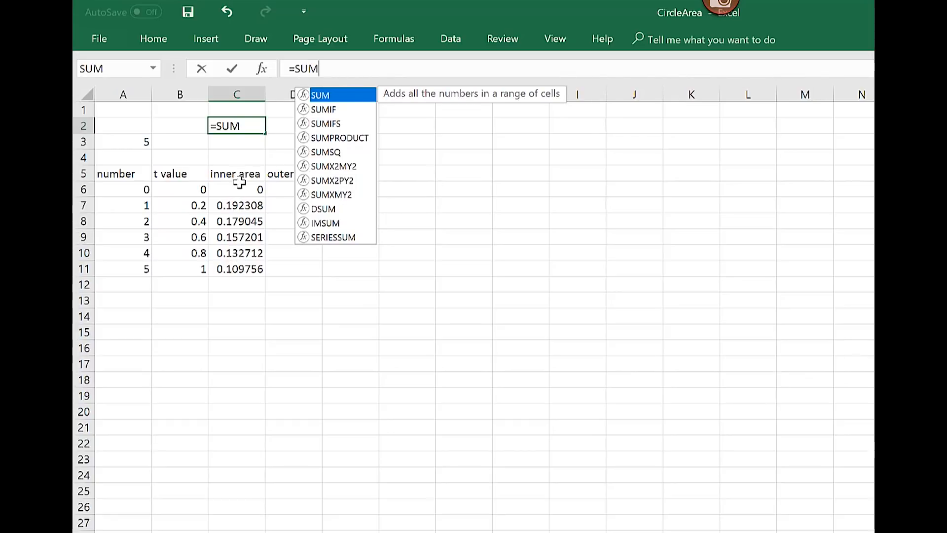
left_click(249, 127)
type("(")
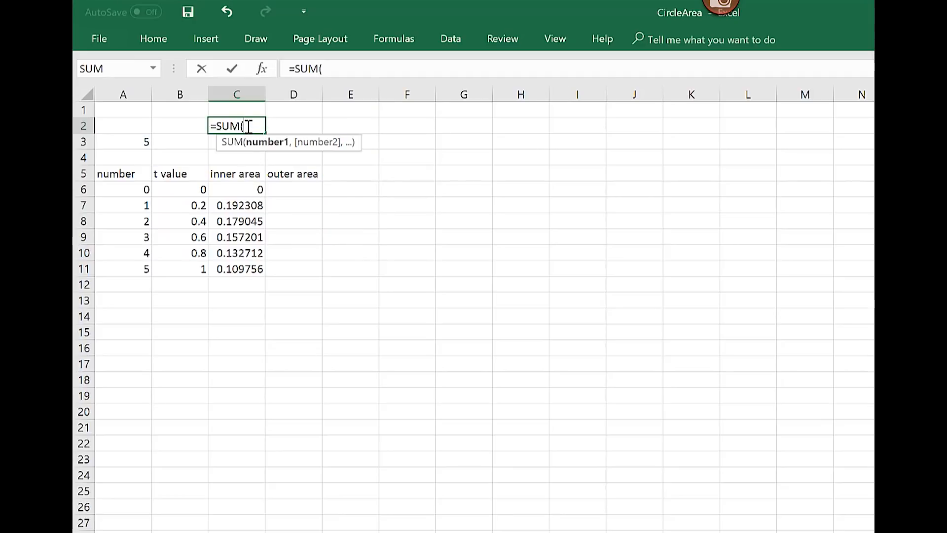
left_click(240, 189)
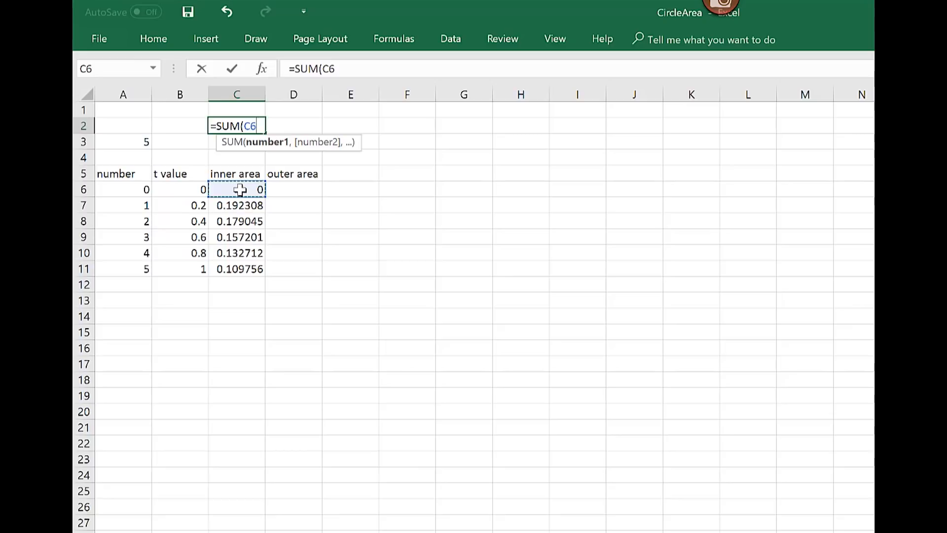
type(":")
left_click(235, 271, "shift")
type(")")
key("Return")
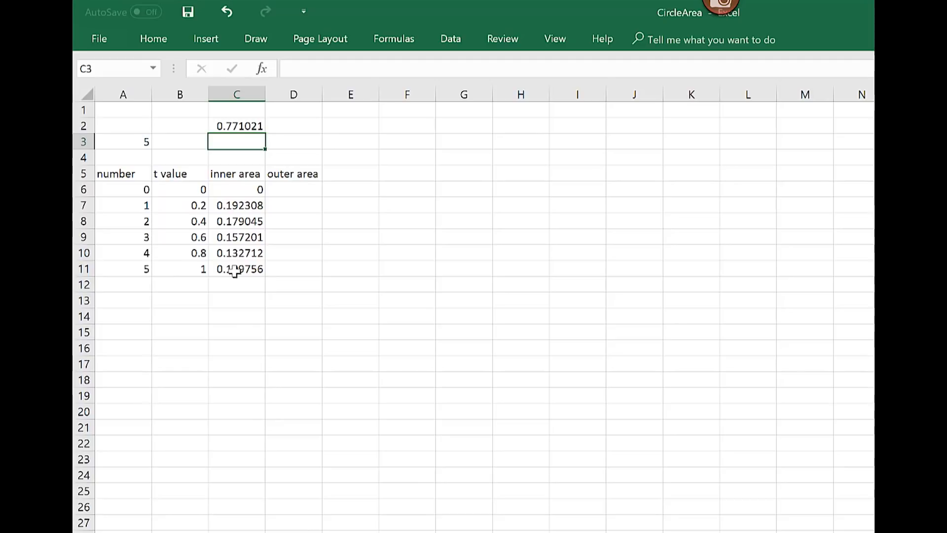
Step: Enter 0 as the starting outer area value in D6
left_click(294, 190)
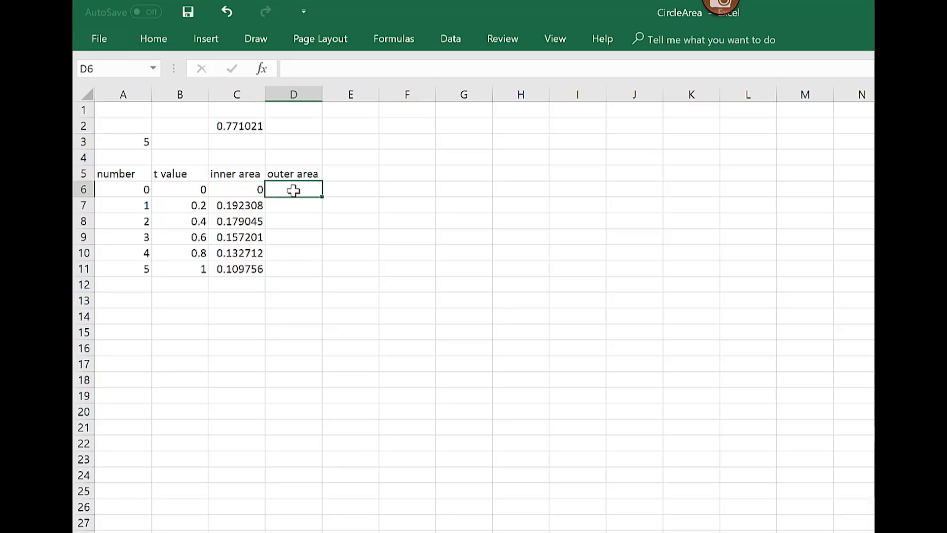
type("0")
key("Return")
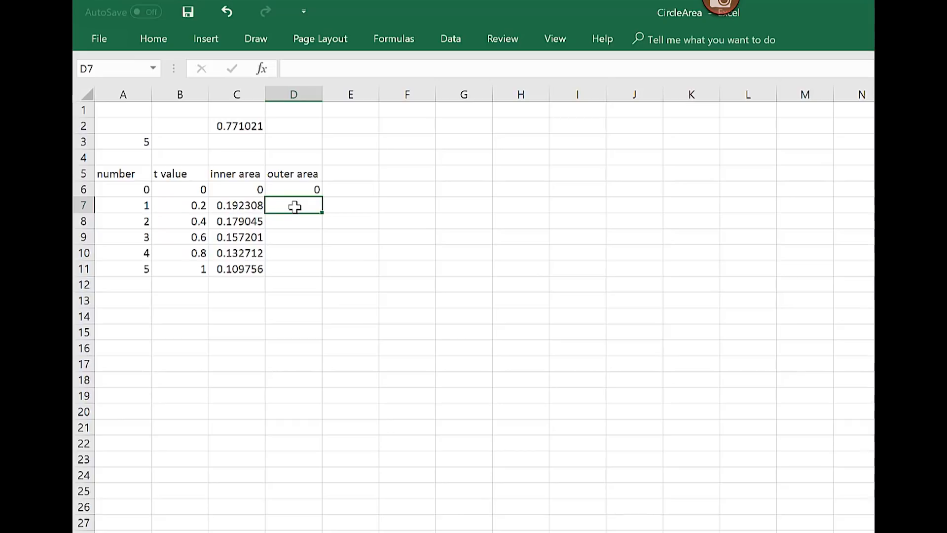
Step: Enter the outer area formula =(B7-B6)/(1+B7*B6) in D7
type("=(")
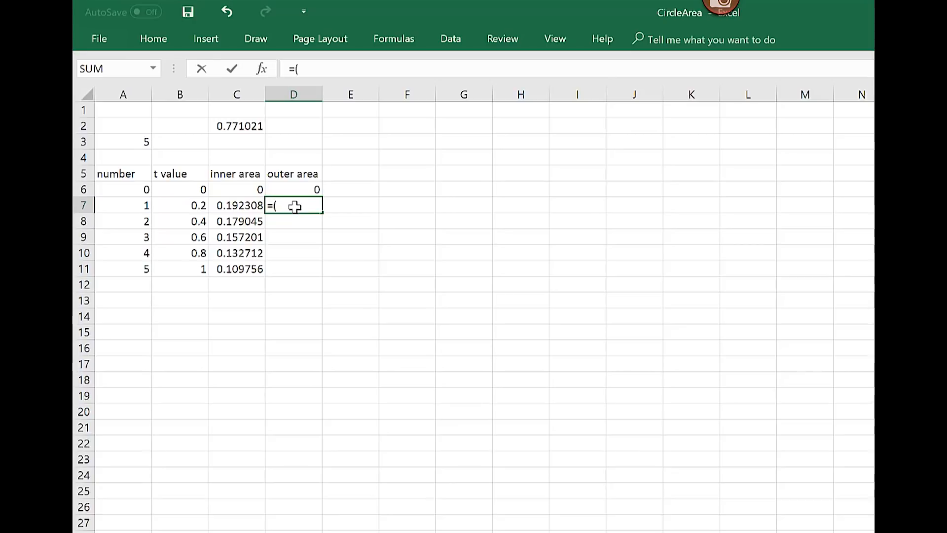
left_click(173, 207)
type("-")
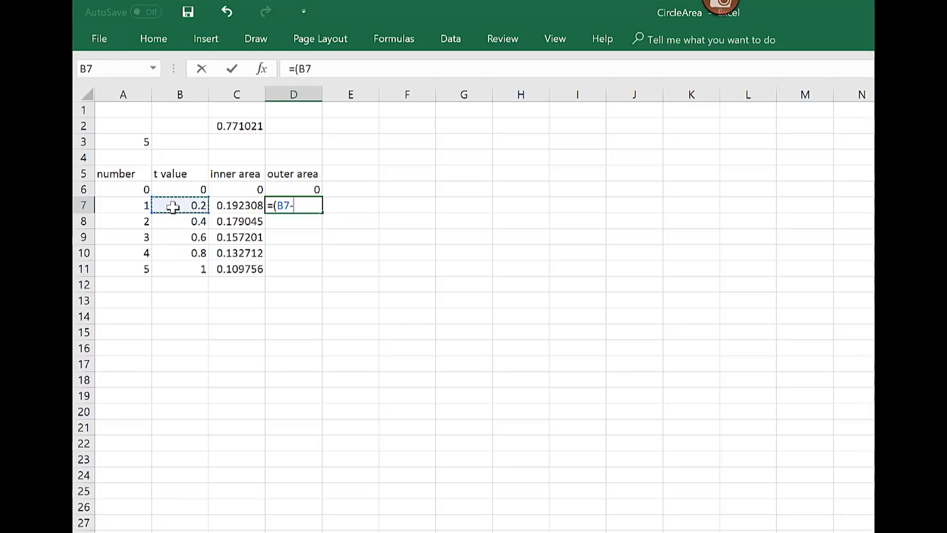
left_click(178, 188)
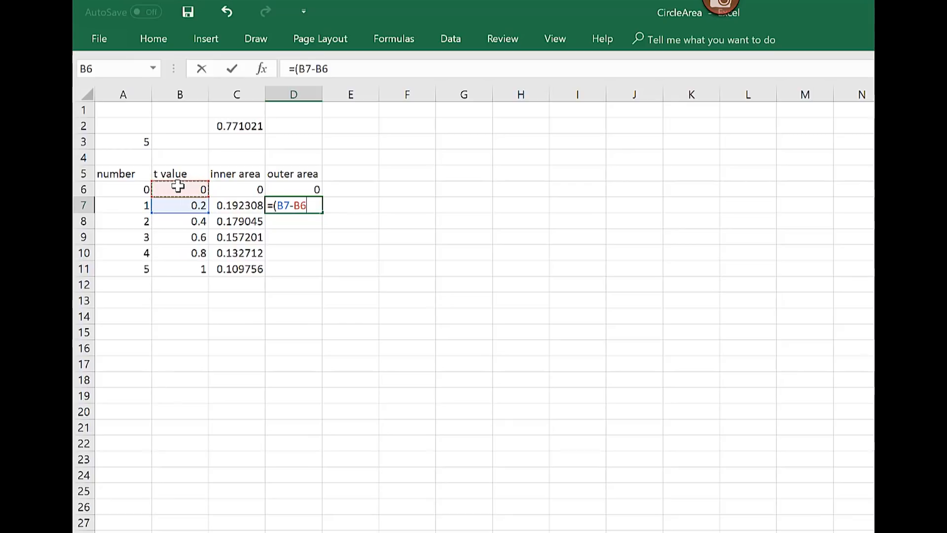
type(")/(1+")
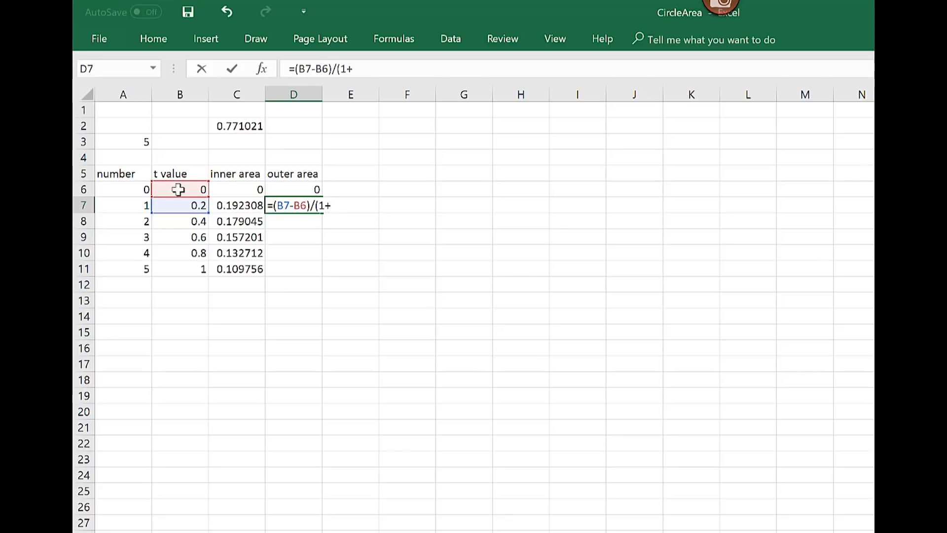
left_click(182, 207)
type("*")
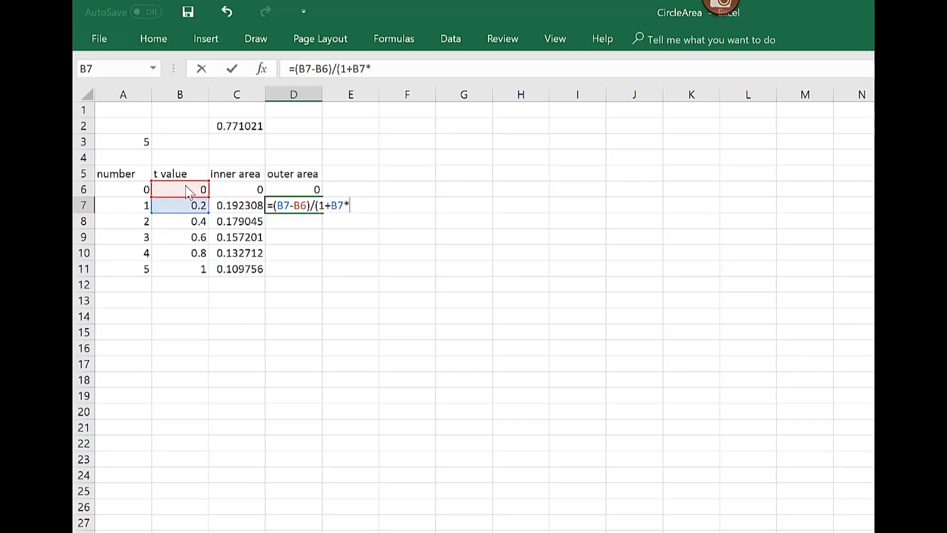
left_click(180, 187)
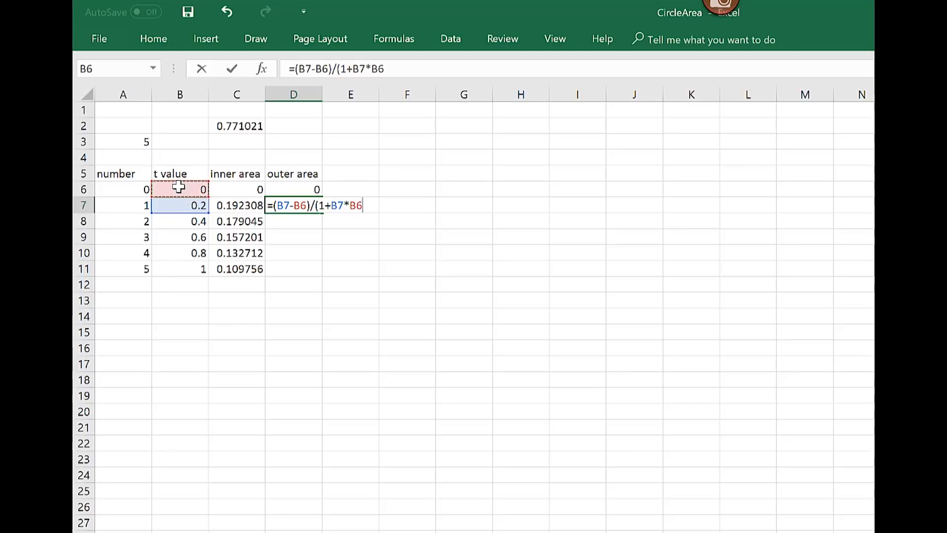
type(")")
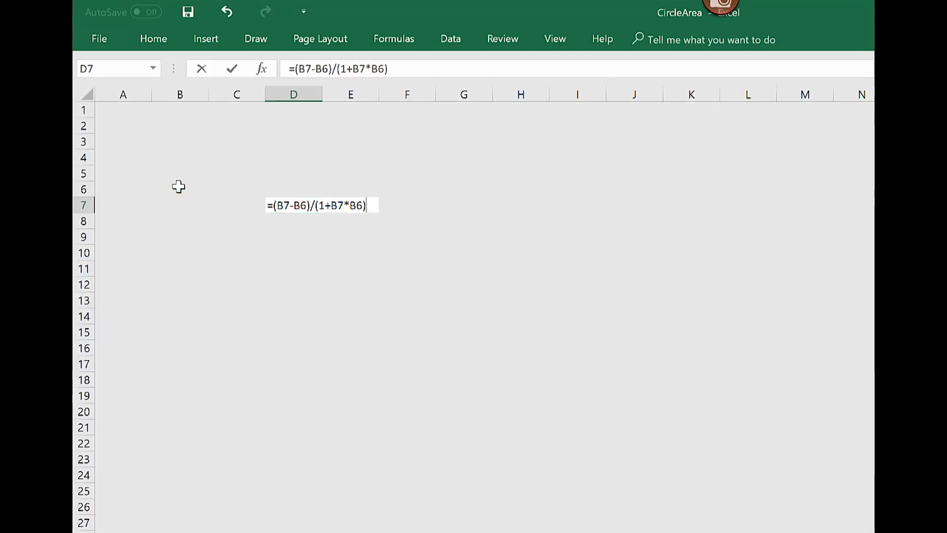
key("Return")
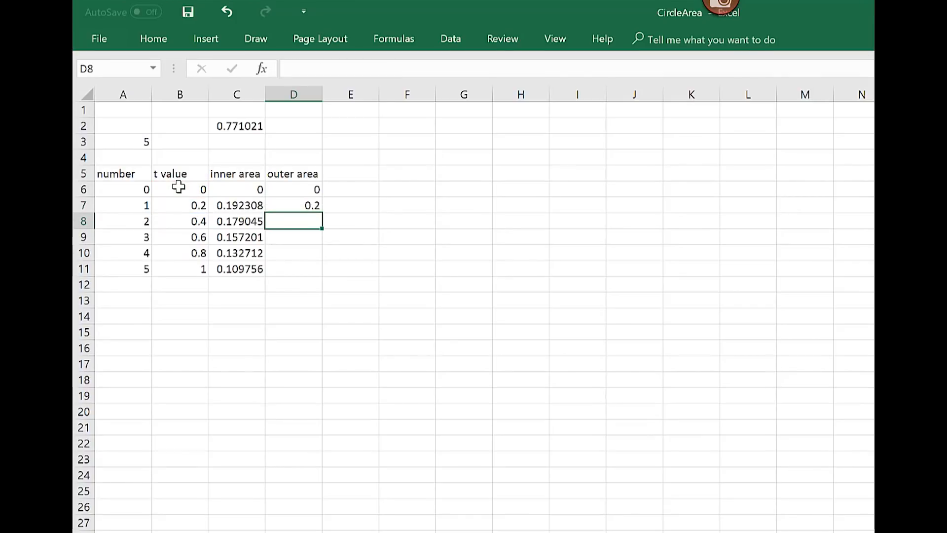
Step: Fill the outer area formula from D7 down through D11 and check the copied formula in D10
left_click(309, 204)
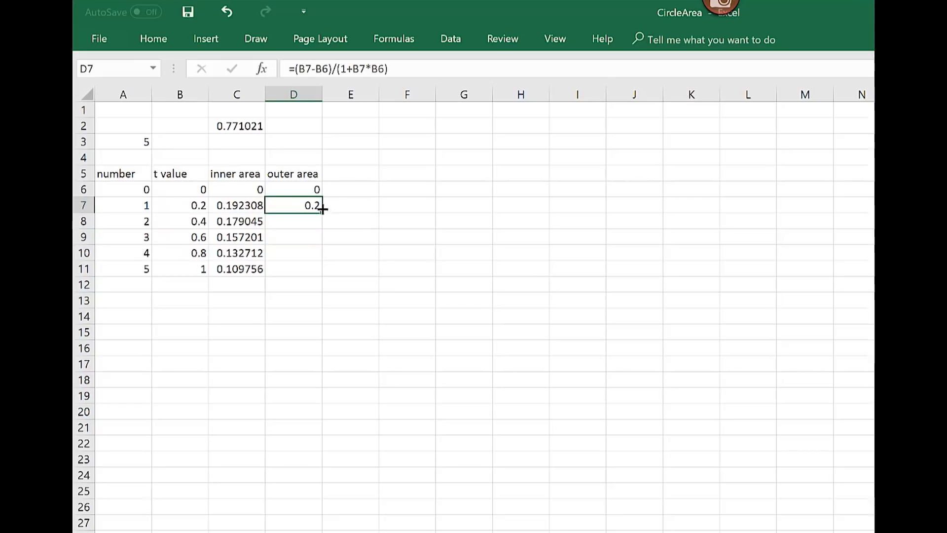
left_click_drag(322, 213, 323, 273)
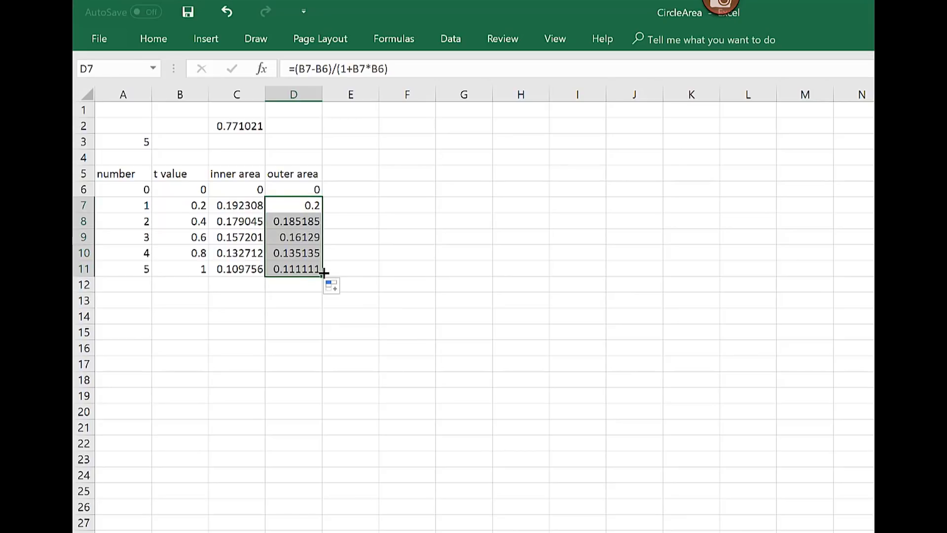
left_click(300, 253)
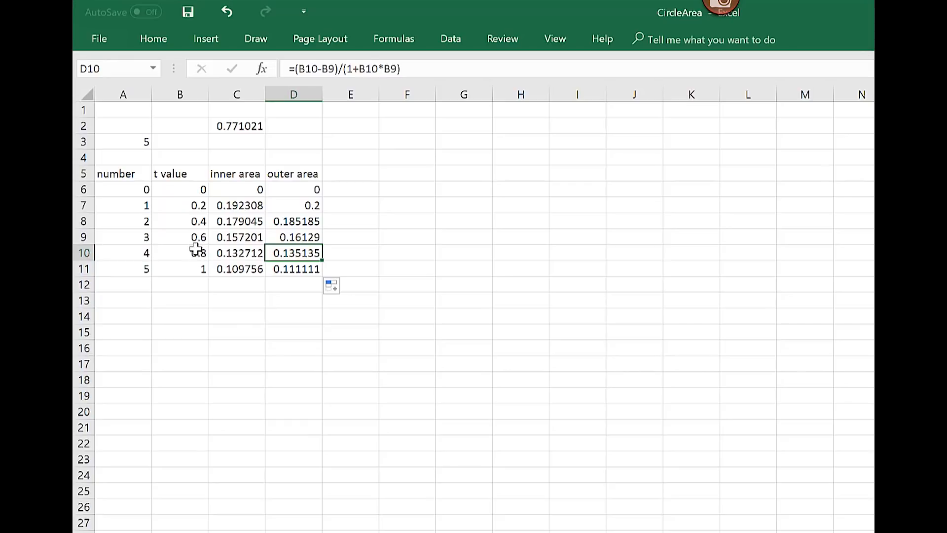
Step: Total the outer areas in D2 with the formula =SUM(D6:D11)
left_click(286, 126)
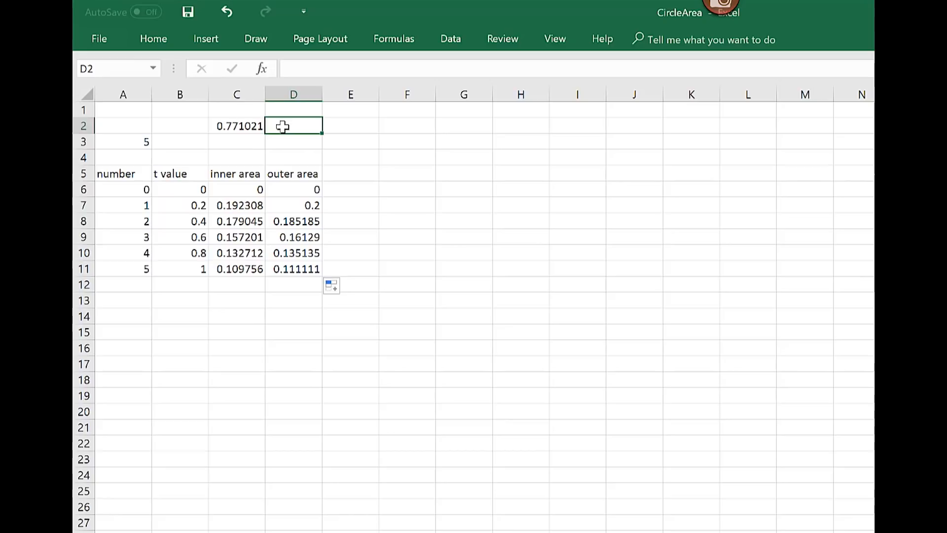
type("=")
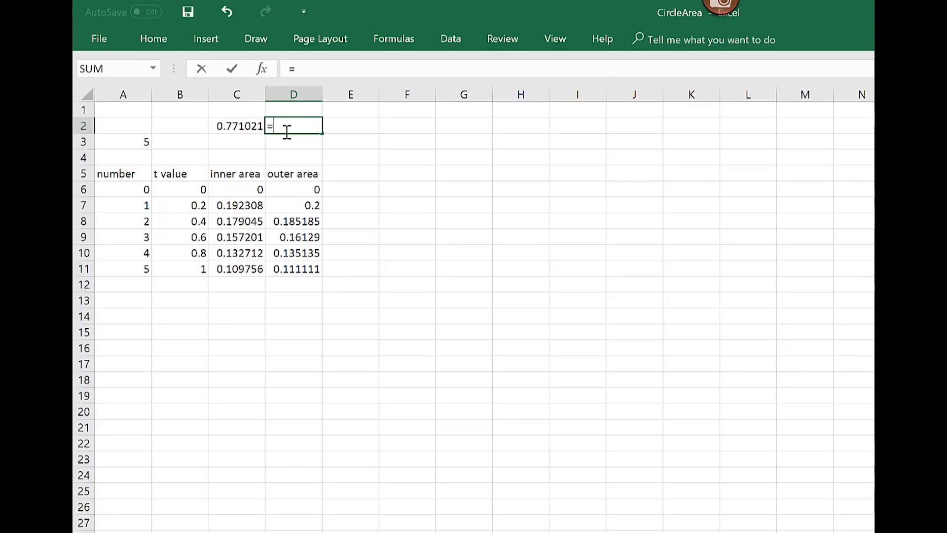
type("SUM(")
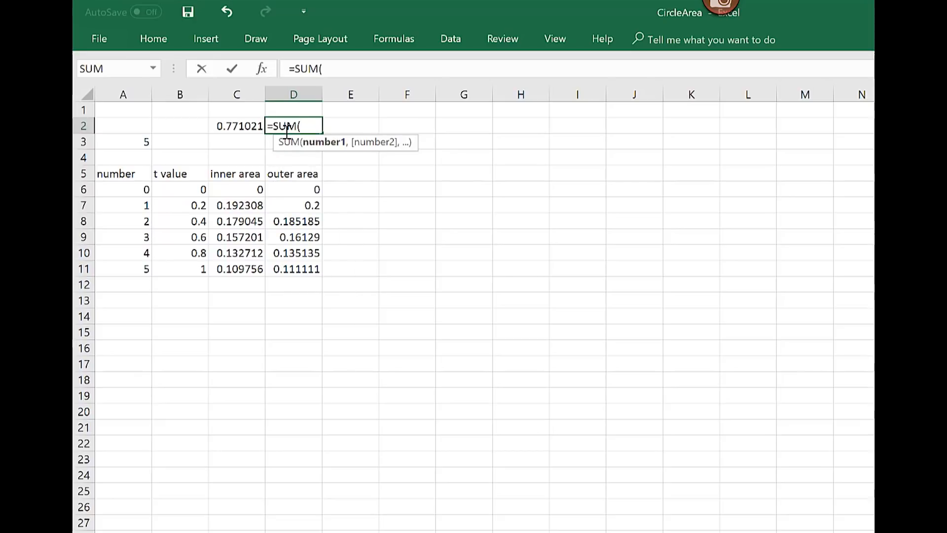
left_click(290, 187)
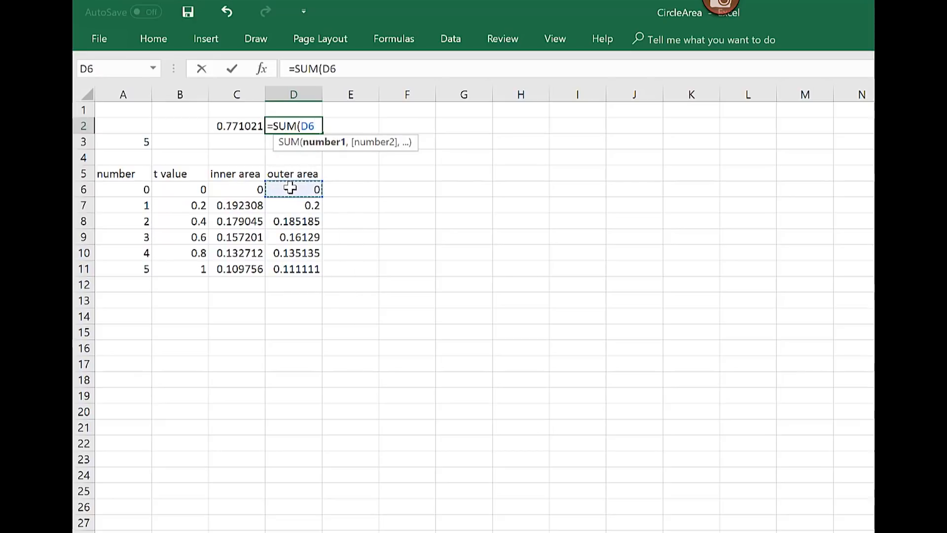
type(":")
left_click(297, 269)
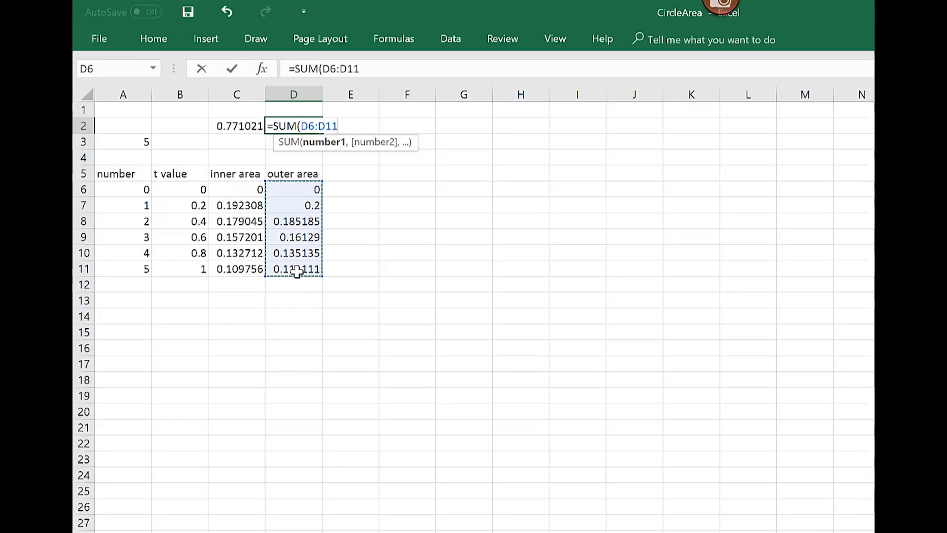
type(")")
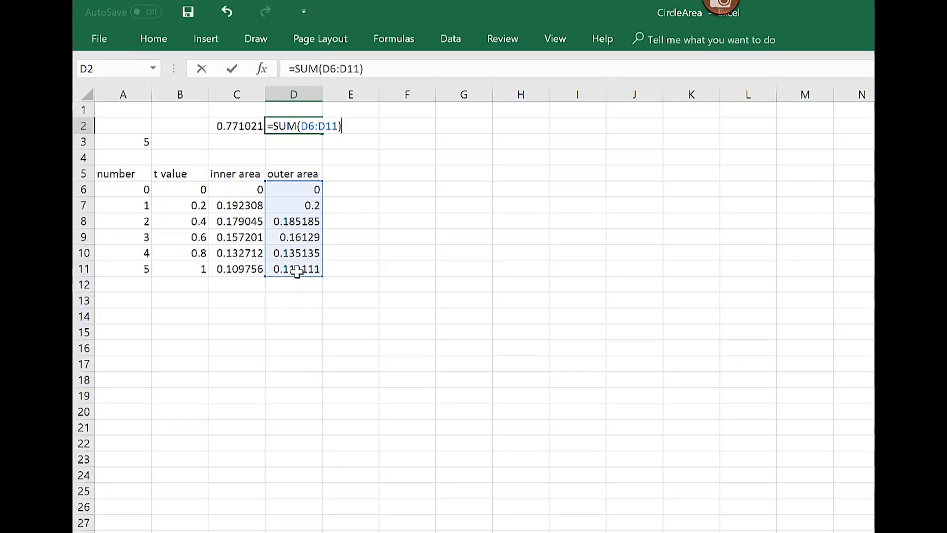
key("Return")
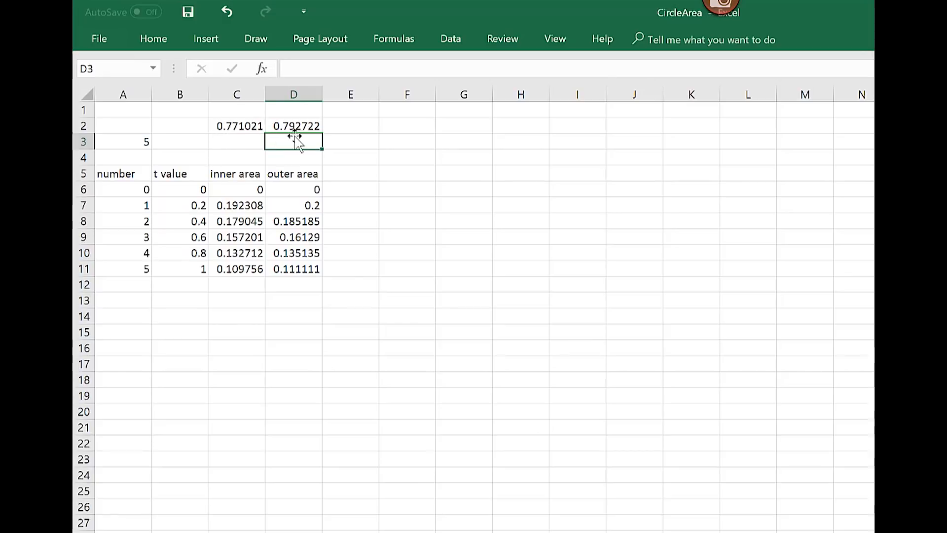
Step: Enter the reference value formula =PI()/4 in C1 above the inner area sum
left_click(238, 111)
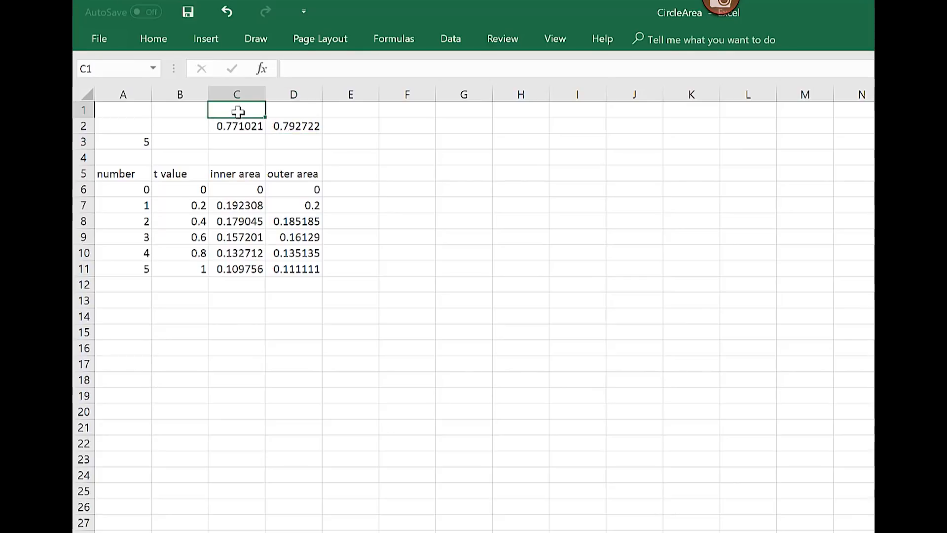
left_click(299, 73)
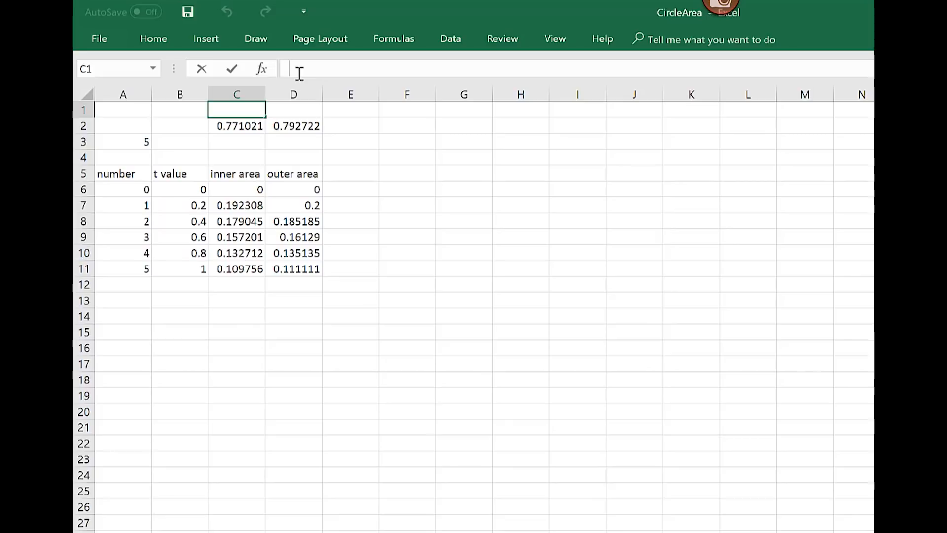
type("=PI")
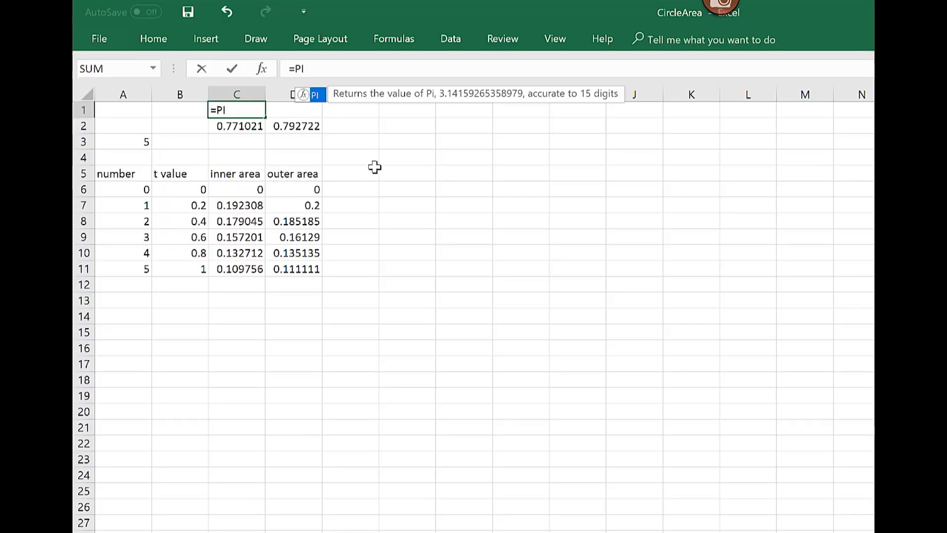
type("()")
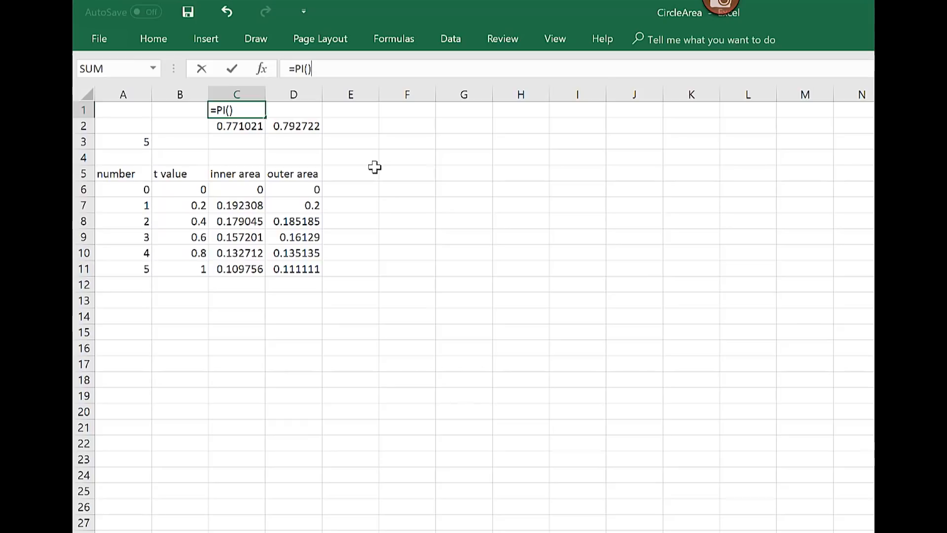
type("/4")
key("Return")
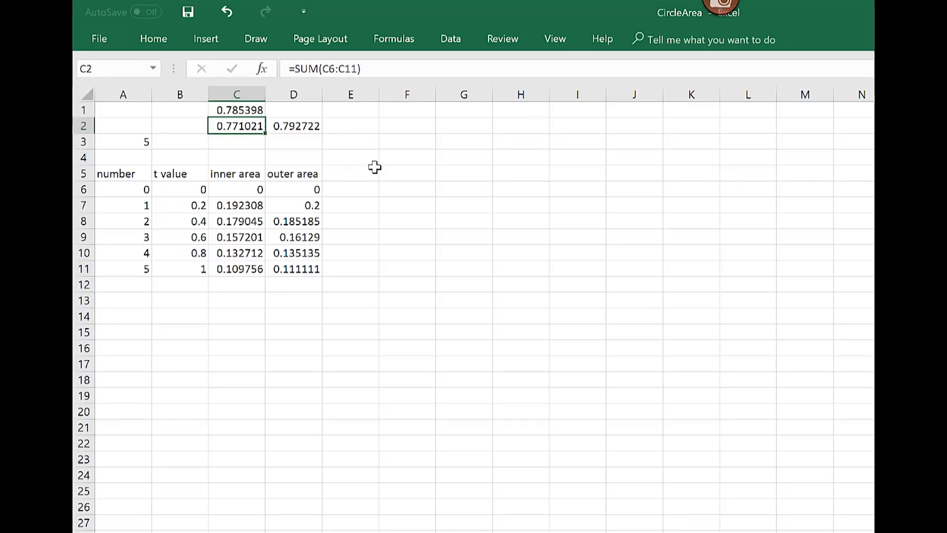
Step: Copy the pi/4 formula from C1 into D1 above the outer area sum
left_click(232, 108)
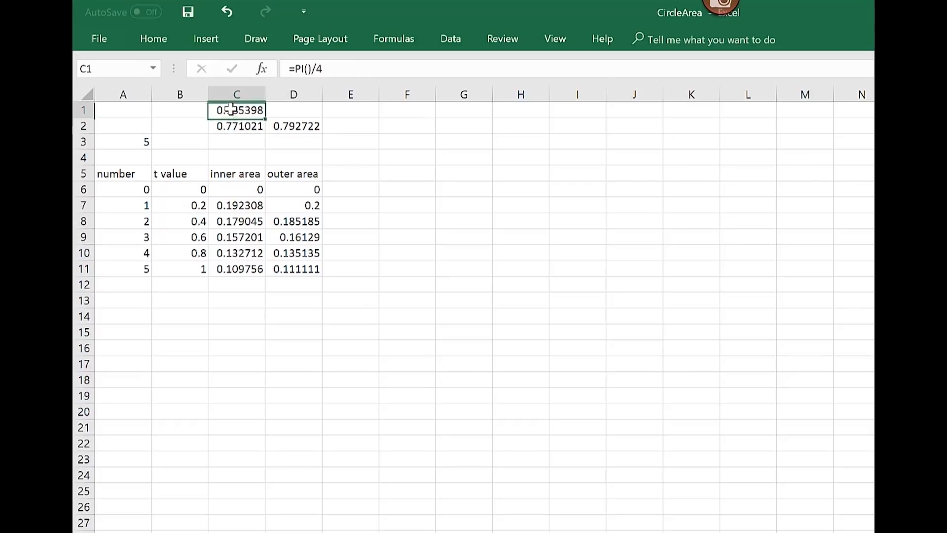
key("ctrl+c")
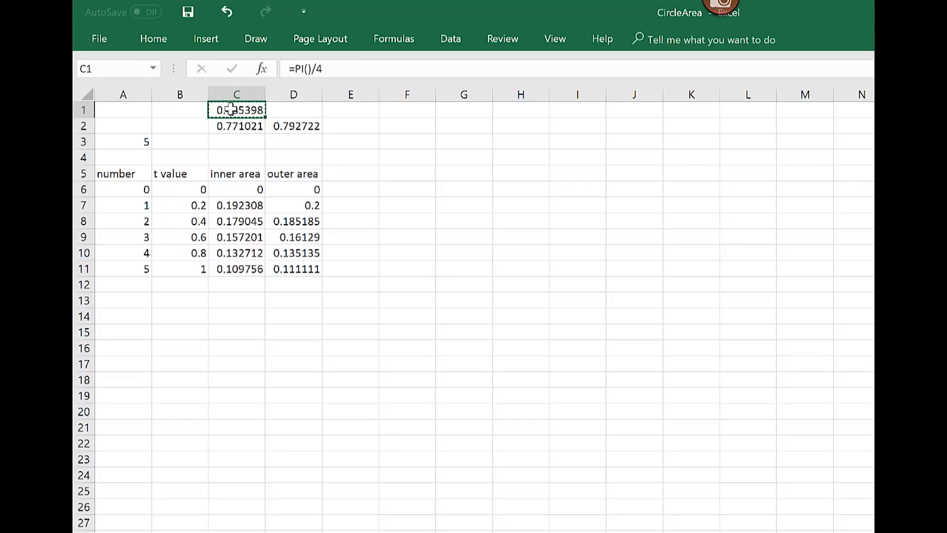
left_click(291, 111)
key("ctrl+v")
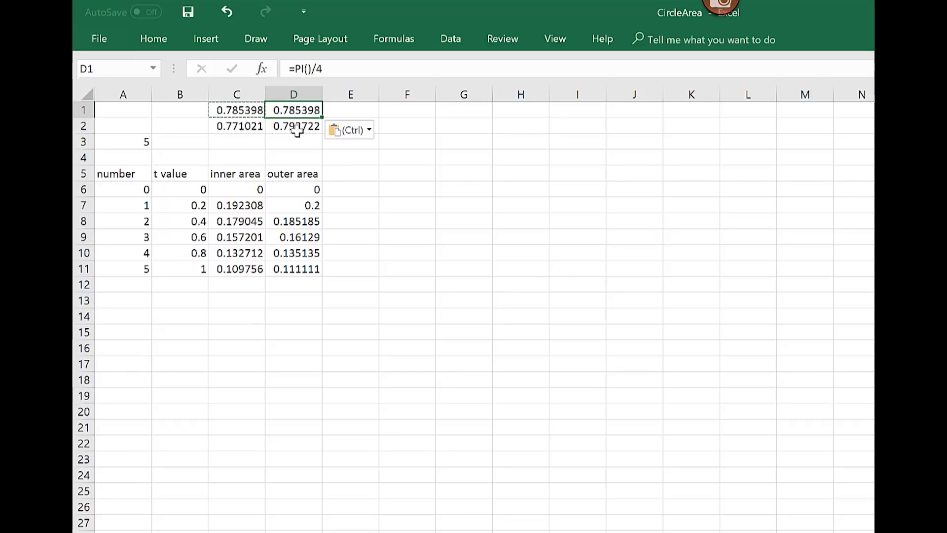
left_click(304, 155)
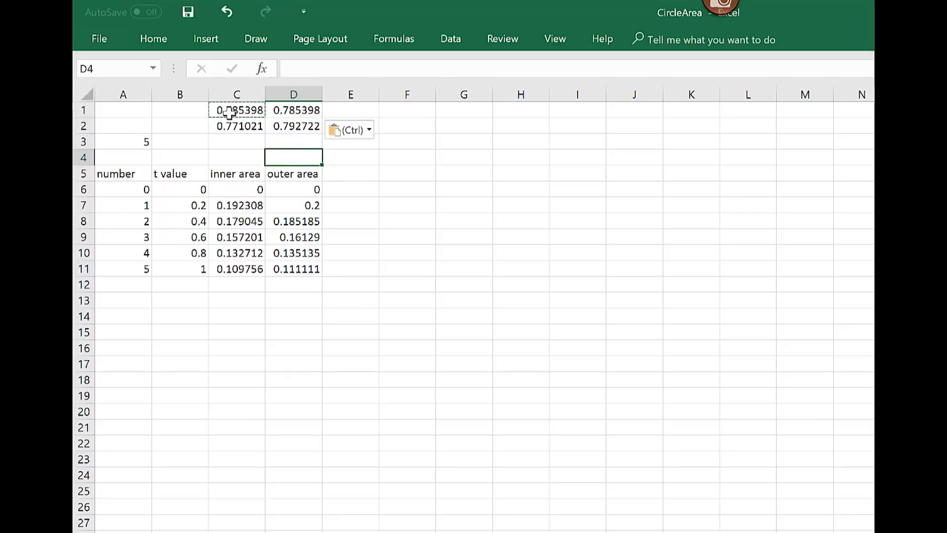
Step: Clear the pending copy selection and select the data range A5:D11 including its header row
key("Escape")
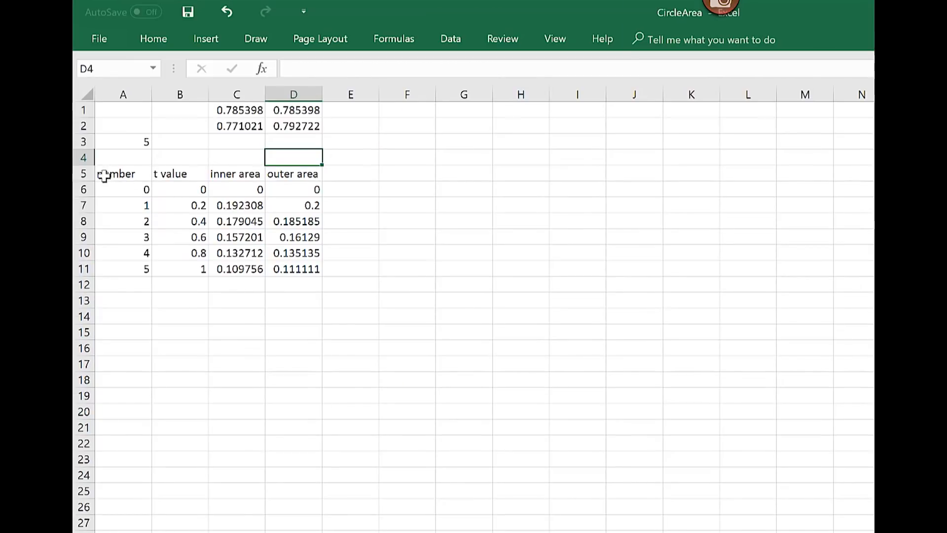
left_click_drag(103, 175, 294, 261)
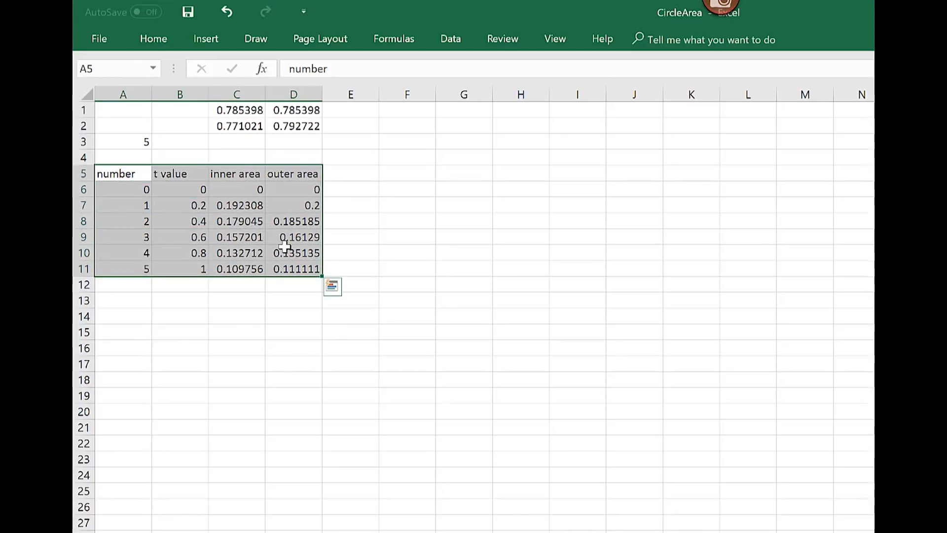
right_click(285, 245)
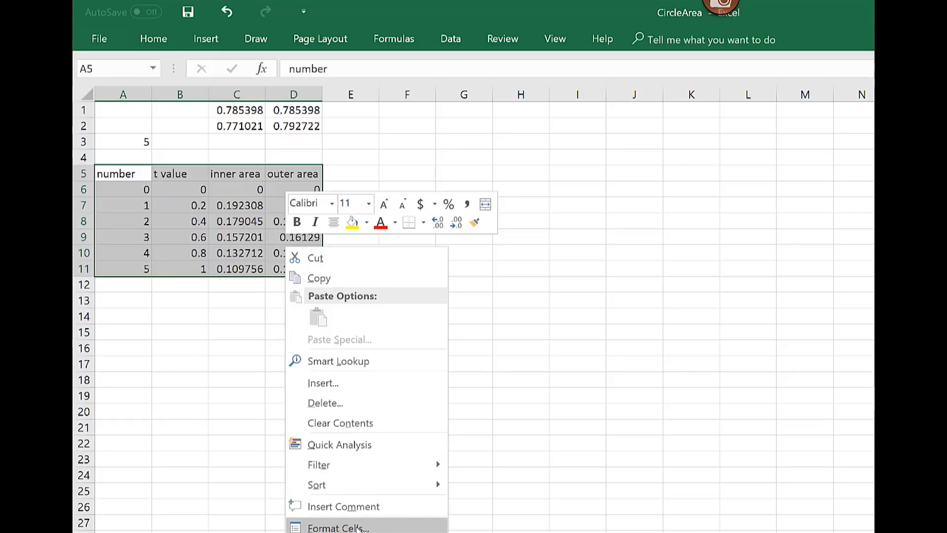
left_click(335, 527)
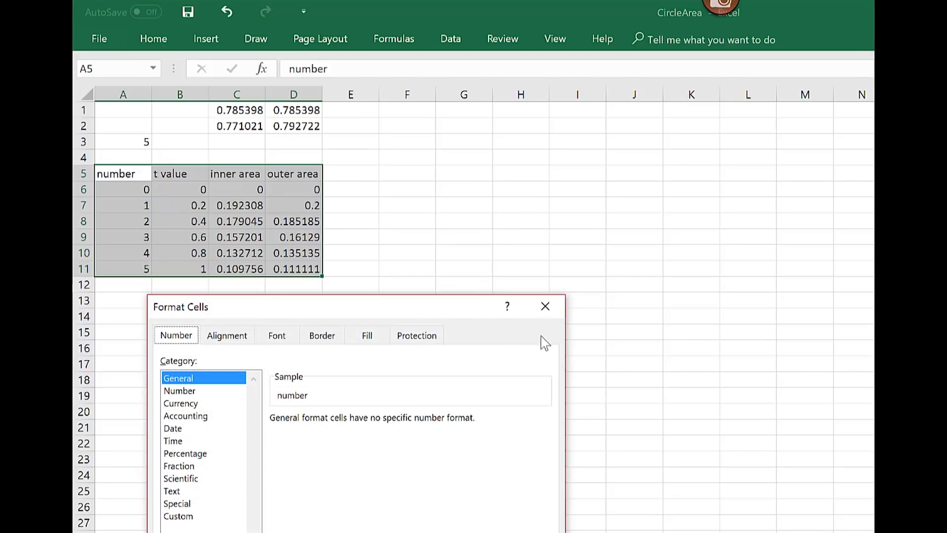
left_click(546, 308)
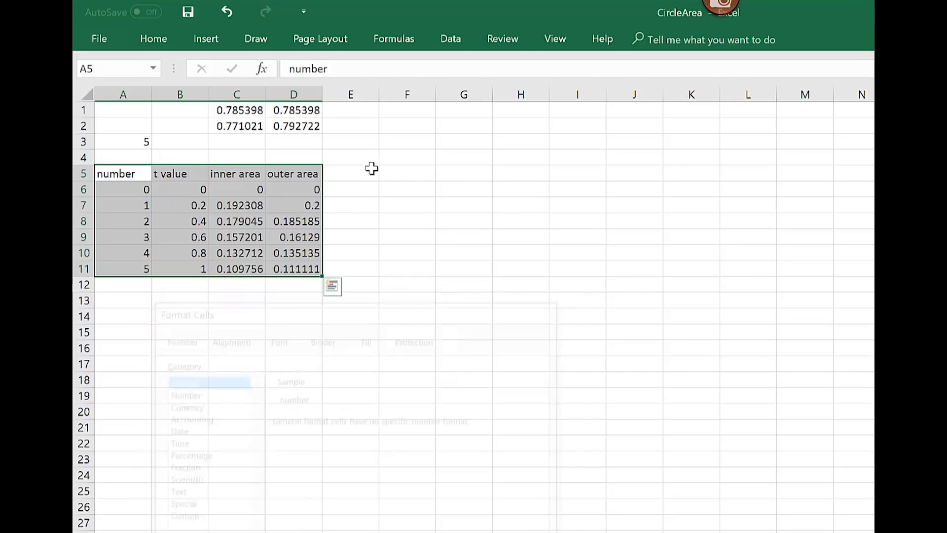
Step: Convert the selected range A5:D11 into a table, using row 5 as the headers
left_click(209, 48)
left_click(212, 76)
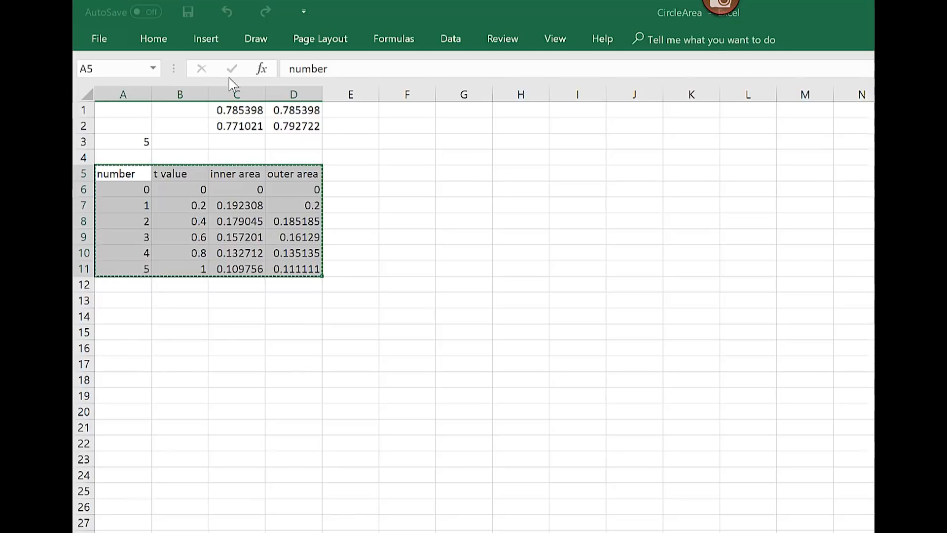
left_click(623, 255)
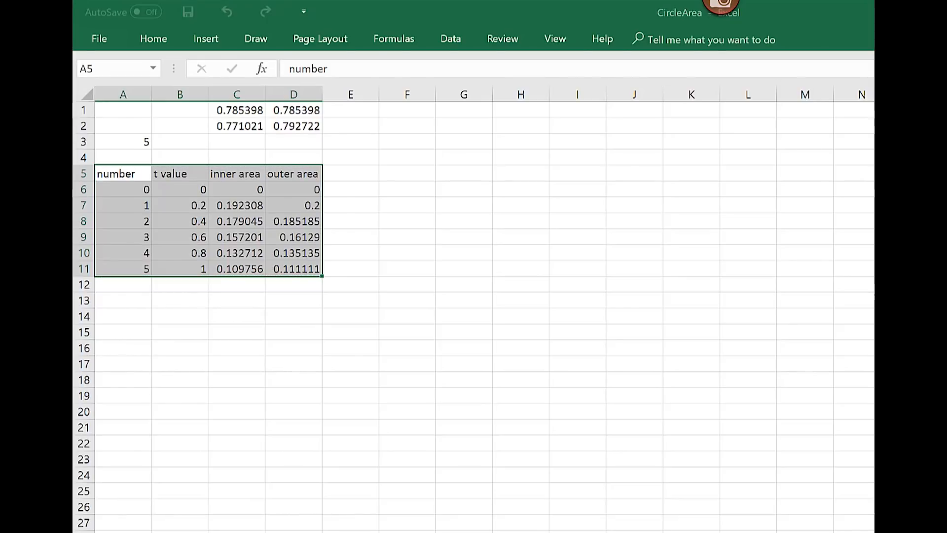
left_click(599, 260)
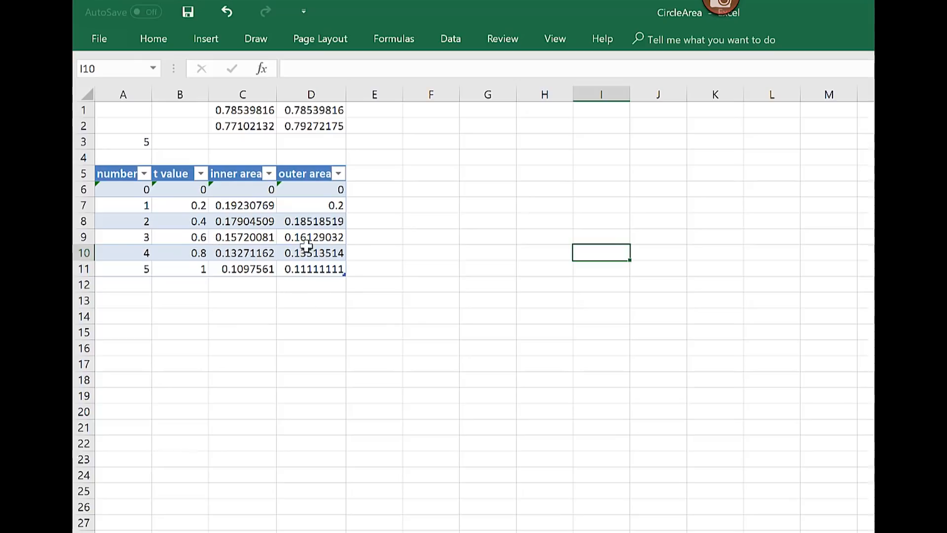
left_click(316, 221)
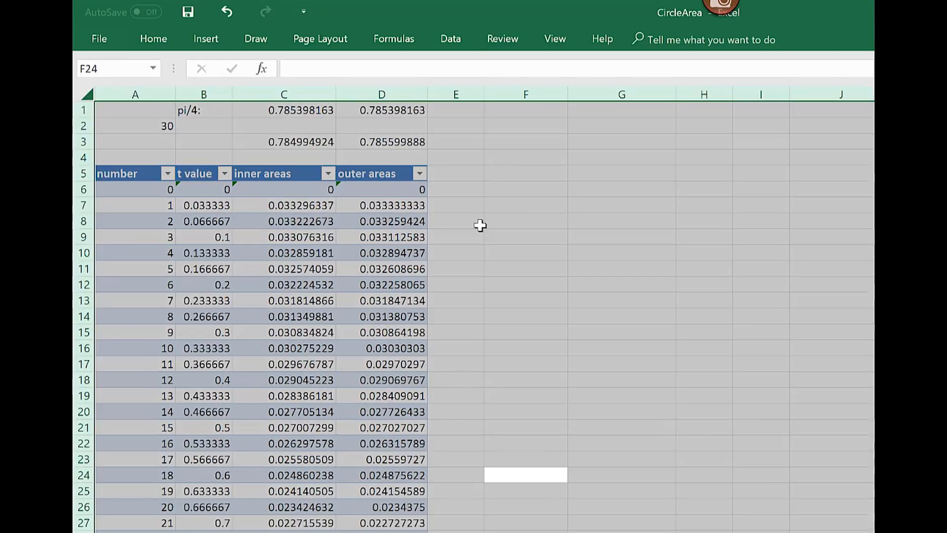
left_click(480, 225)
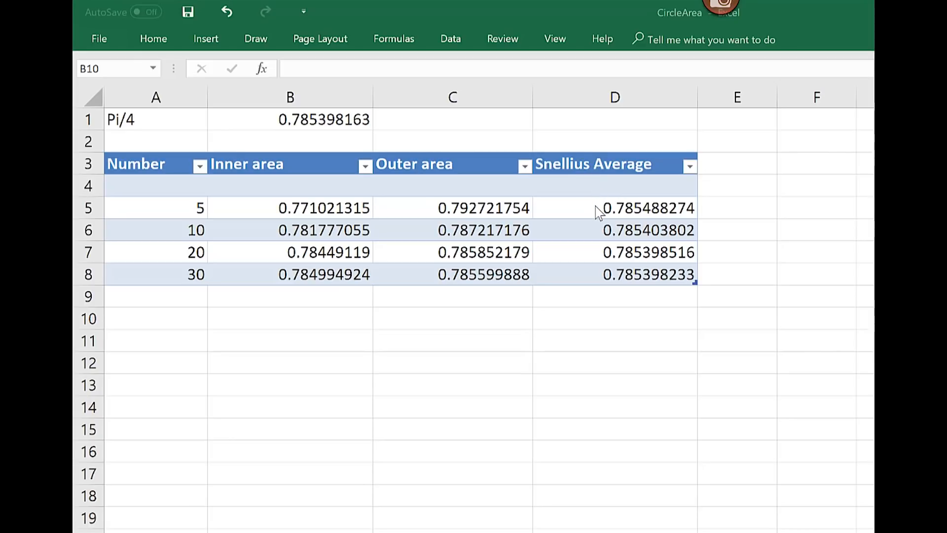
Step: Inspect the Snellius Average formulas in D5 through D8 for 5, 10, 20 and 30 subdivisions
left_click(624, 212)
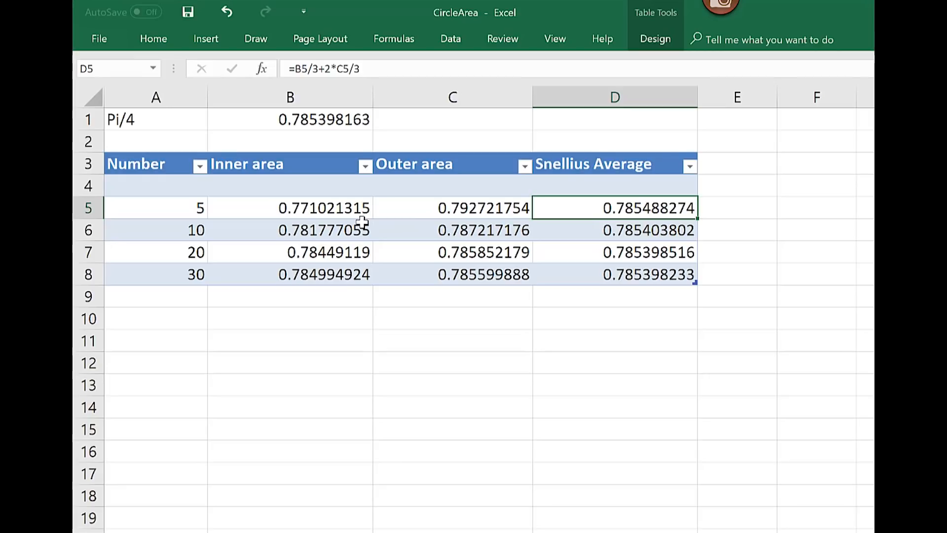
left_click(598, 230)
left_click(599, 250)
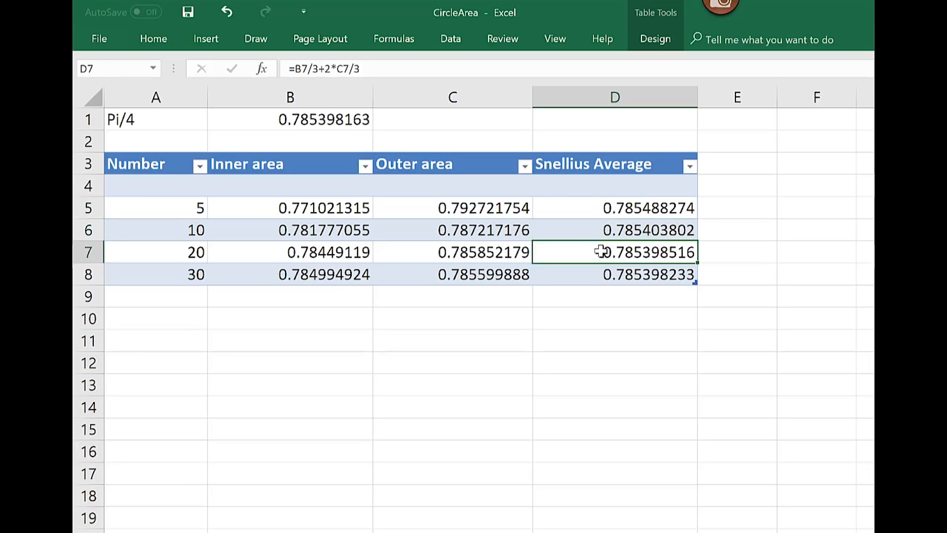
left_click(597, 277)
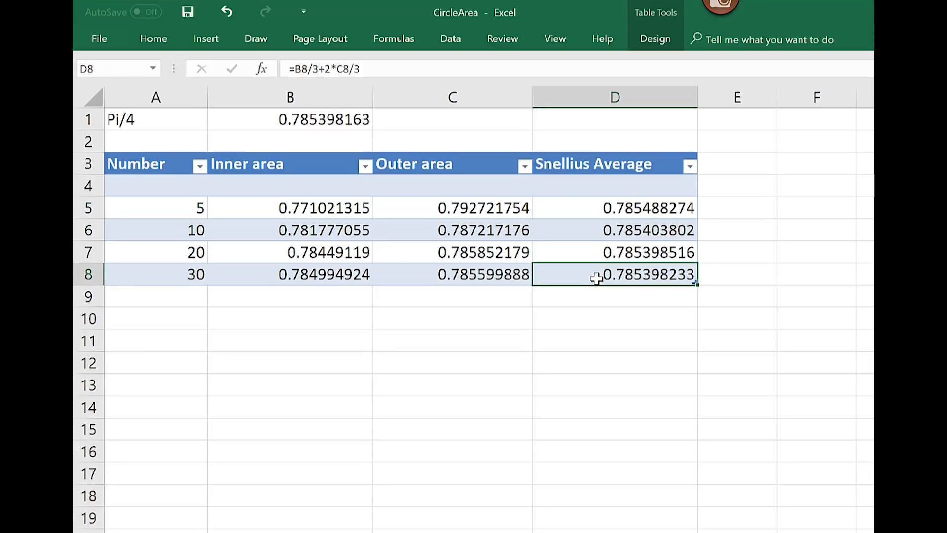